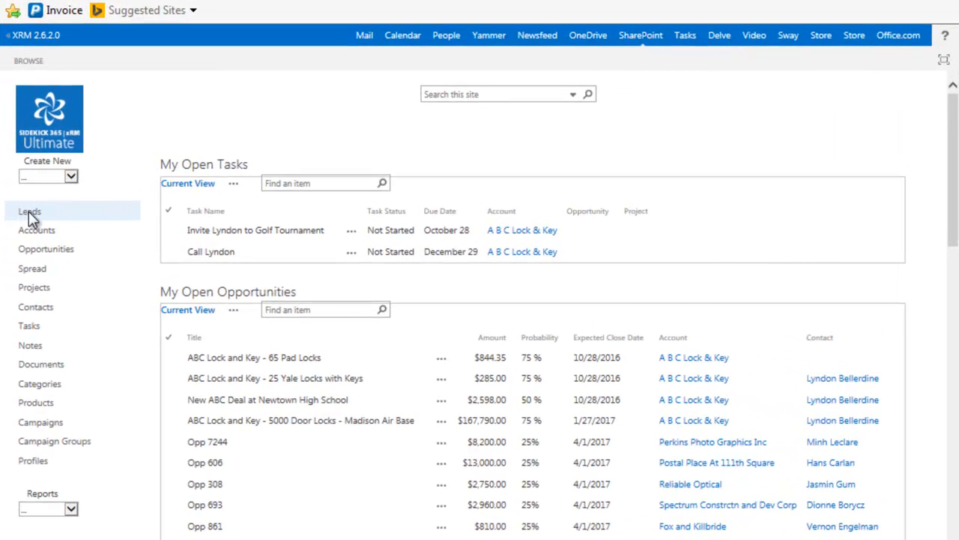
Open the Leads list, view the Ashland, OH lead's full record, then return to the list
left_click(29, 213)
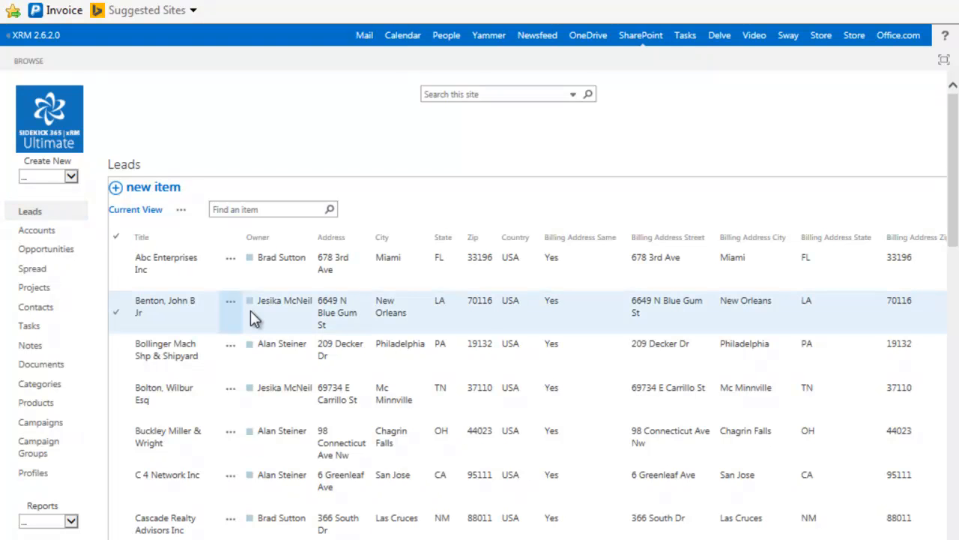
scroll(252, 317, "down", 4)
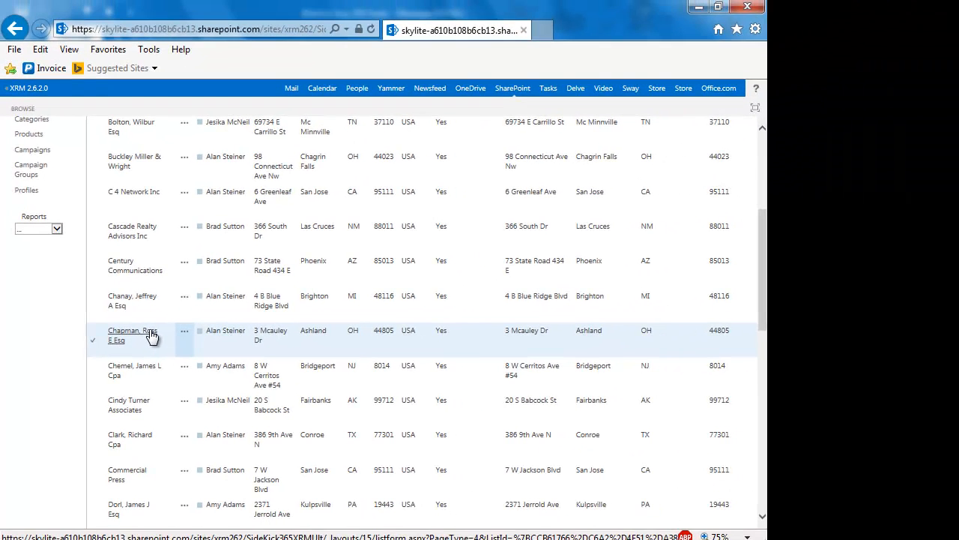
left_click(152, 337)
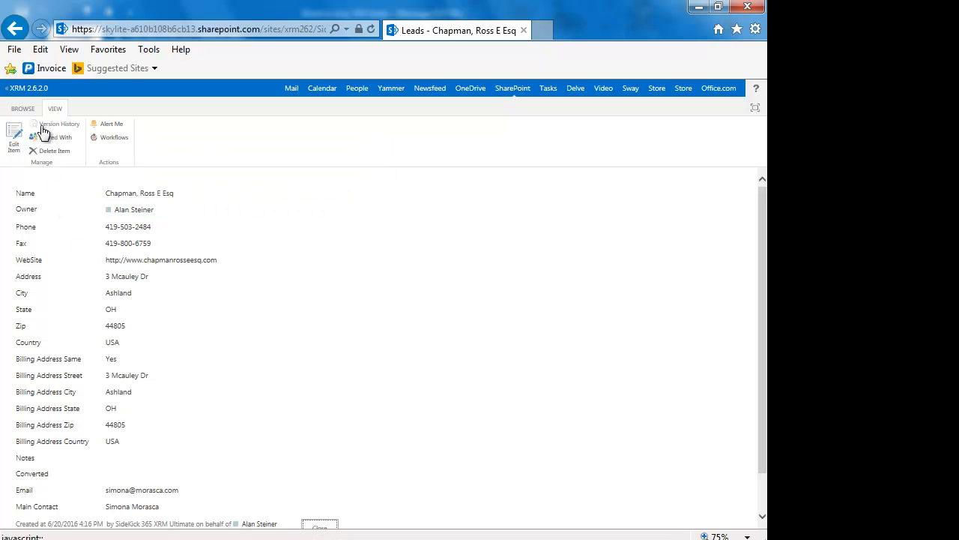
left_click(15, 28)
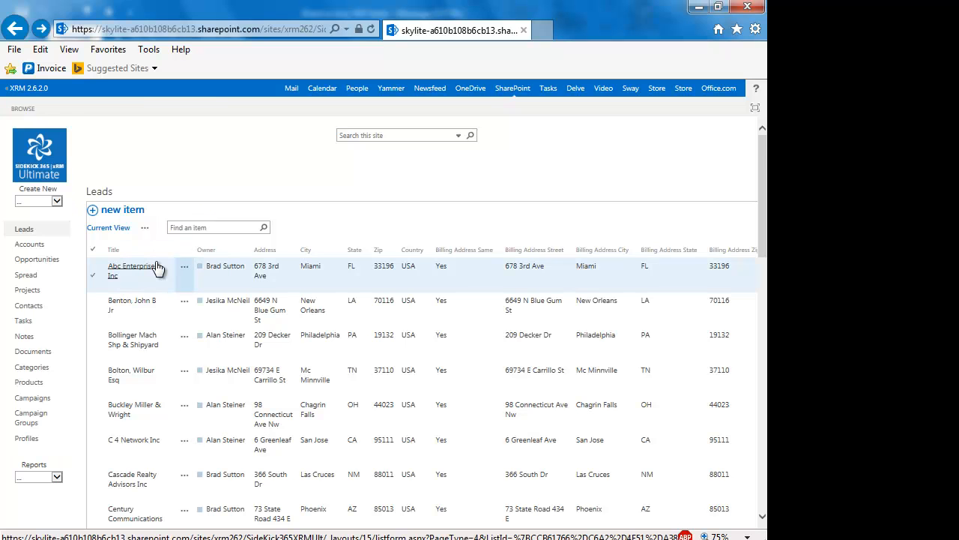
Show the Ashland lead's Advanced actions menu to reveal Promote
scroll(157, 268, "down", 1)
scroll(155, 261, "down", 1)
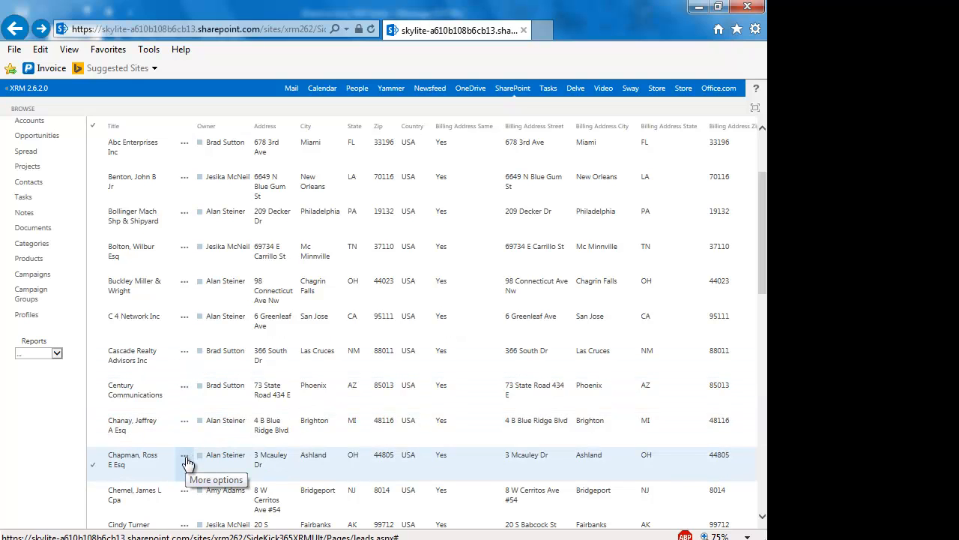
left_click(186, 459)
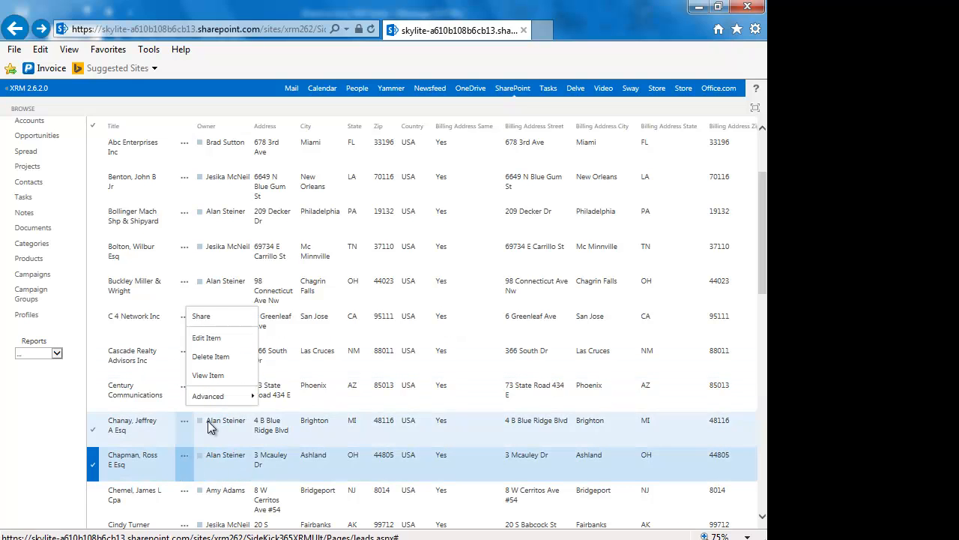
mouse_move(217, 403)
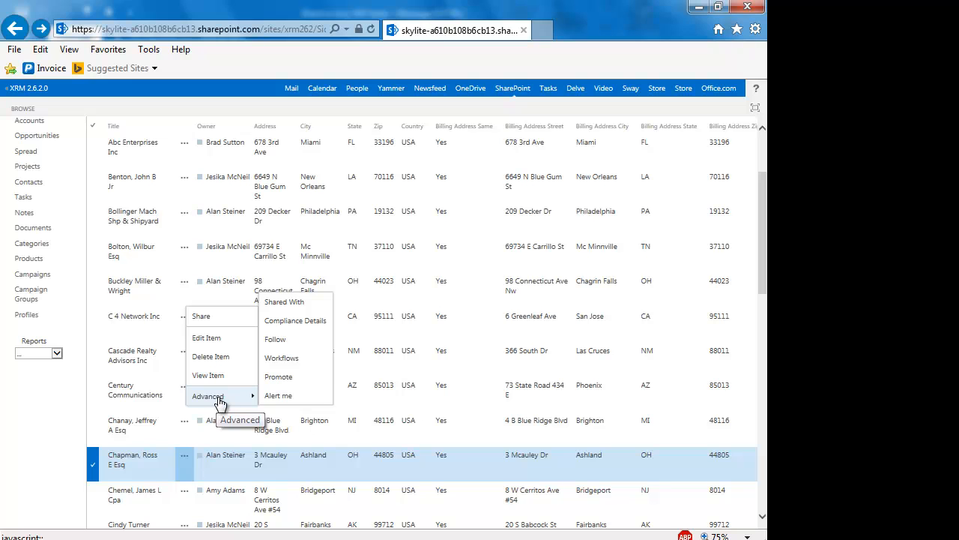
Promote the Ashland, OH lead to an account using the first profile in the Profile list
left_click(278, 378)
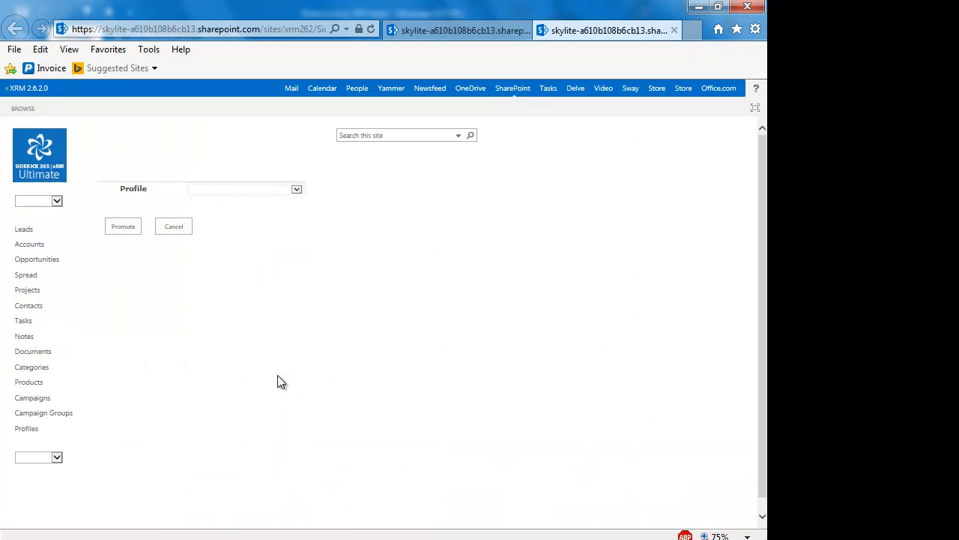
left_click(297, 191)
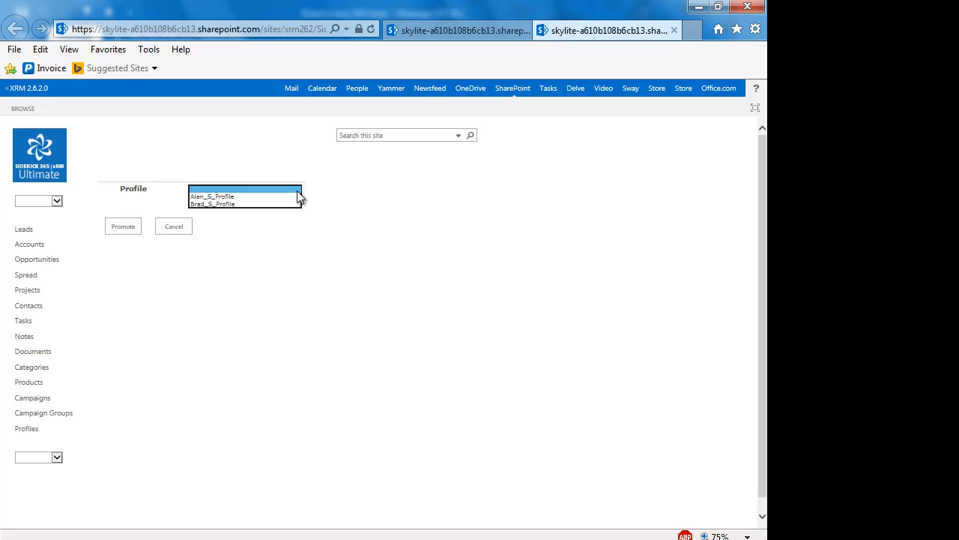
left_click(233, 198)
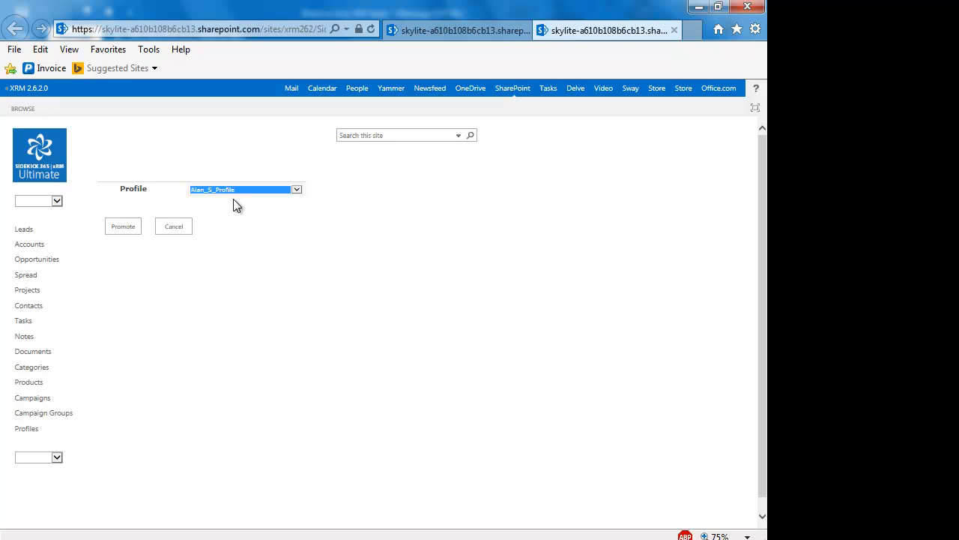
left_click(124, 234)
left_click(123, 232)
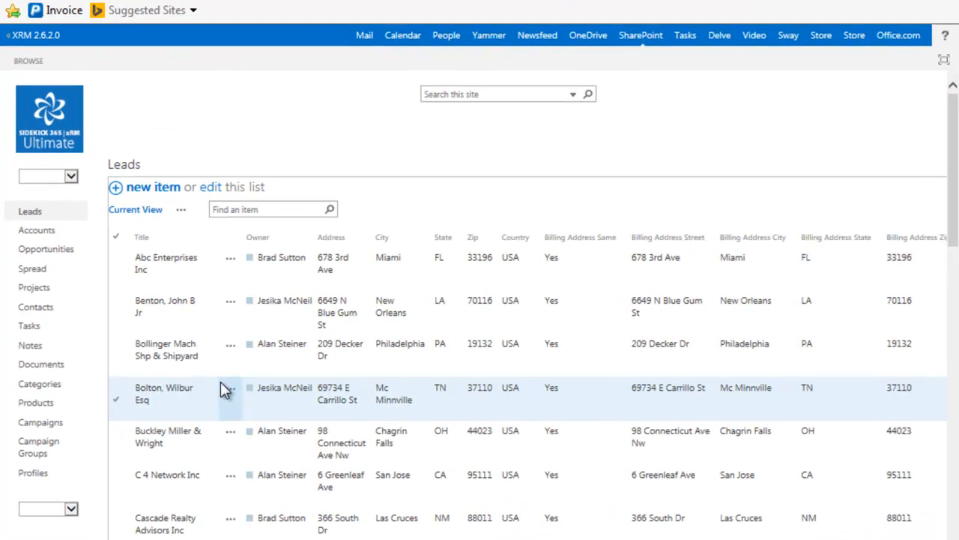
Switch to the Accounts list and show the Title column's sort and filter menu
scroll(221, 389, "down", 1)
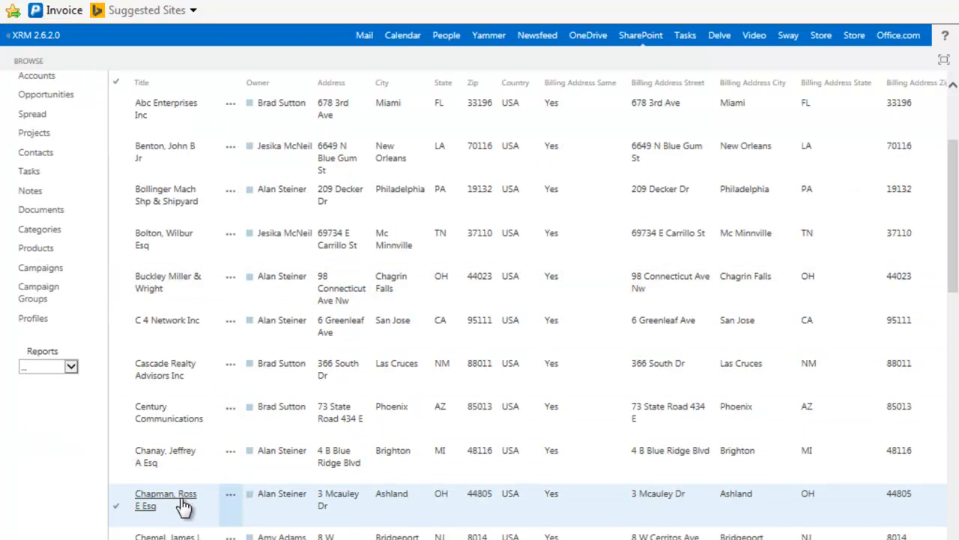
scroll(183, 506, "up", 2)
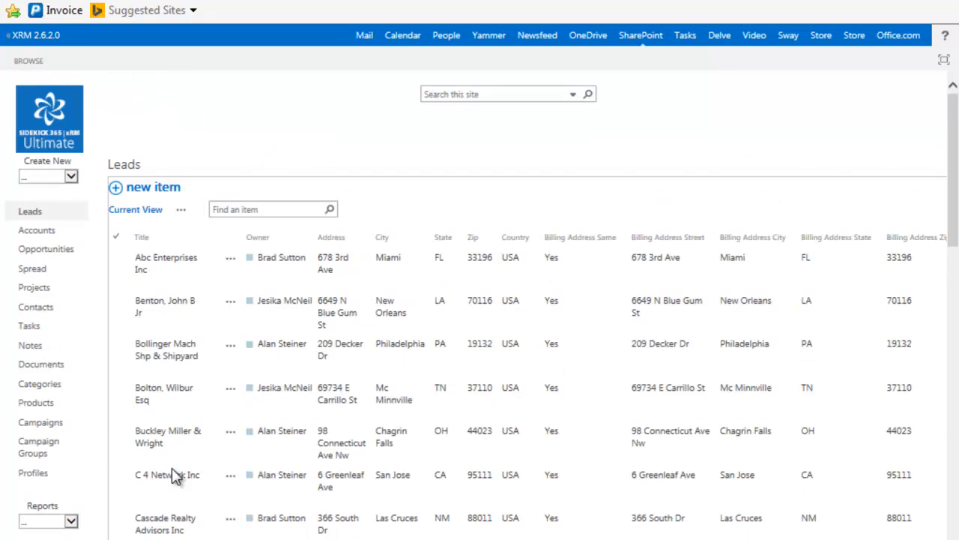
left_click(42, 232)
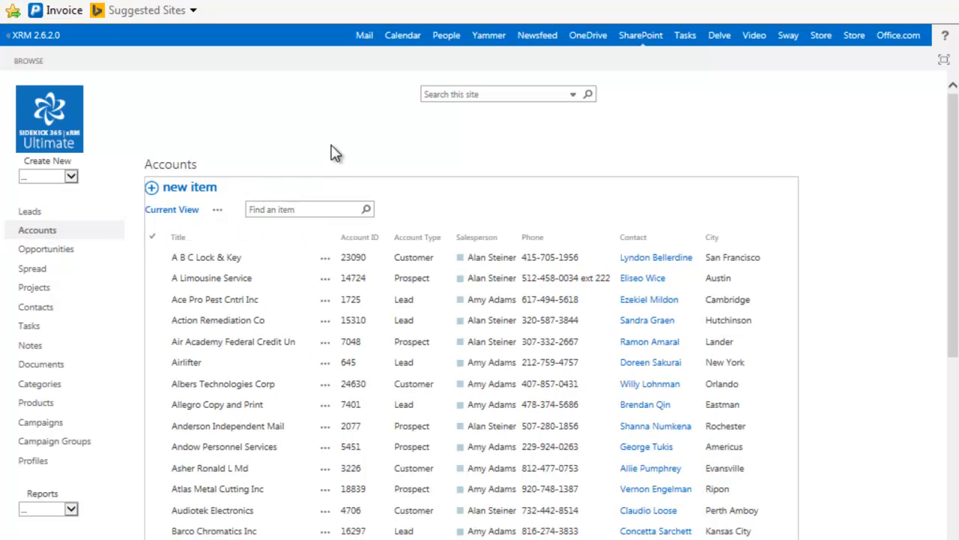
scroll(335, 152, "down", 5)
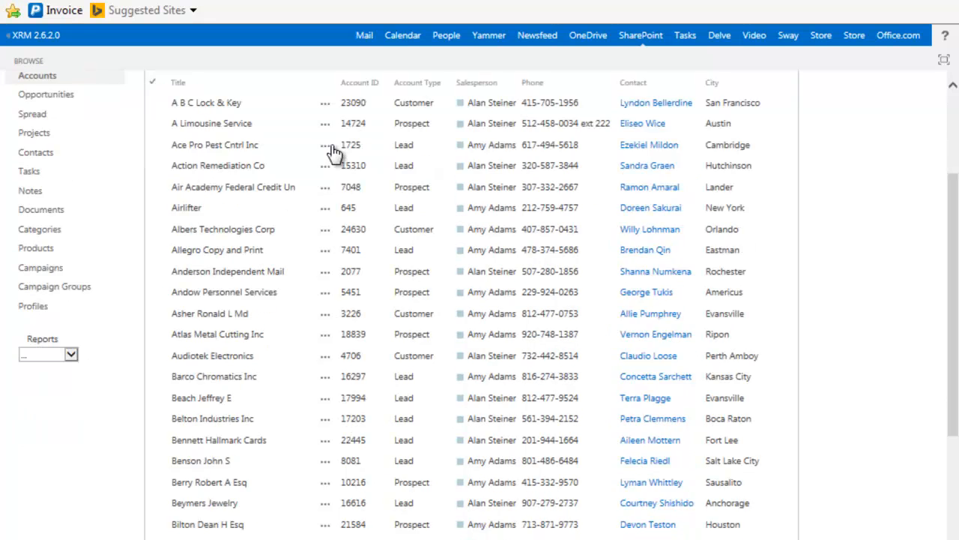
scroll(335, 154, "down", 2)
scroll(334, 152, "up", 6)
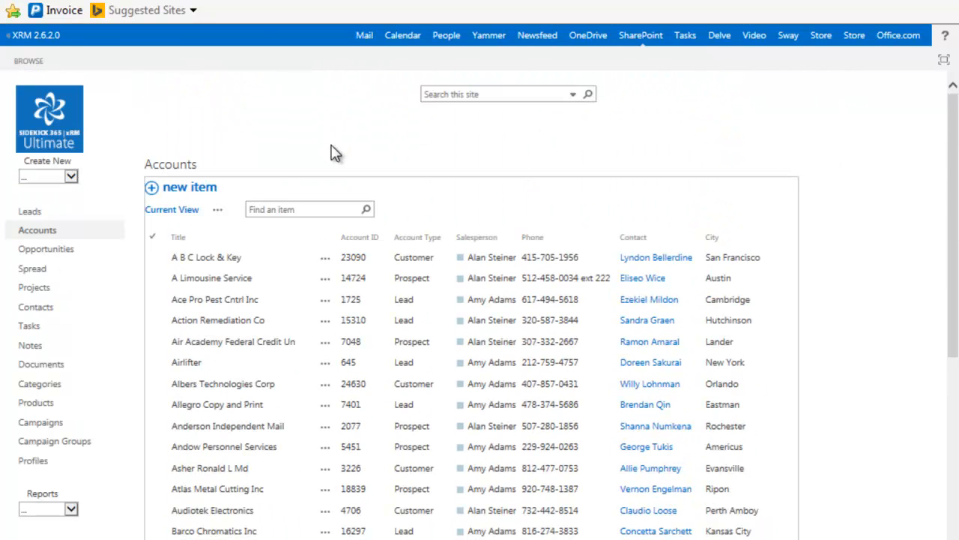
left_click(309, 240)
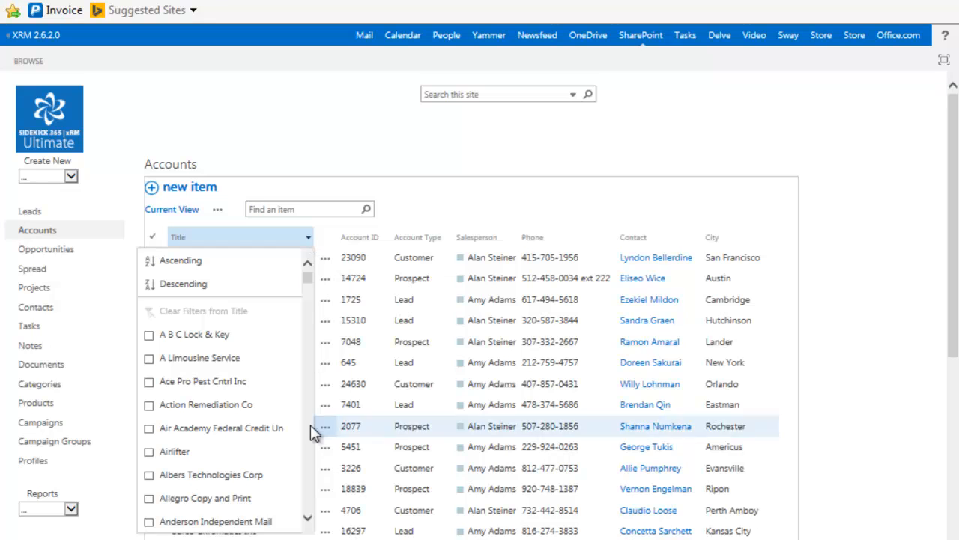
Filter the Accounts list by Title to only the promoted Ashland Lead account
left_click(308, 523)
left_click_drag(309, 522, 308, 522)
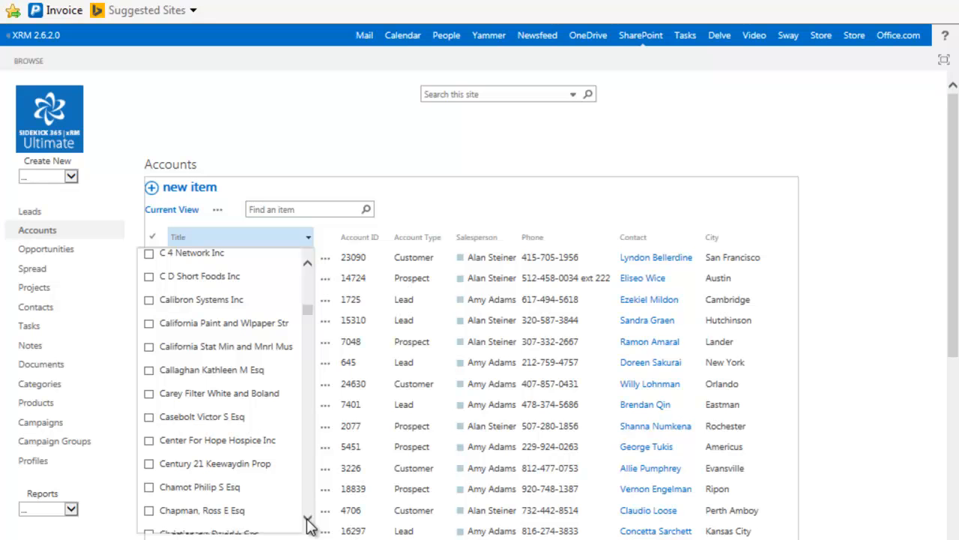
left_click(149, 511)
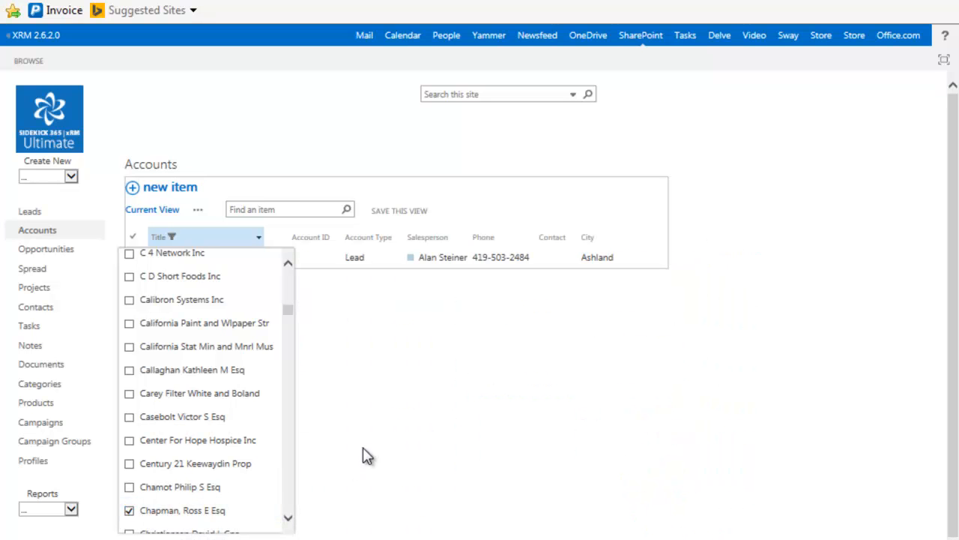
left_click(362, 448)
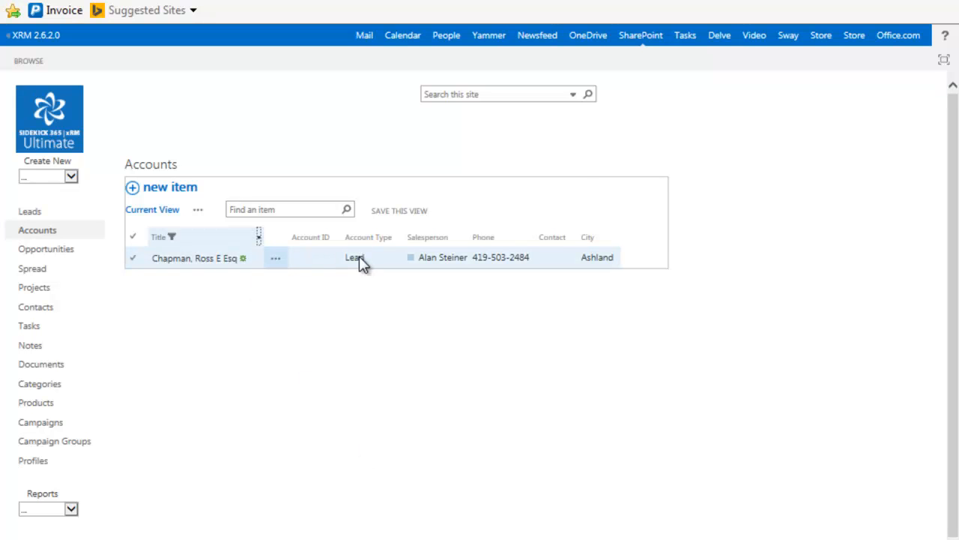
Open the Ashland Lead account record and expand its empty Notes table
left_click(210, 261)
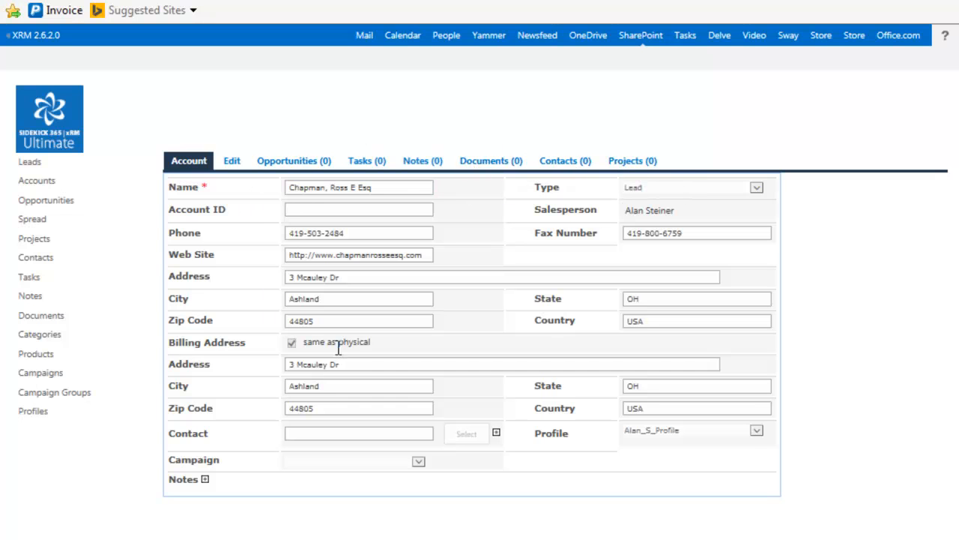
left_click(205, 480)
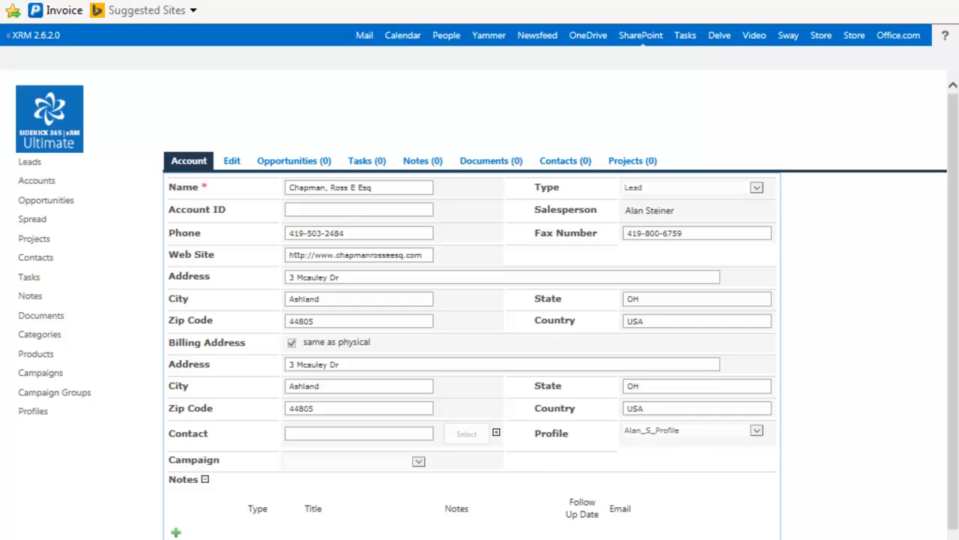
scroll(487, 304, "down", 1)
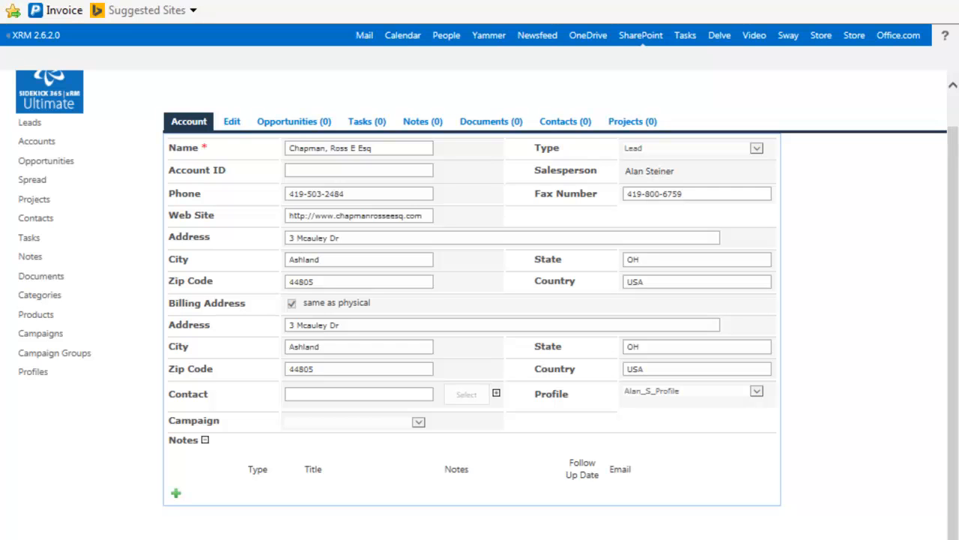
Add a note titled about calling the contact to qualify, with a 6-28-16 follow-up body
left_click(176, 493)
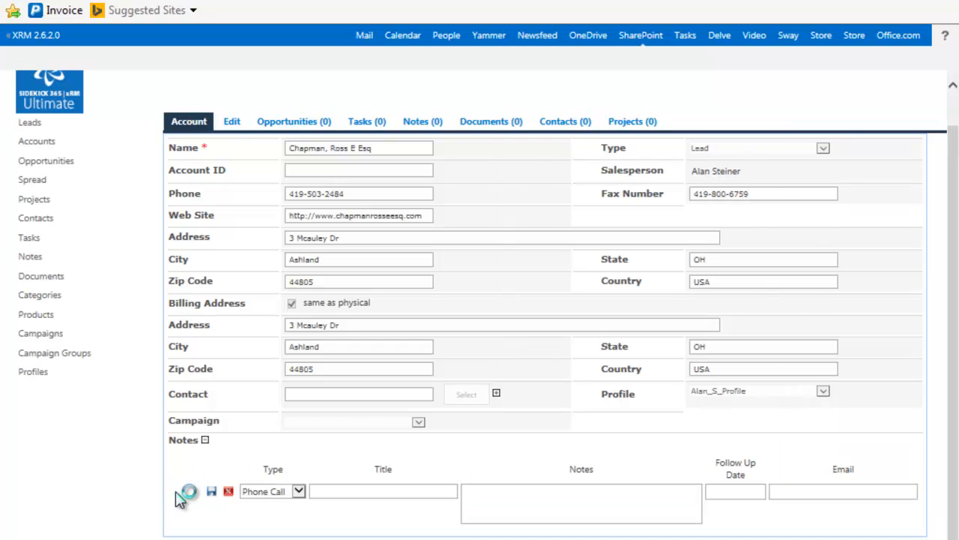
left_click(343, 490)
type("CAlled Ross to quali")
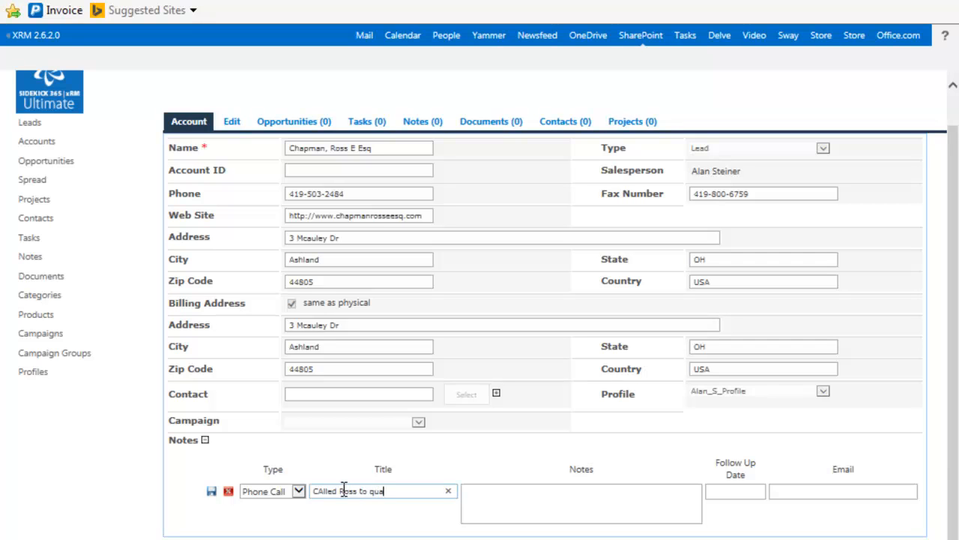
type("fy")
left_click(323, 491)
key("BackSpace")
type("a")
left_click(504, 506)
type("Sp")
key("BackSpace")
key("BackSpace")
type("6-28-16 Spoke t")
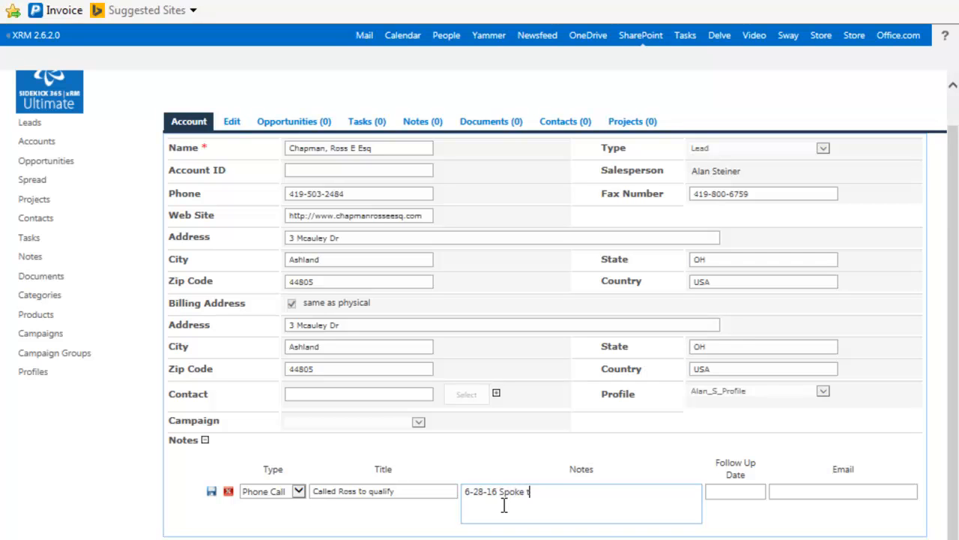
type("o Ross.  Should follow up")
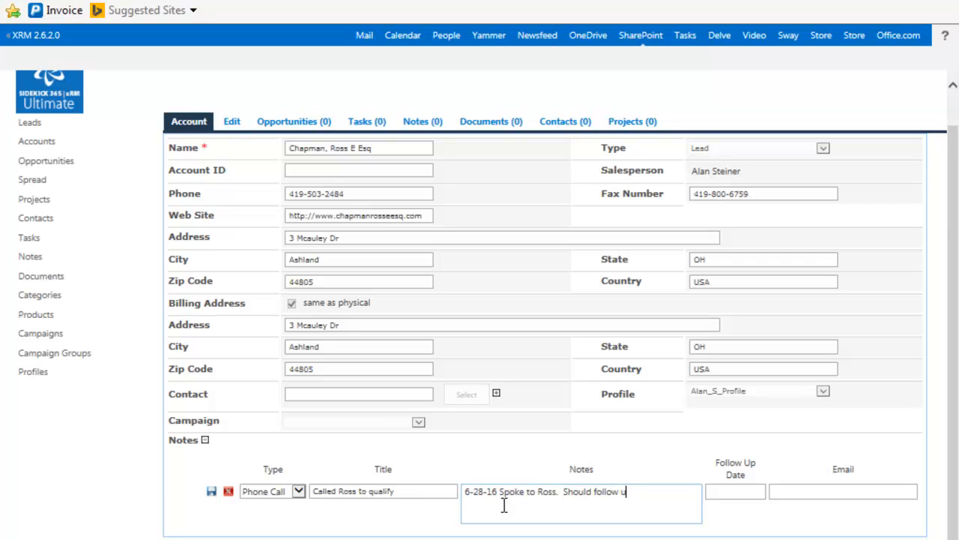
Set the note's follow-up date to 08/31/2016 and save it
left_click(737, 491)
left_click(867, 357)
left_click(867, 357)
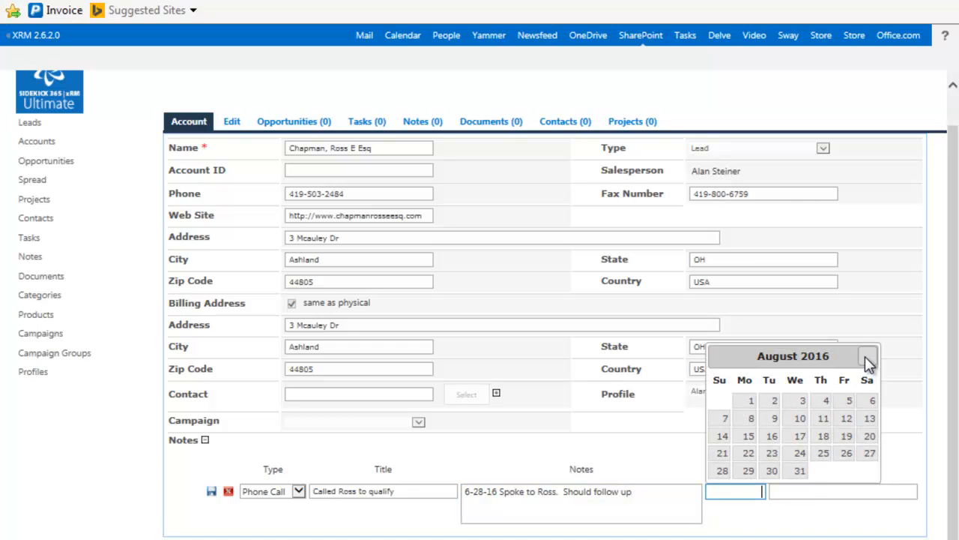
left_click(799, 471)
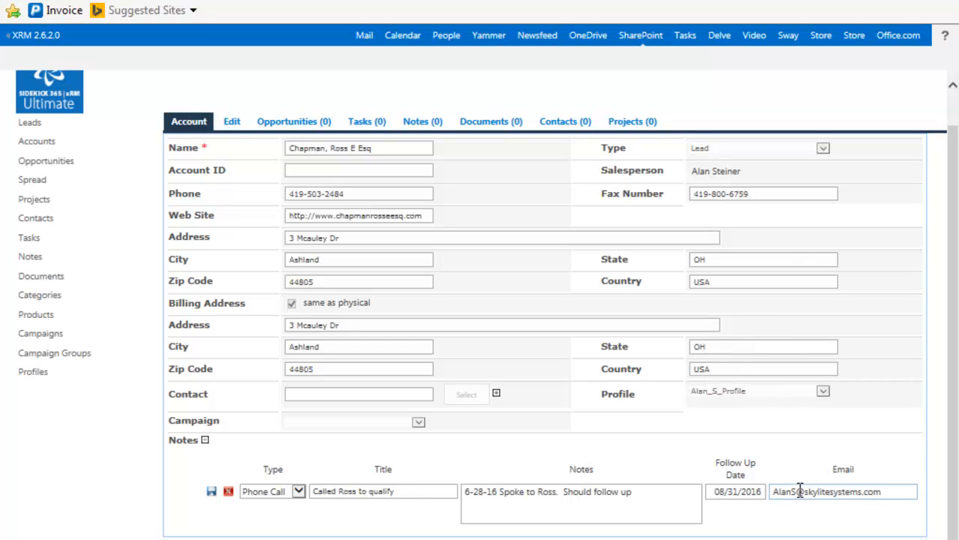
left_click(211, 494)
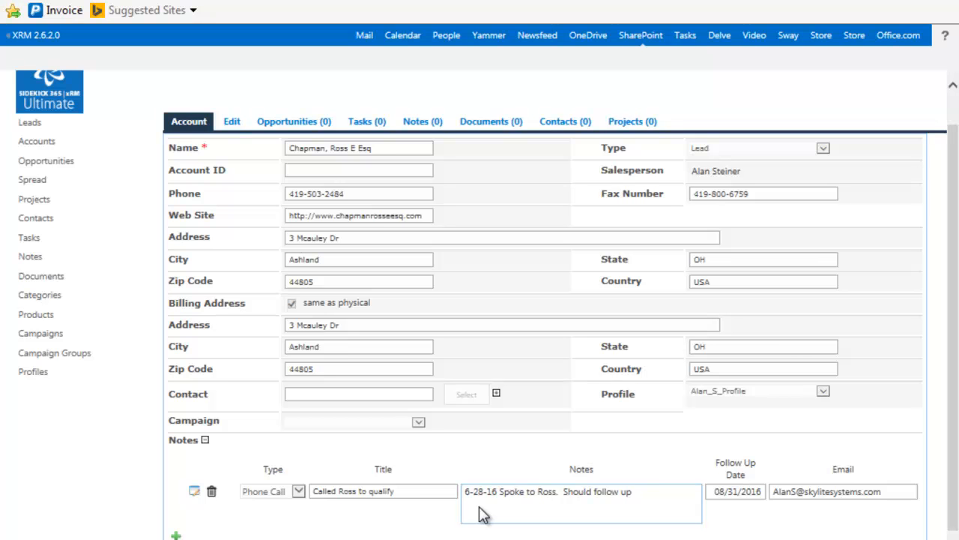
Start a new opportunity for the account named 'New Opportunity'
left_click(293, 124)
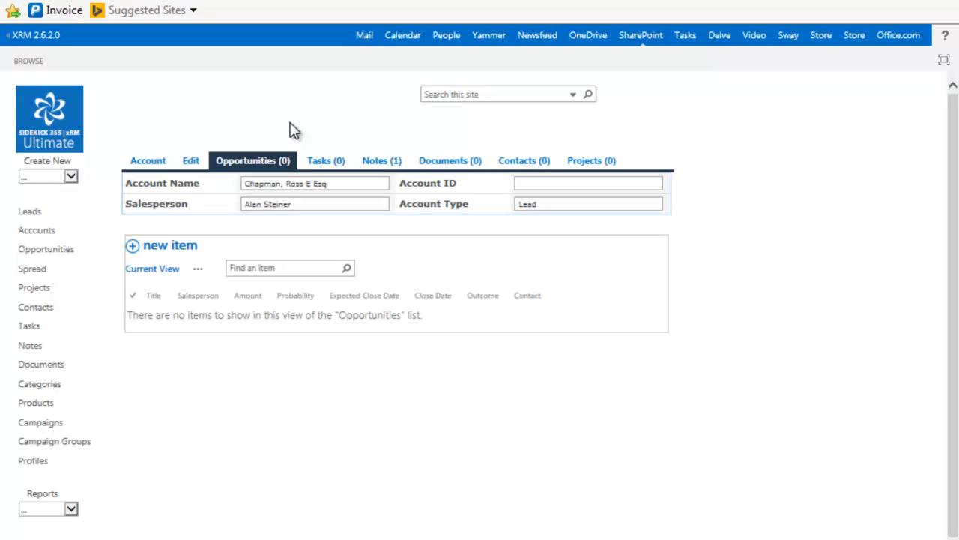
left_click(166, 251)
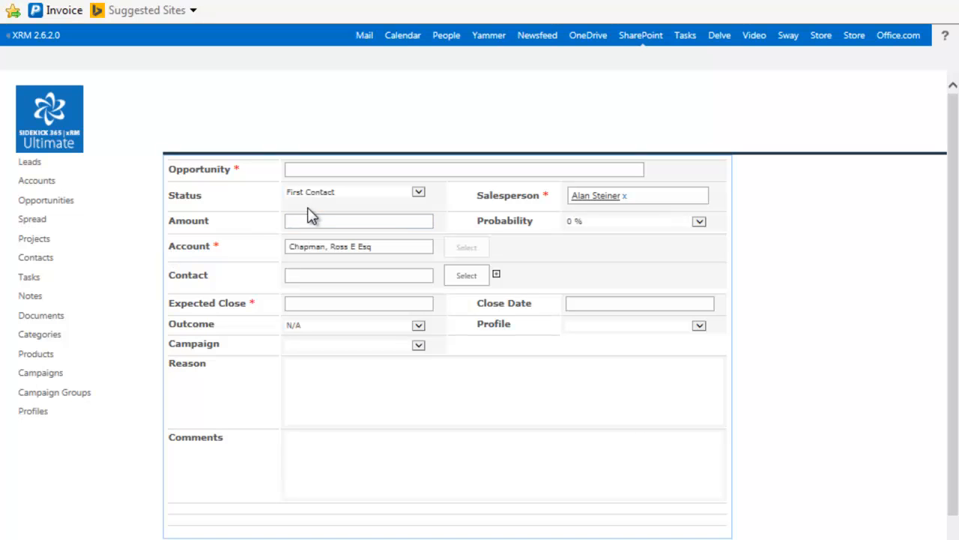
left_click(308, 170)
type("NEw Oppp")
key("BackSpace")
type("orty")
key("BackSpace")
type("unity")
double_click(298, 170)
type("New")
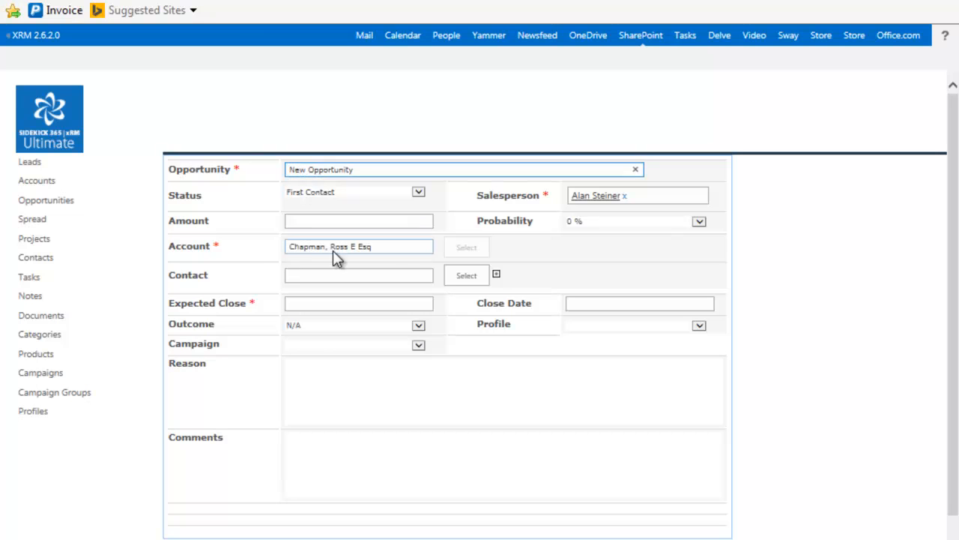
Set Expected Close to 09/30/2016 and enter the comment 'Good Lead'
left_click(298, 304)
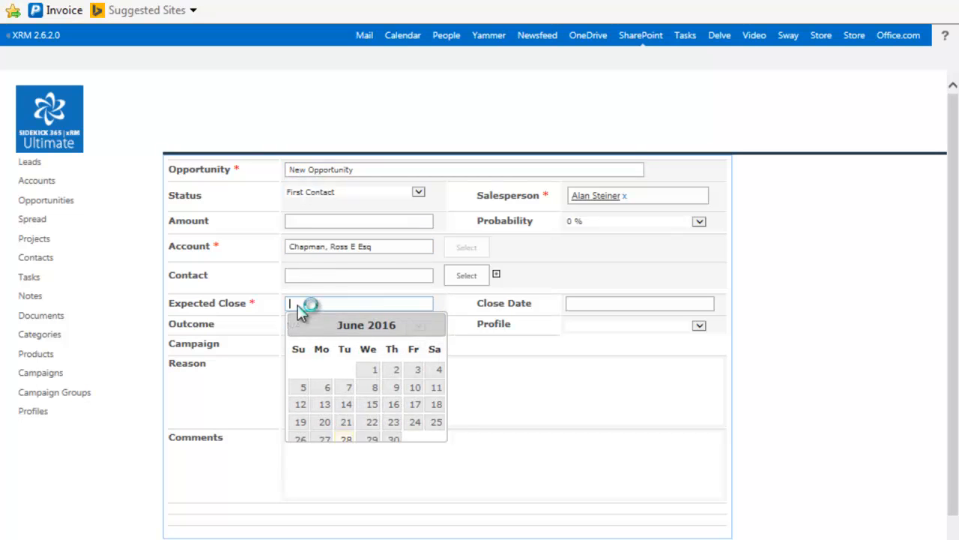
left_click(450, 328)
left_click(450, 328)
left_click(450, 328)
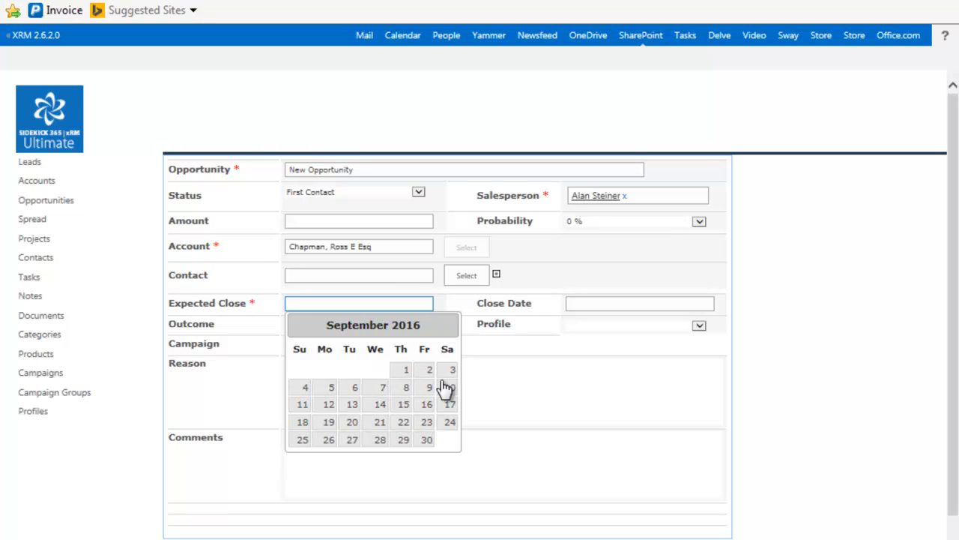
left_click(427, 440)
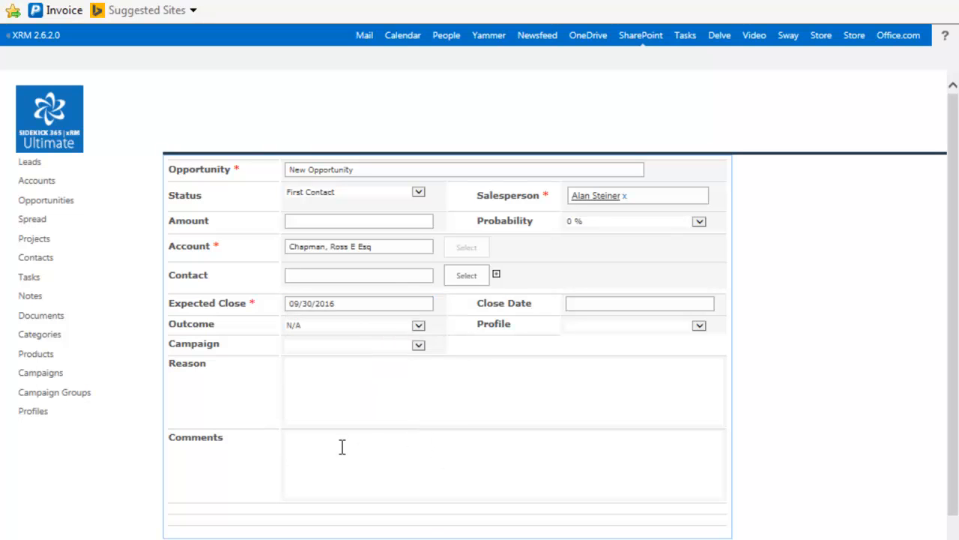
left_click(300, 447)
type("Good Lead")
Set Probability to 50 %, Status to Proposal Developed, and assign the first sales profile
left_click(314, 222)
left_click(700, 222)
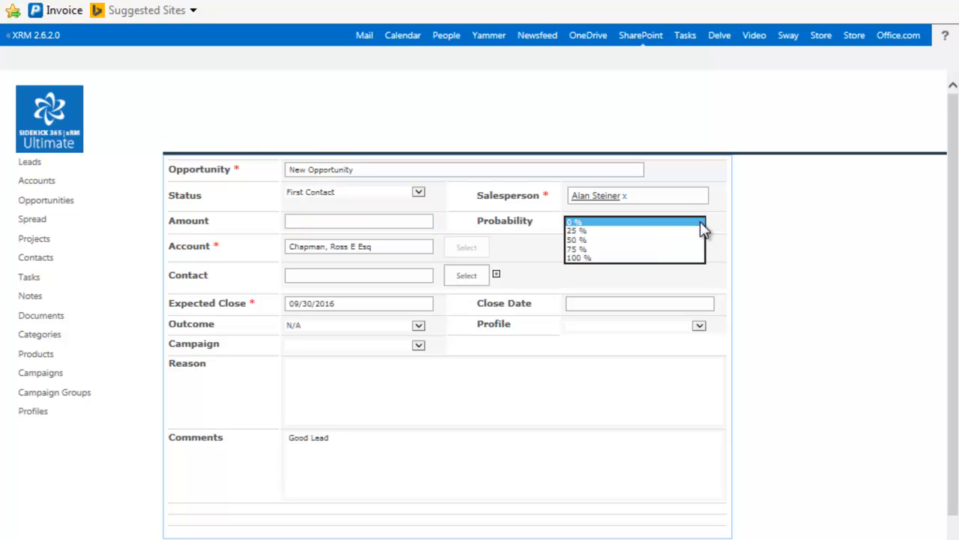
left_click(579, 239)
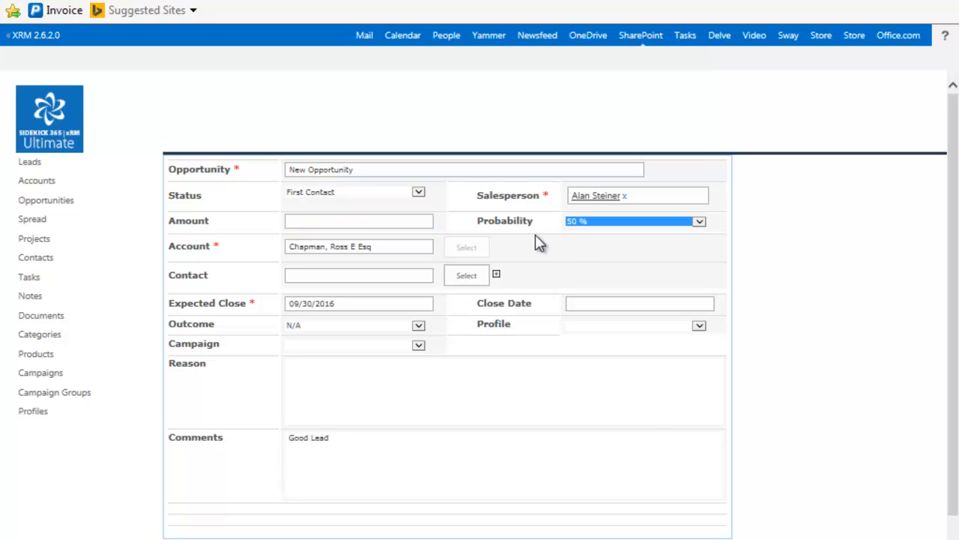
left_click(418, 192)
left_click(358, 210)
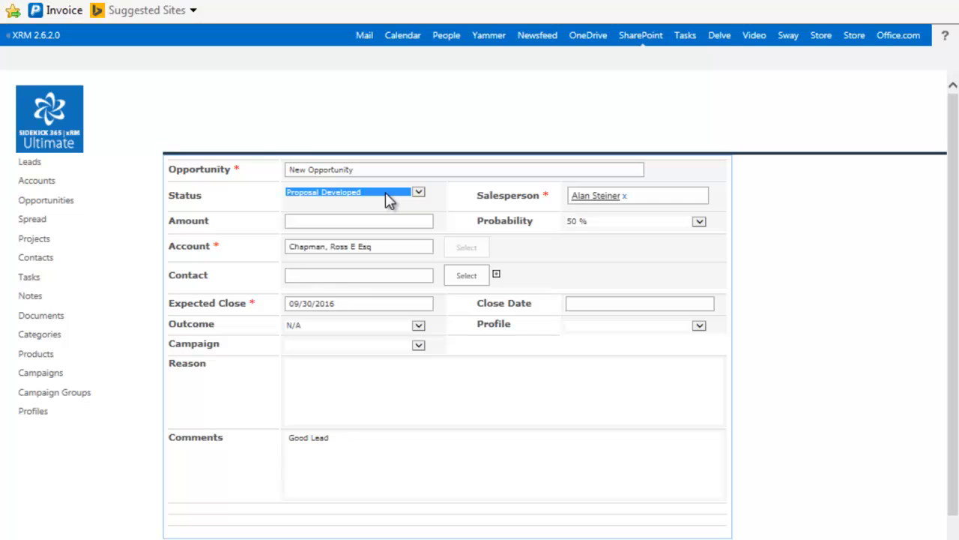
left_click(700, 327)
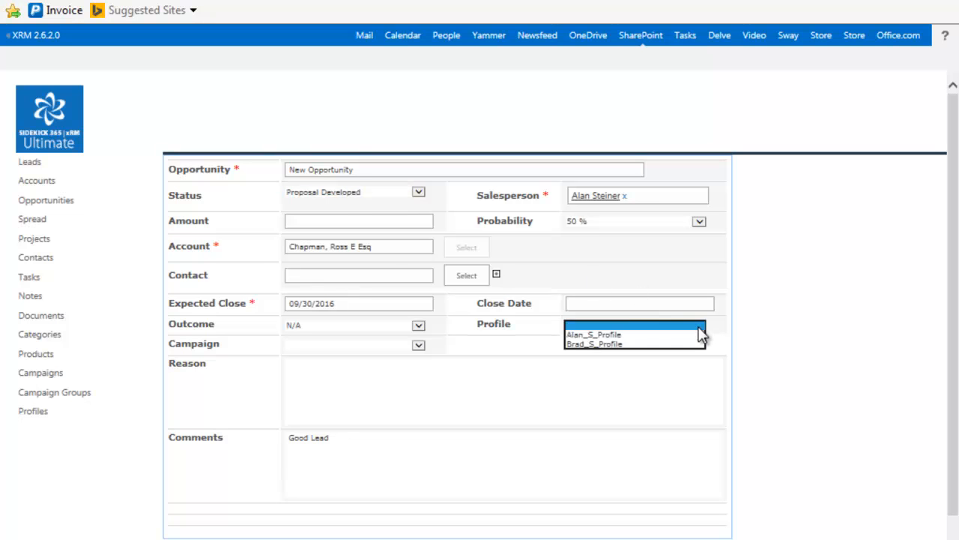
left_click(636, 332)
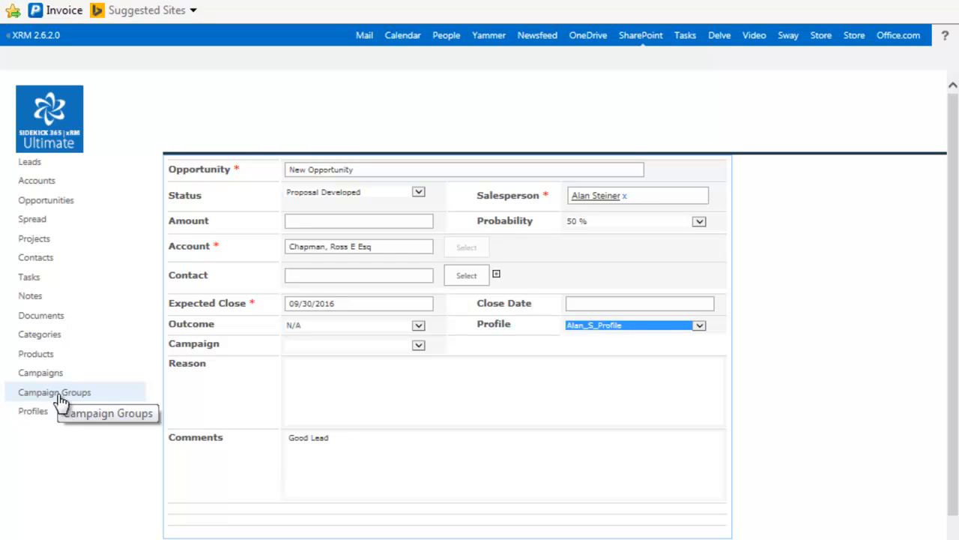
left_click(418, 346)
Link the SkyLite campaign and add a Project Management item with quantity 10
left_click(414, 360)
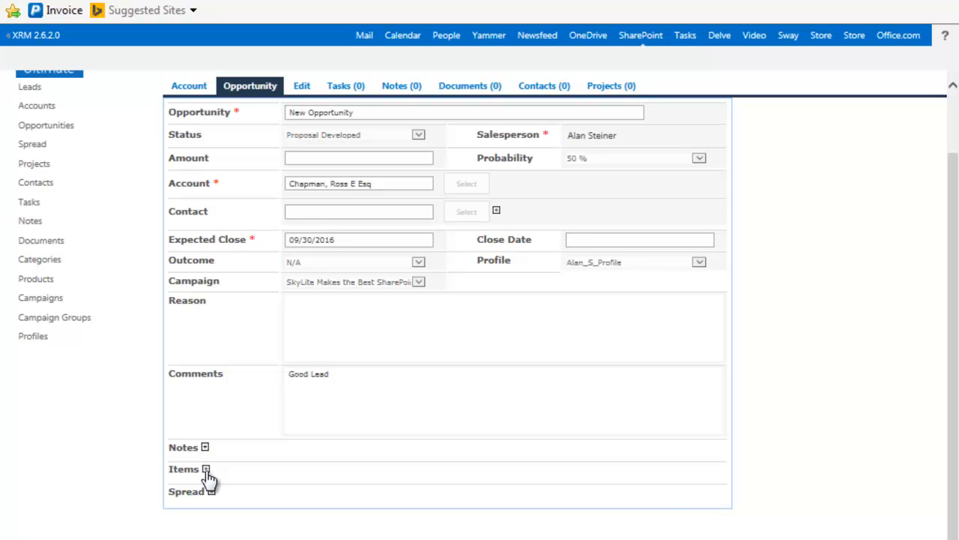
left_click(206, 470)
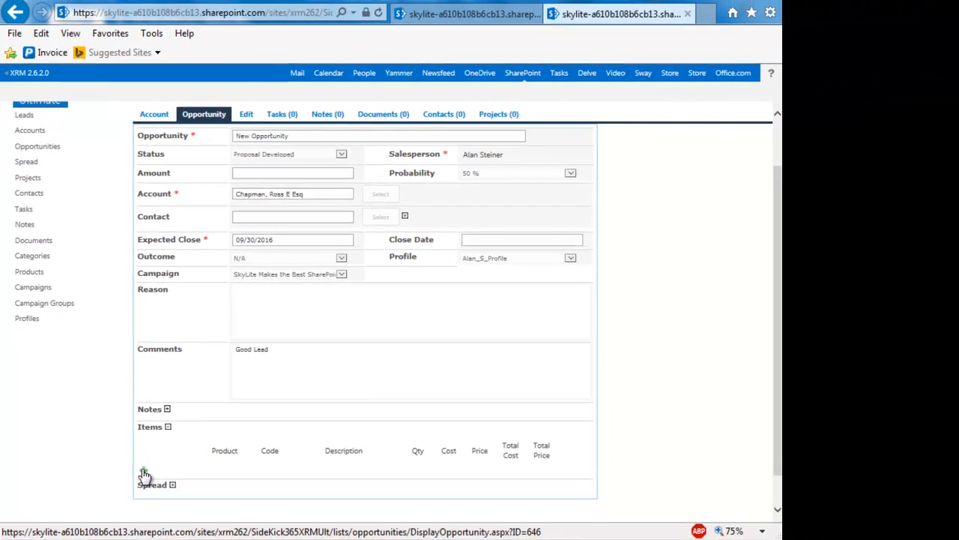
left_click(145, 475)
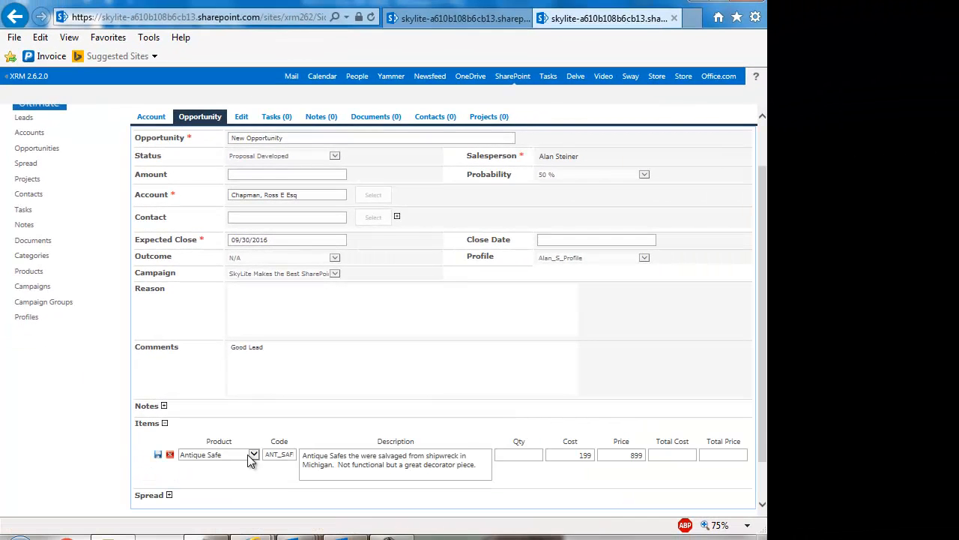
left_click(248, 454)
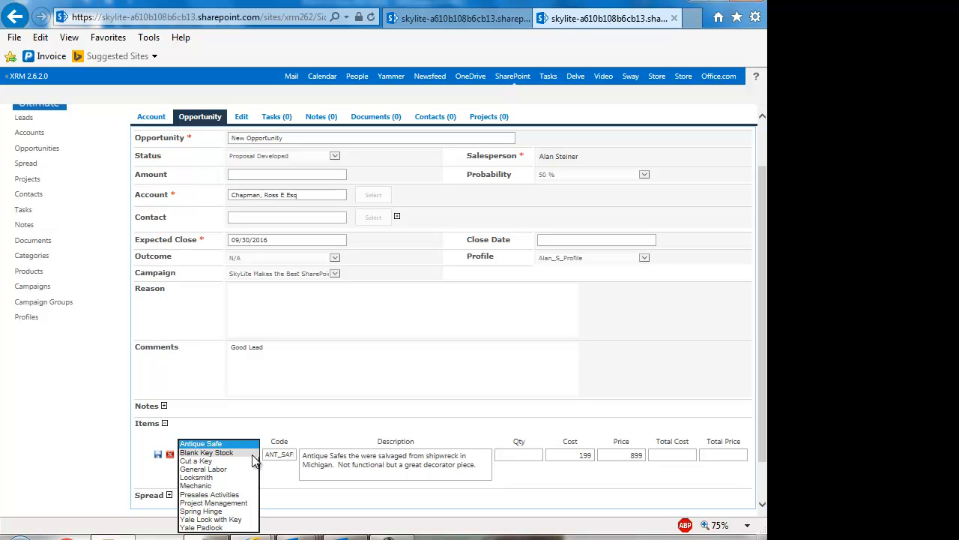
left_click(232, 503)
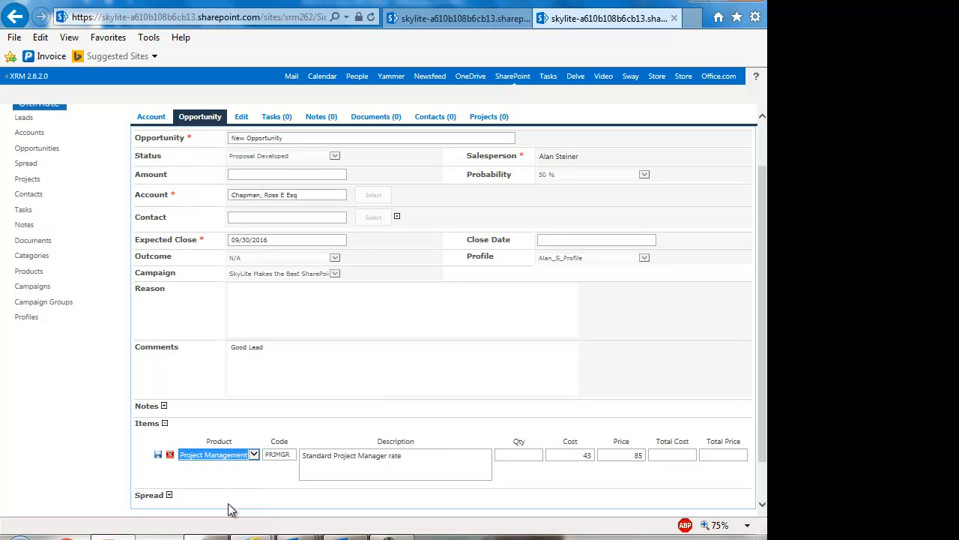
left_click(527, 454)
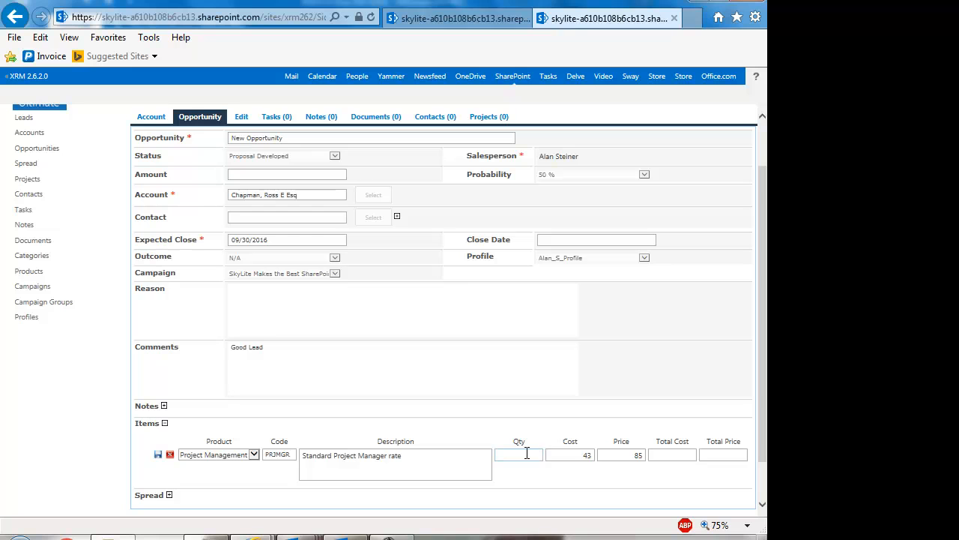
type("10")
key("Tab")
left_click(158, 459)
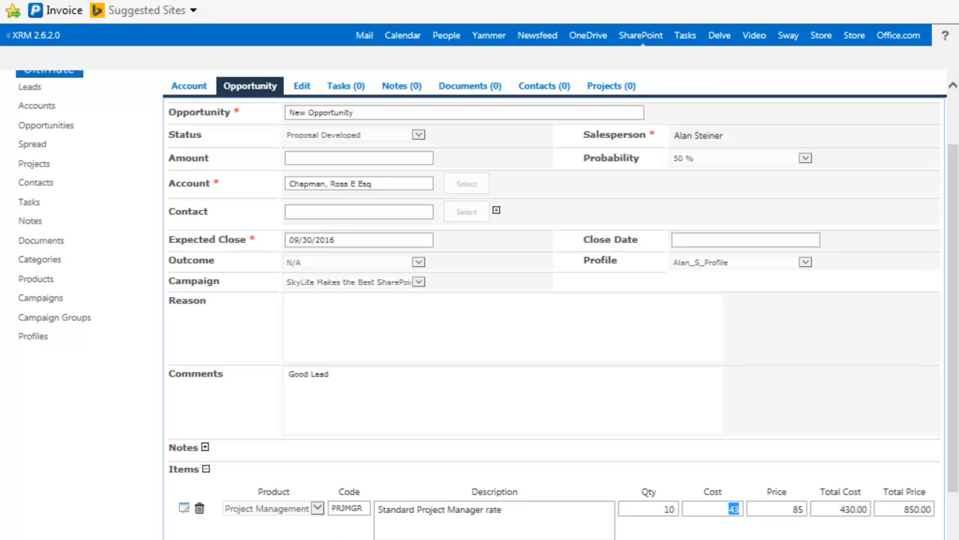
Check the item rows and set the opportunity Amount to the items' total, 1,850.00
left_click(317, 536)
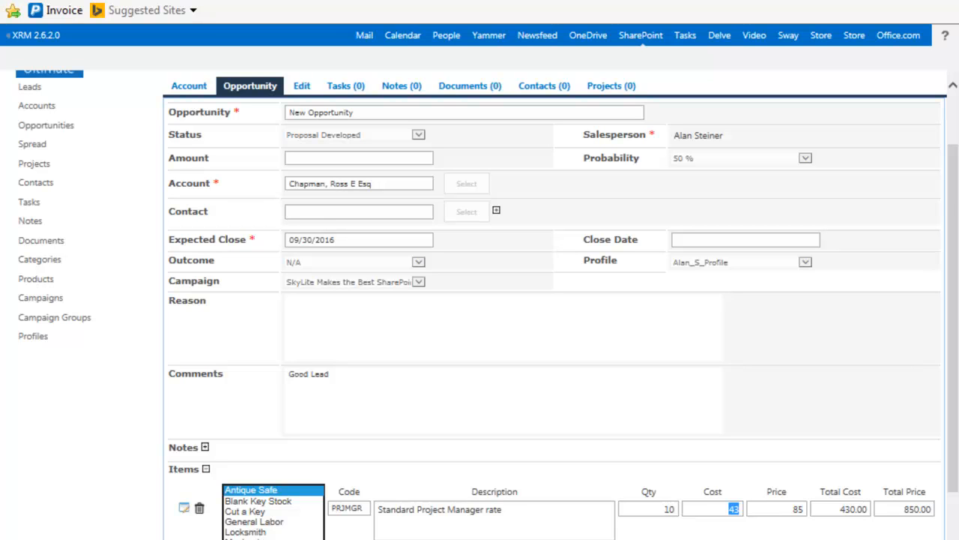
left_click(257, 528)
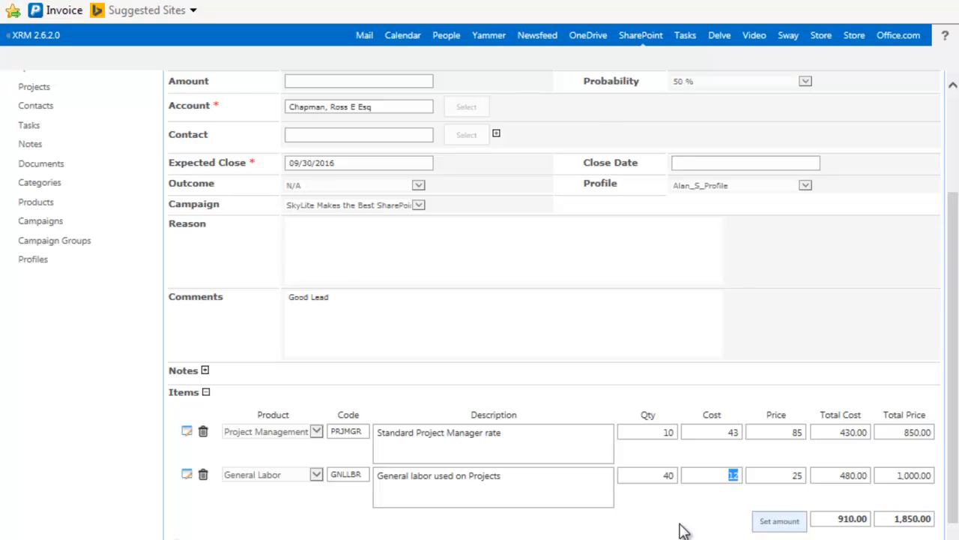
scroll(664, 527, "up", 1)
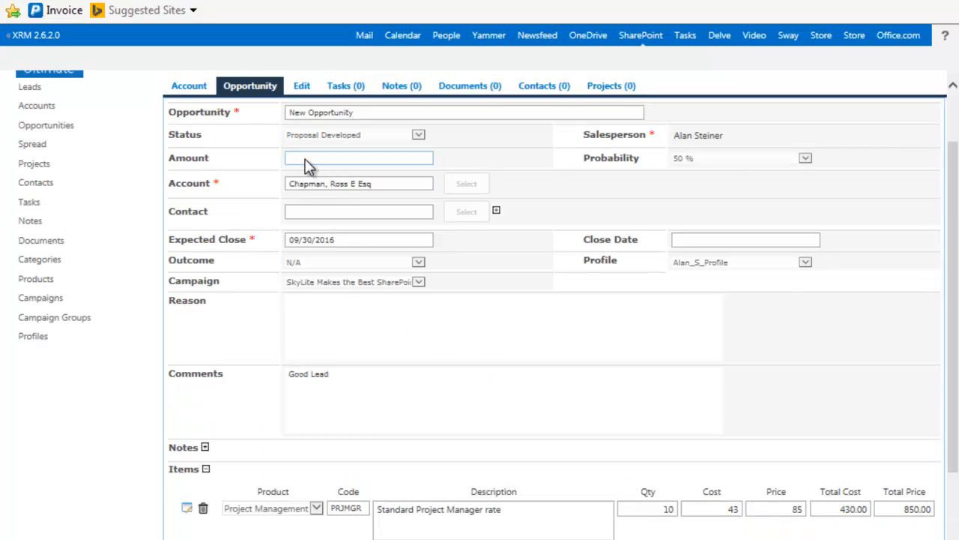
scroll(527, 402, "down", 1)
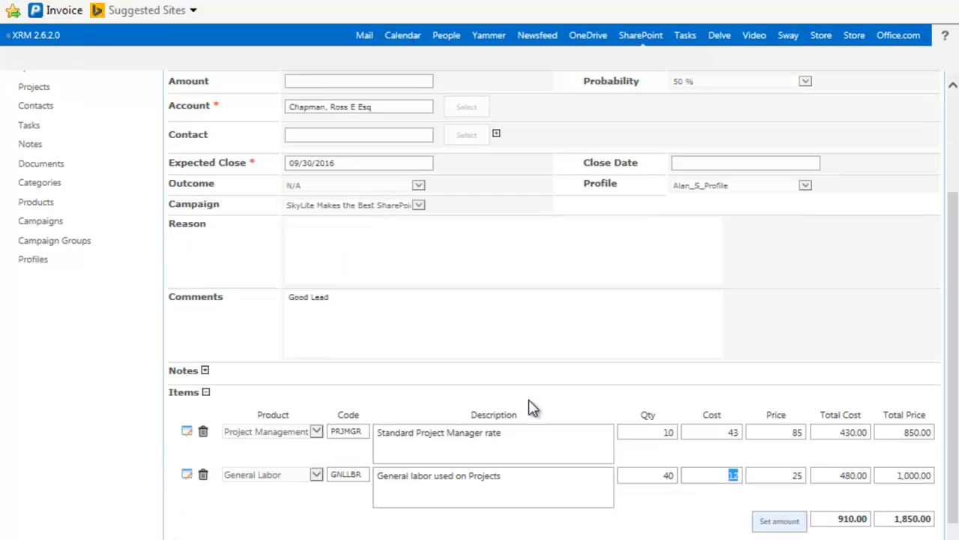
left_click(771, 525)
scroll(370, 144, "up", 1)
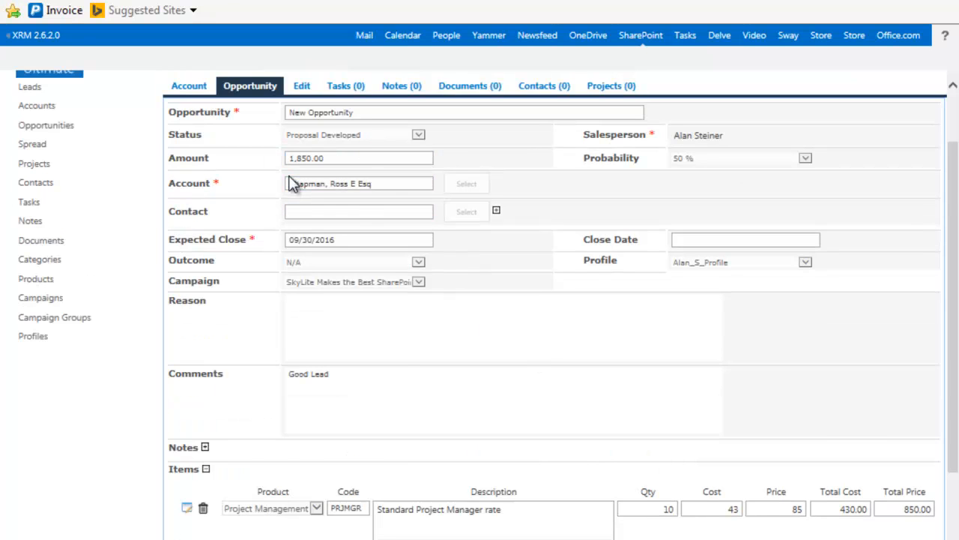
scroll(293, 184, "down", 1)
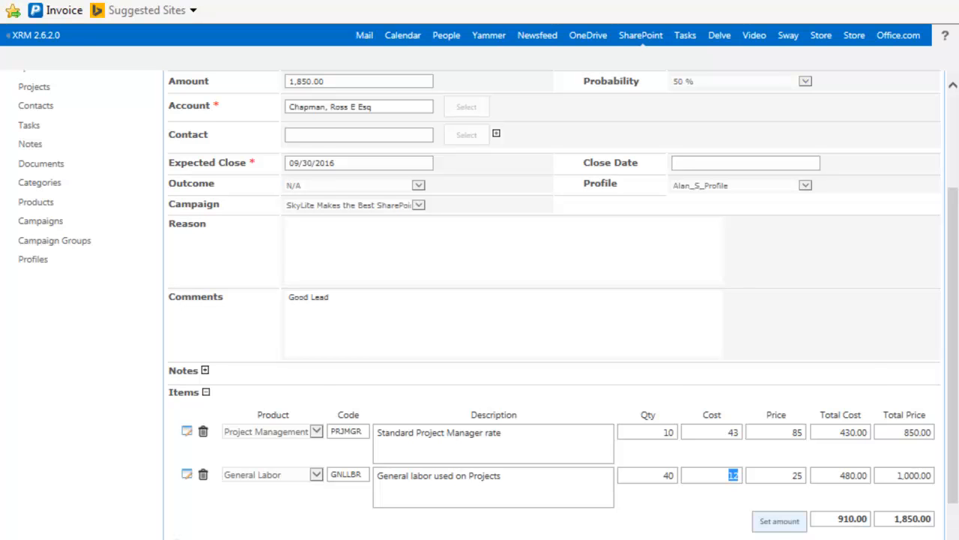
scroll(108, 525, "down", 1)
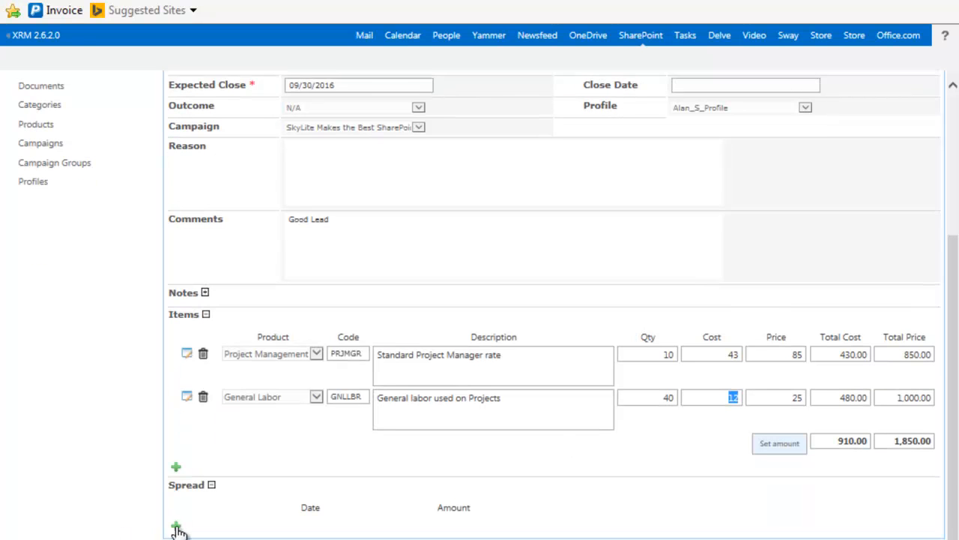
Add and save a revenue spread entry of 900 dated 09/30/2016
scroll(176, 524, "up", 2)
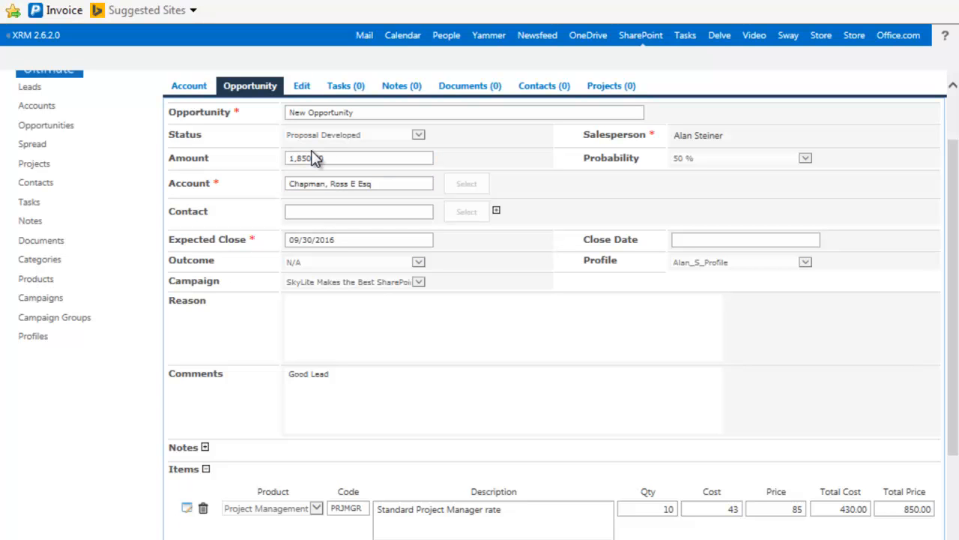
left_click(309, 240)
scroll(122, 374, "down", 2)
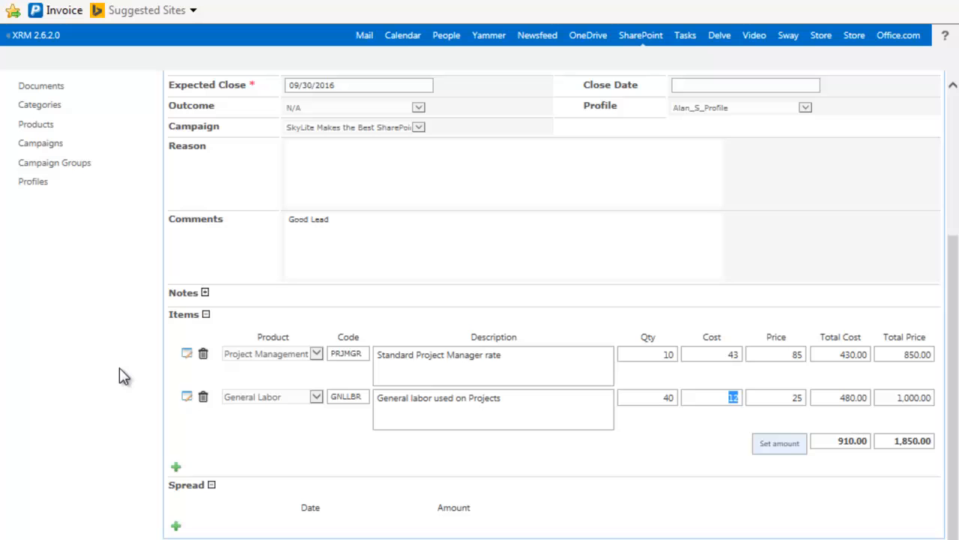
left_click(176, 525)
left_click(253, 524)
left_click(401, 391)
left_click(401, 392)
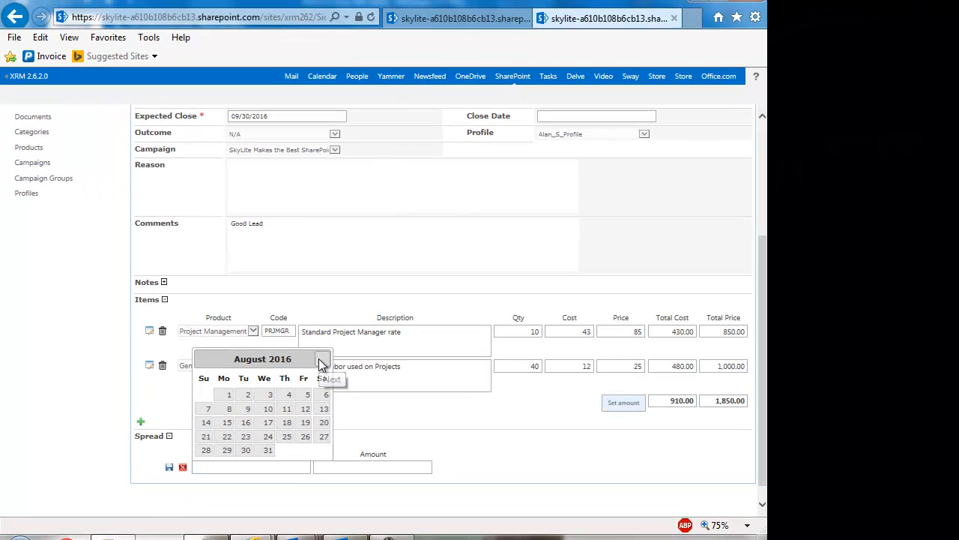
left_click(403, 391)
left_click(304, 451)
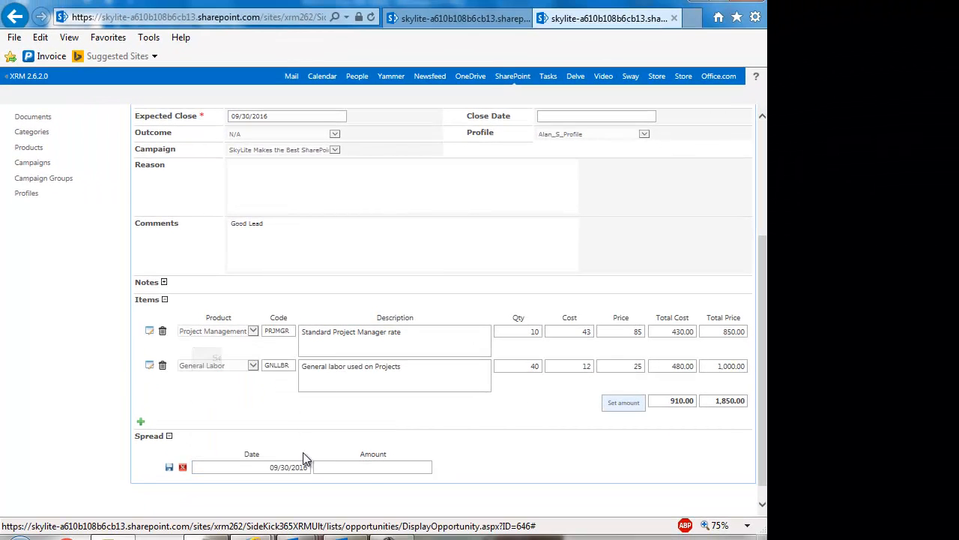
left_click(358, 469)
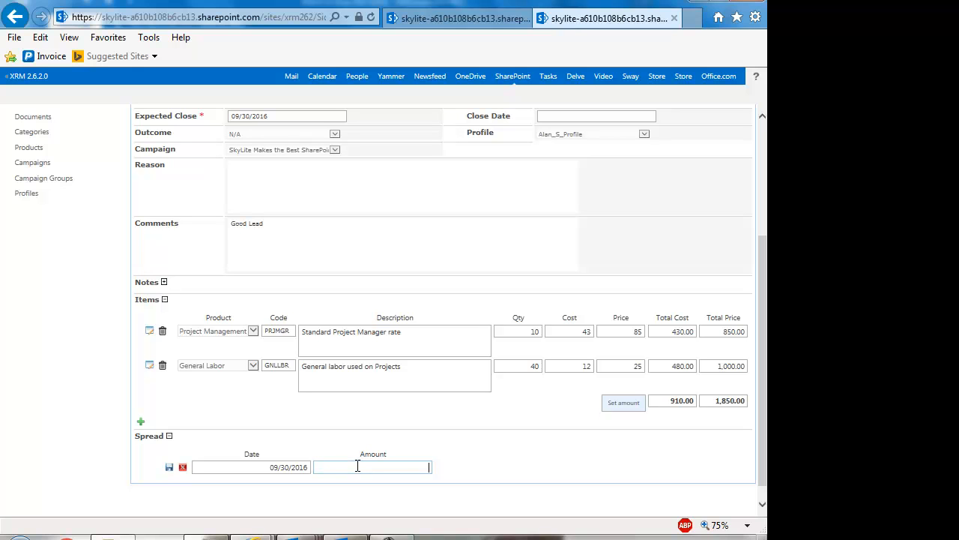
type("900")
left_click(169, 468)
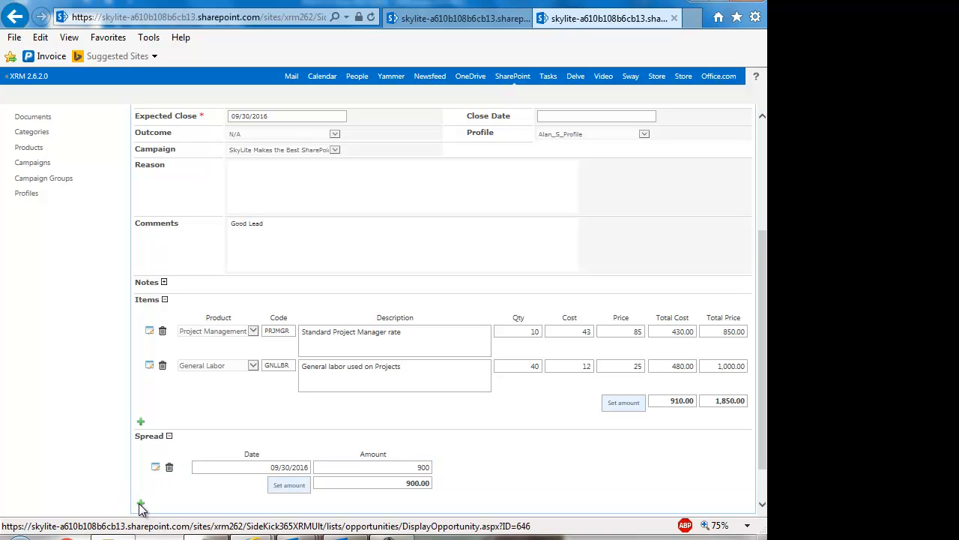
Add and save a second spread entry of 950 dated 10/21/2016
left_click(140, 506)
left_click(237, 482)
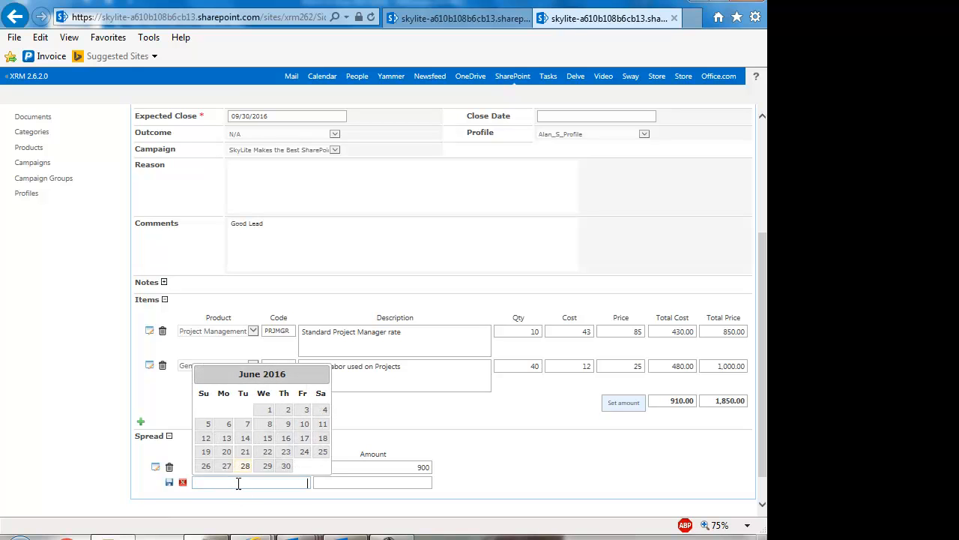
type("10")
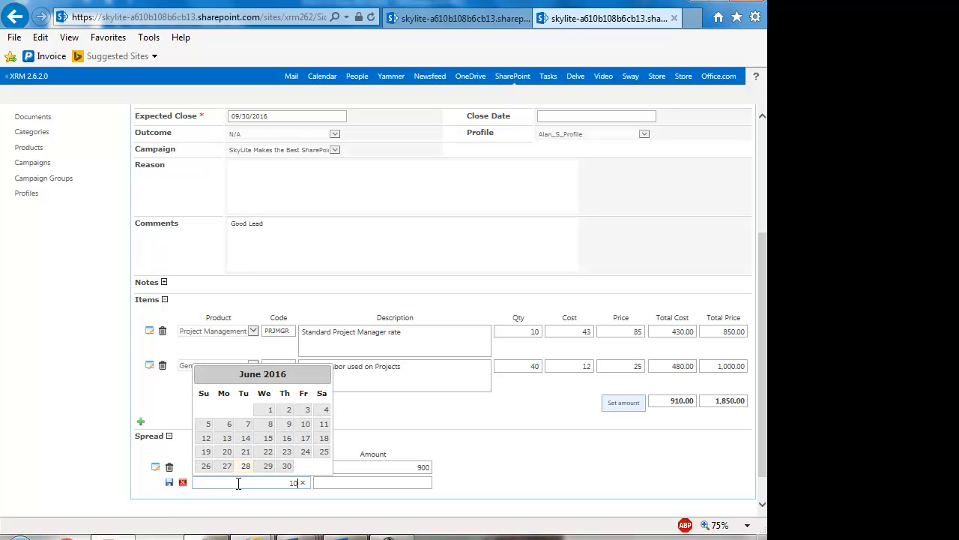
key("BackSpace")
key("BackSpace")
left_click(324, 376)
left_click(324, 376)
left_click(324, 376)
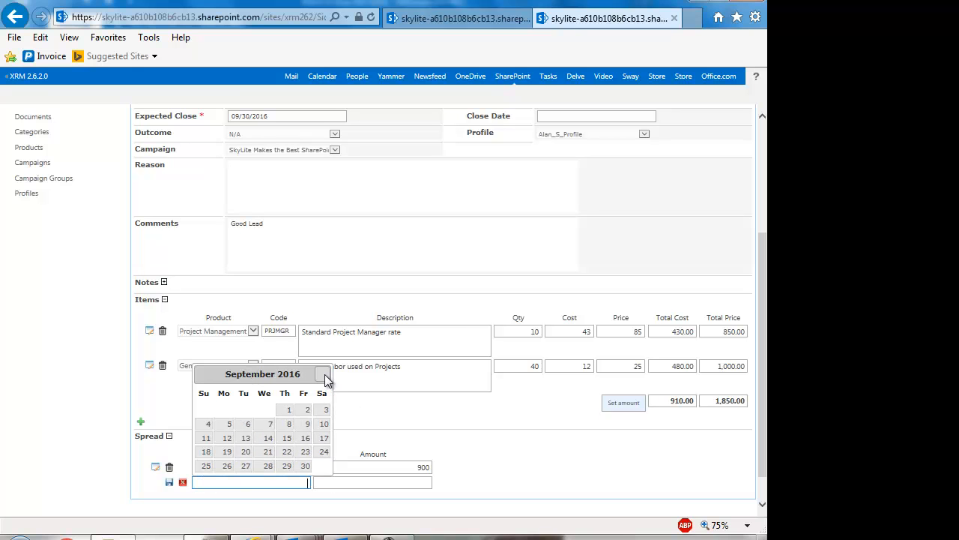
left_click(324, 376)
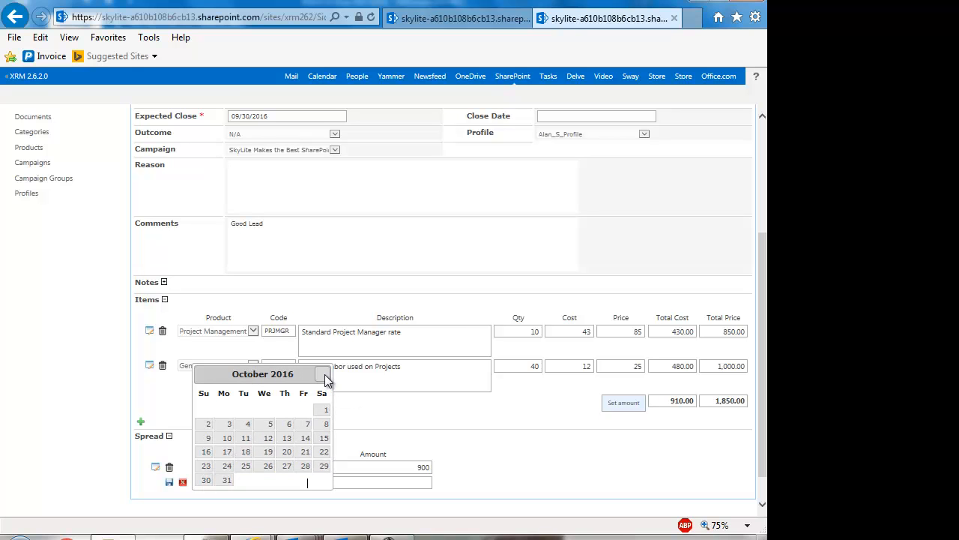
left_click(303, 453)
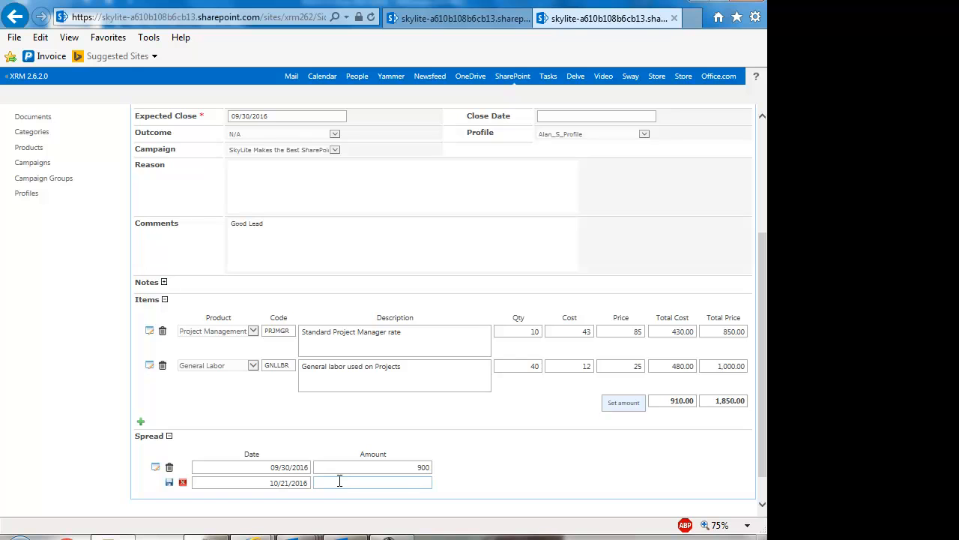
type("950")
scroll(339, 480, "down", 1)
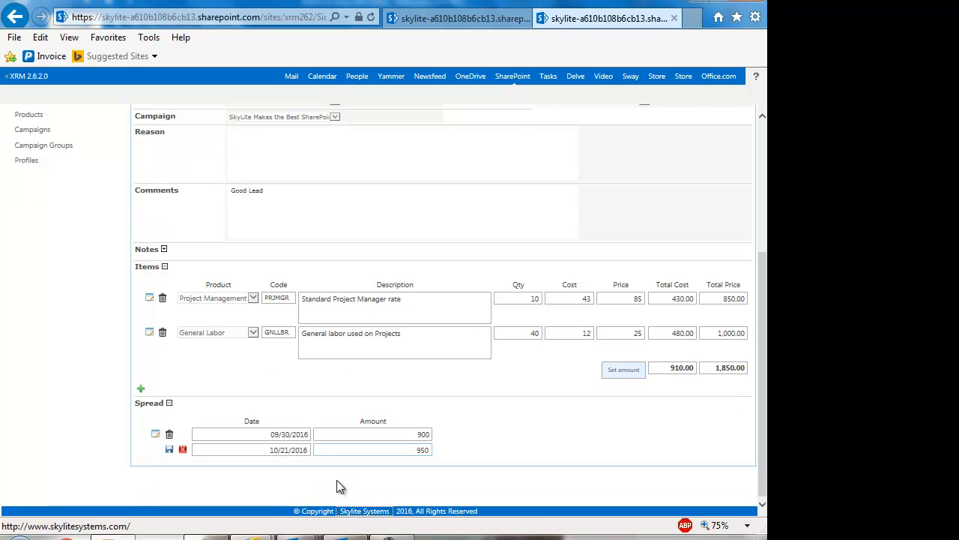
left_click(167, 447)
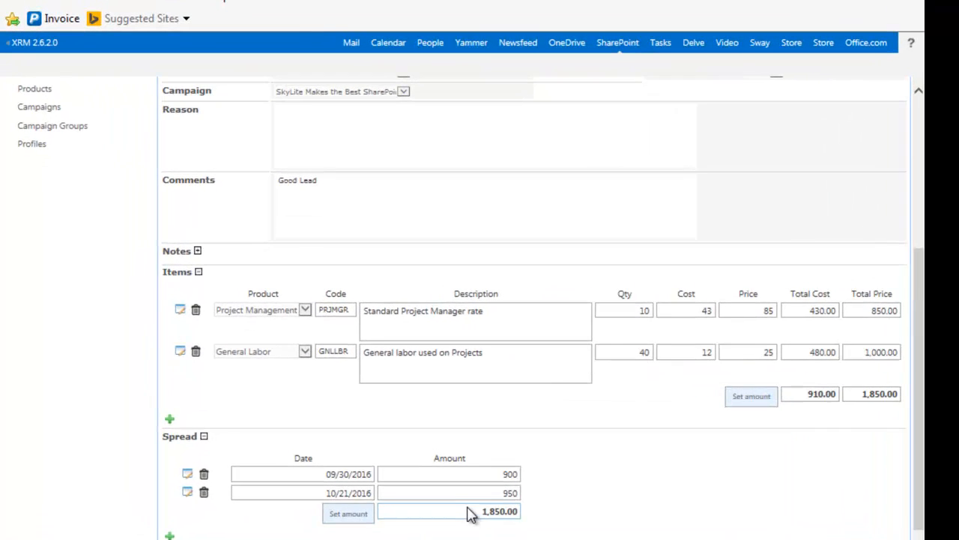
scroll(470, 514, "up", 4)
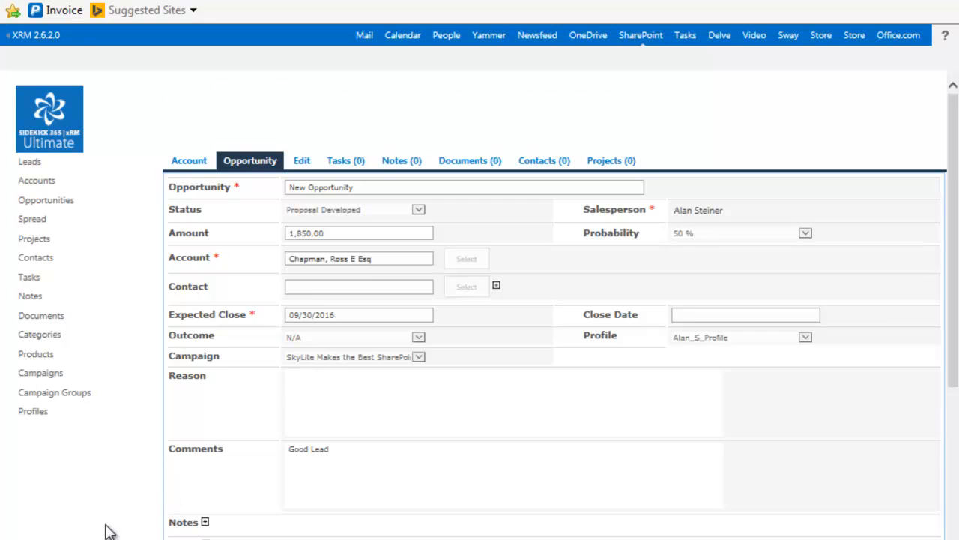
scroll(105, 531, "down", 2)
scroll(318, 533, "down", 1)
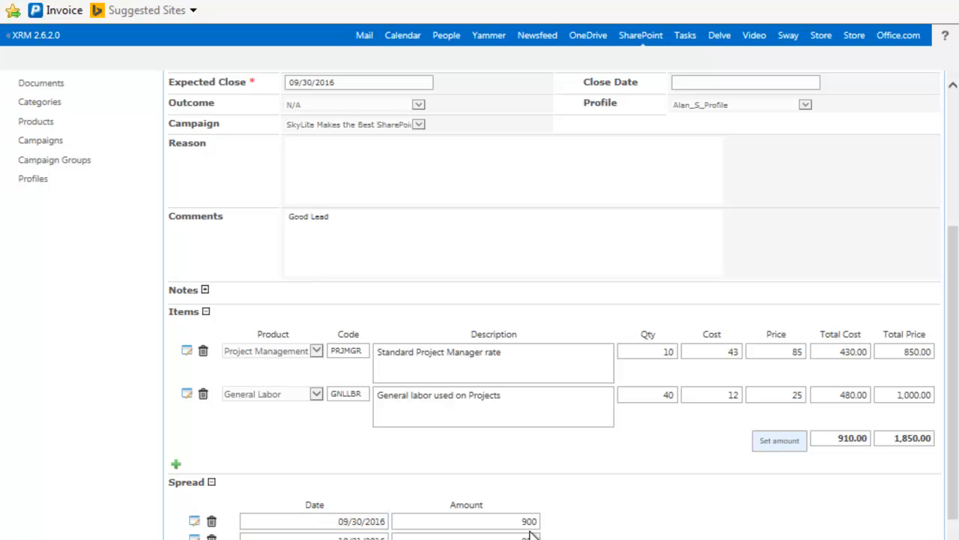
scroll(556, 531, "up", 2)
scroll(556, 530, "up", 1)
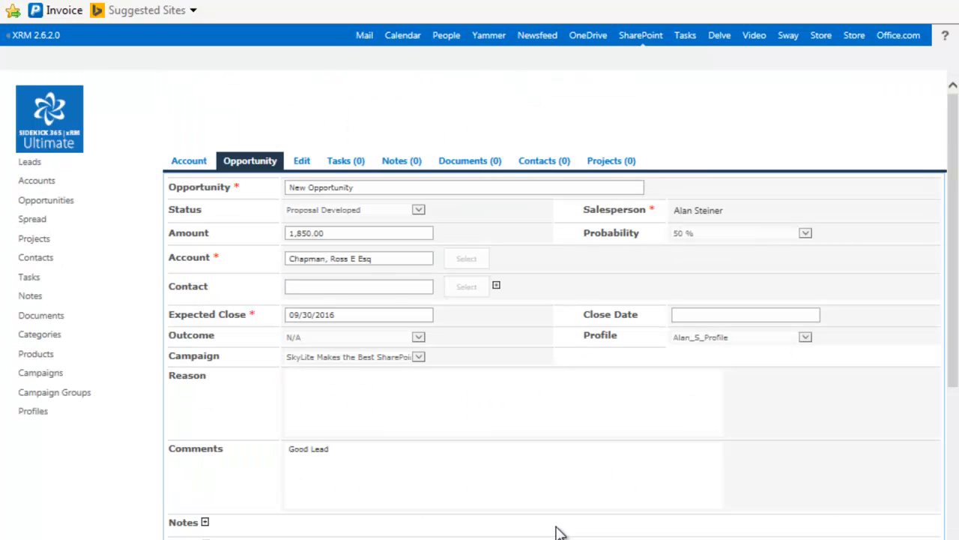
scroll(556, 531, "down", 4)
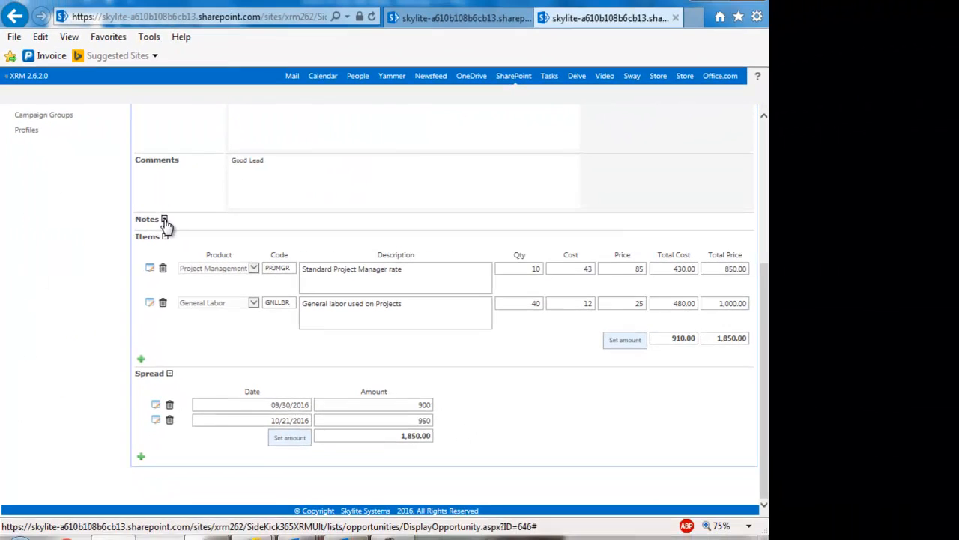
Add a To Do note titled 'call to follow up' with body 'lets close this deal' plus the contact's name
left_click(204, 214)
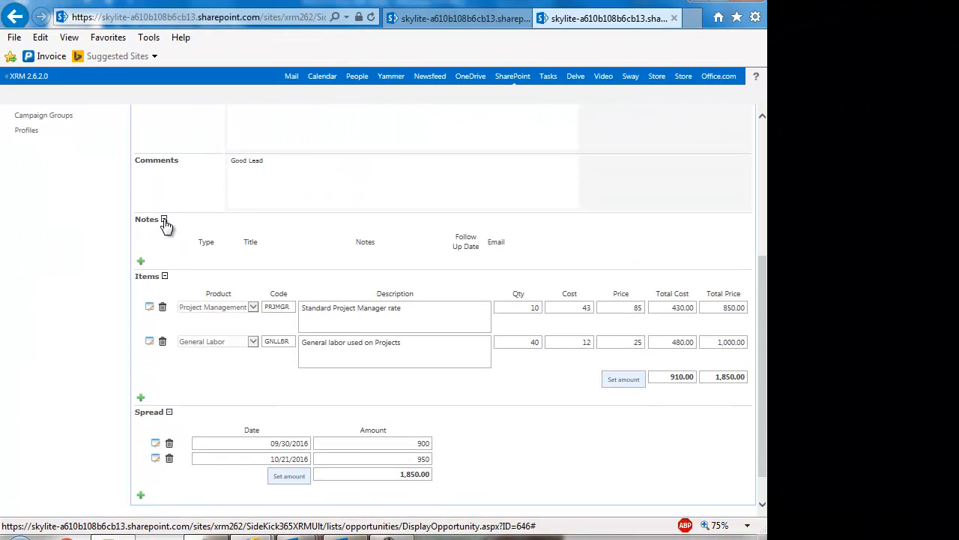
left_click(141, 261)
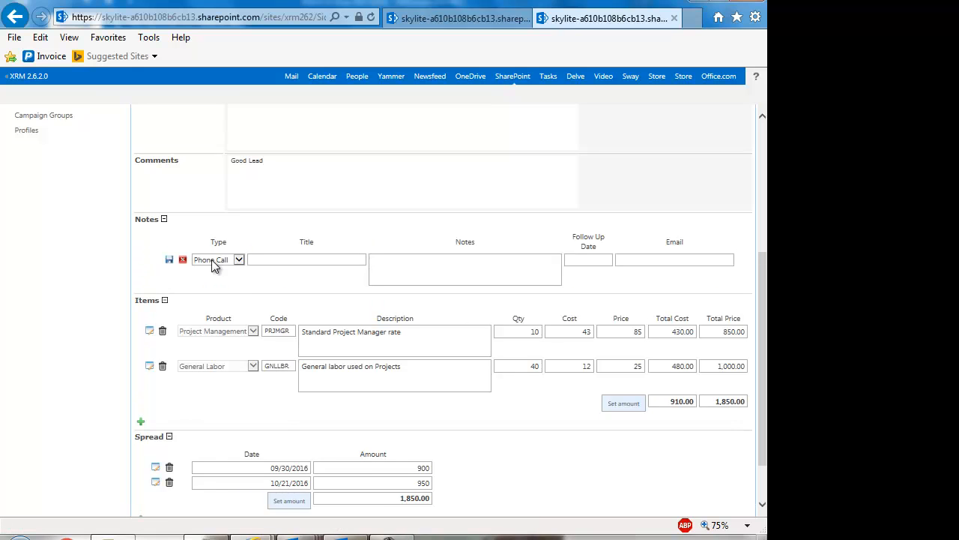
left_click(239, 260)
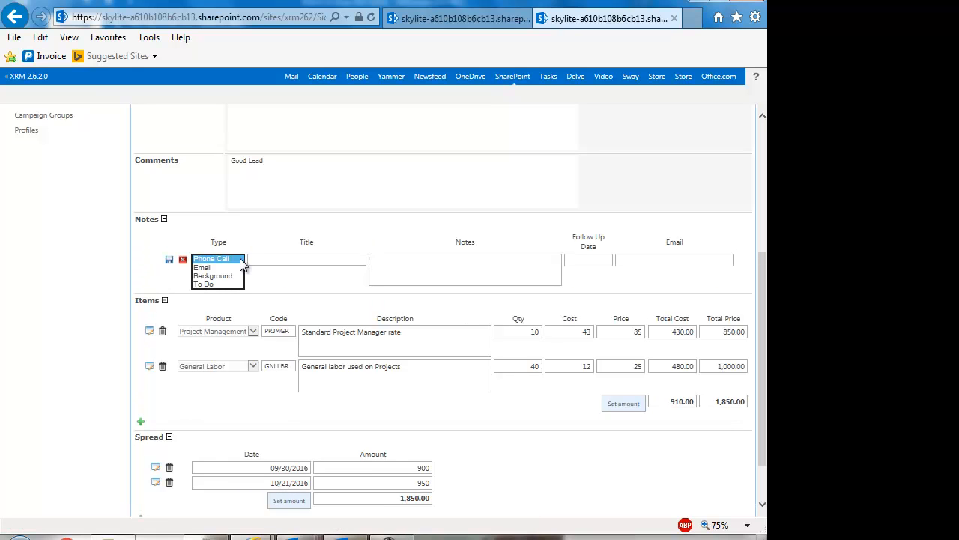
left_click(210, 284)
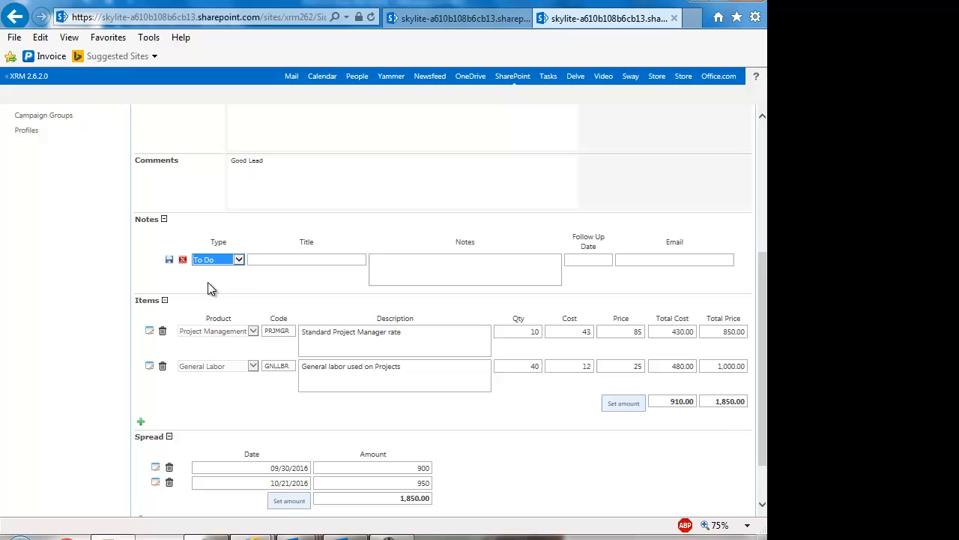
left_click(271, 261)
type("call to")
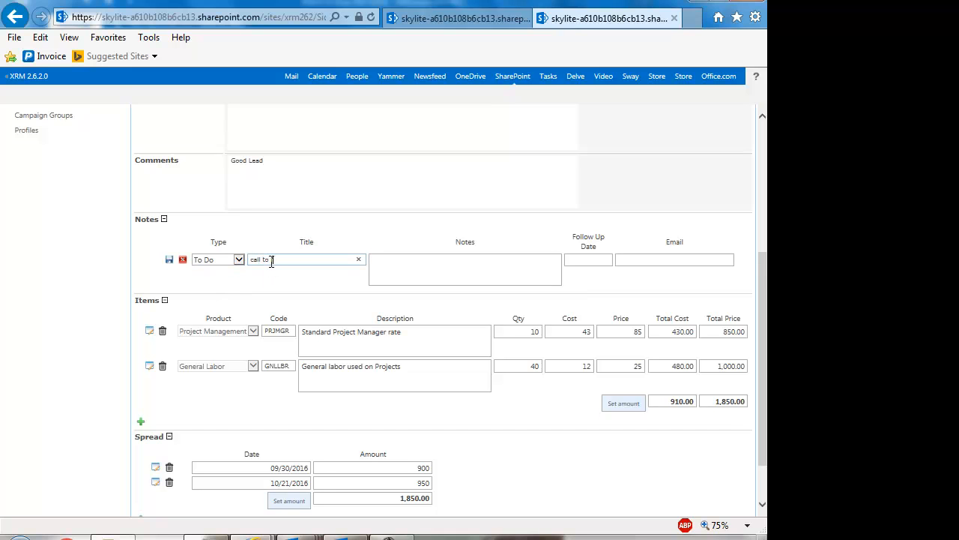
type(" sollow up")
left_click(394, 271)
left_click(413, 266)
type("lets close this deal -")
scroll(413, 267, "up", 5)
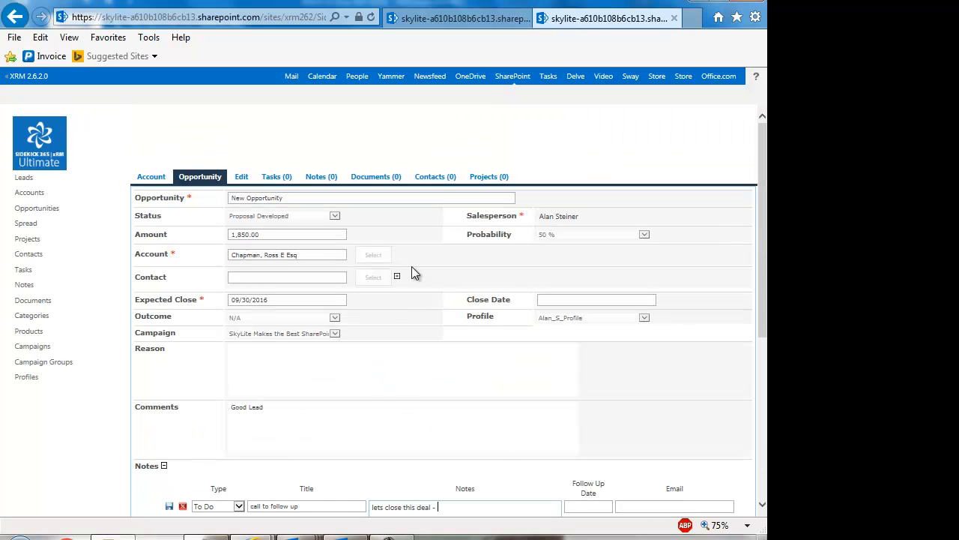
scroll(412, 266, "down", 3)
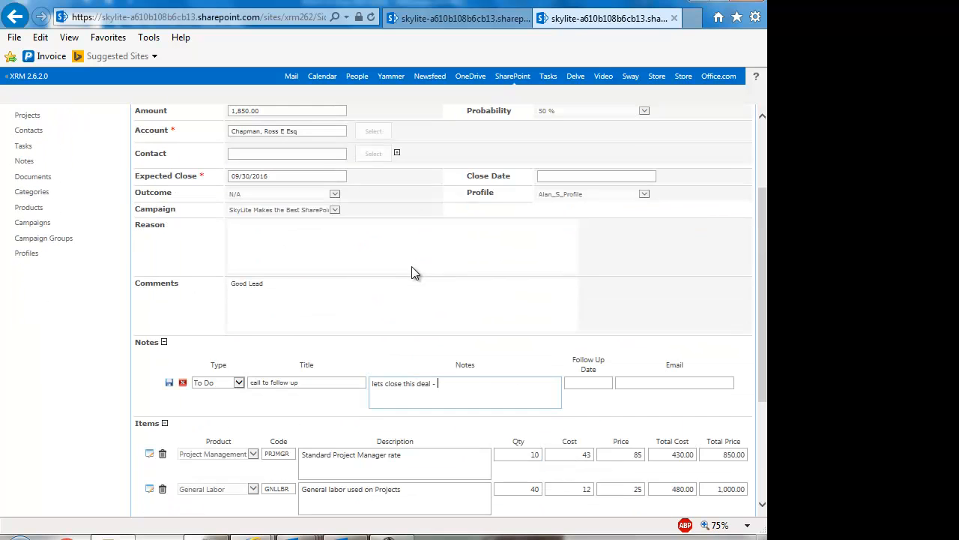
Set the To Do note's follow-up date to 08/26/2016 and save it
left_click(582, 385)
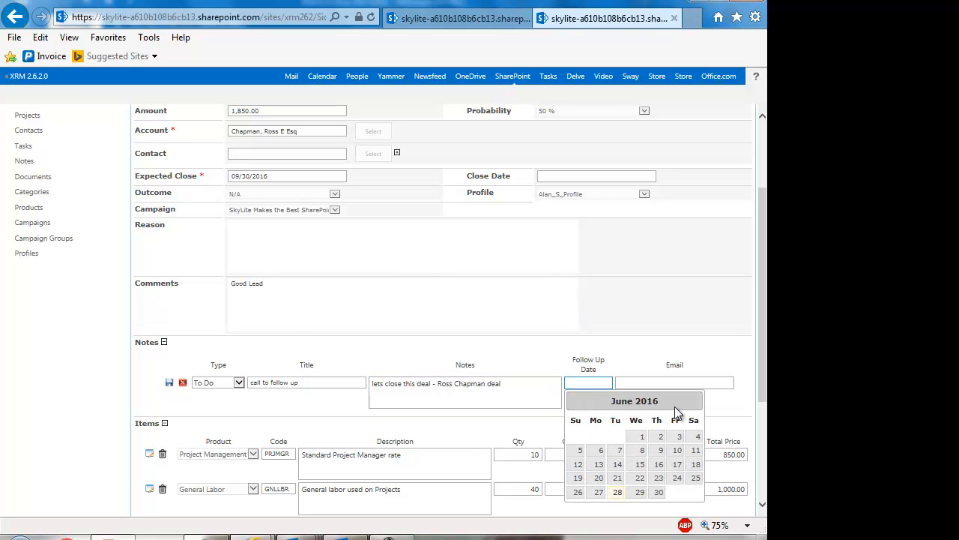
left_click(694, 402)
left_click(694, 402)
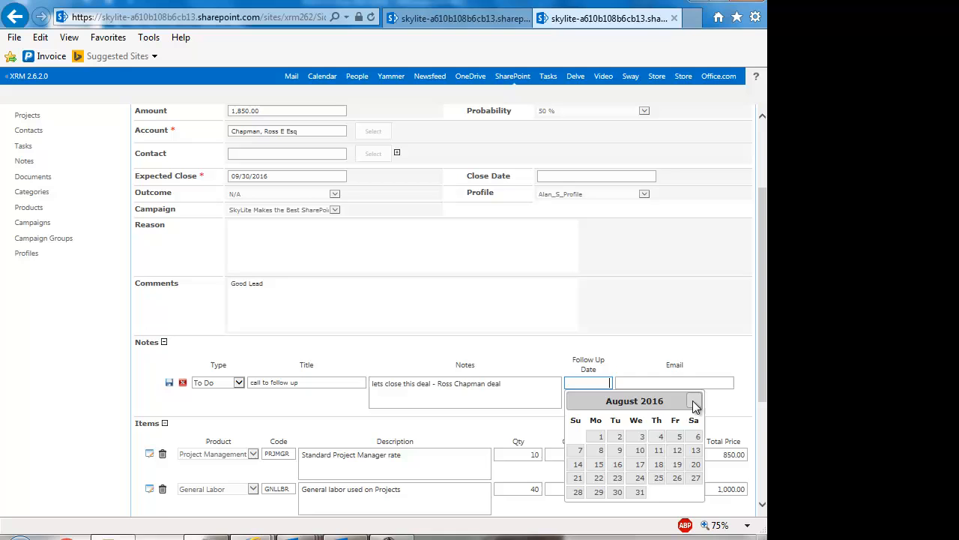
left_click(676, 480)
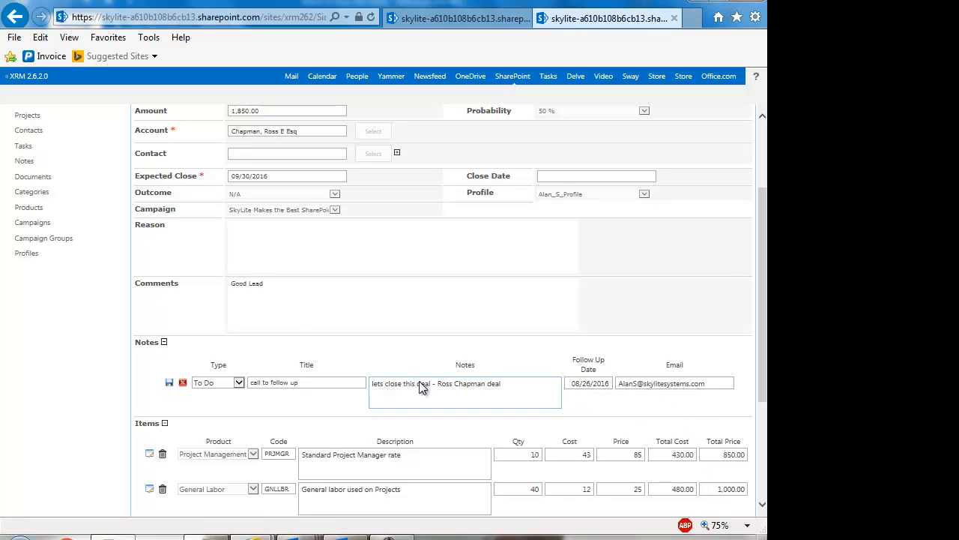
left_click(168, 383)
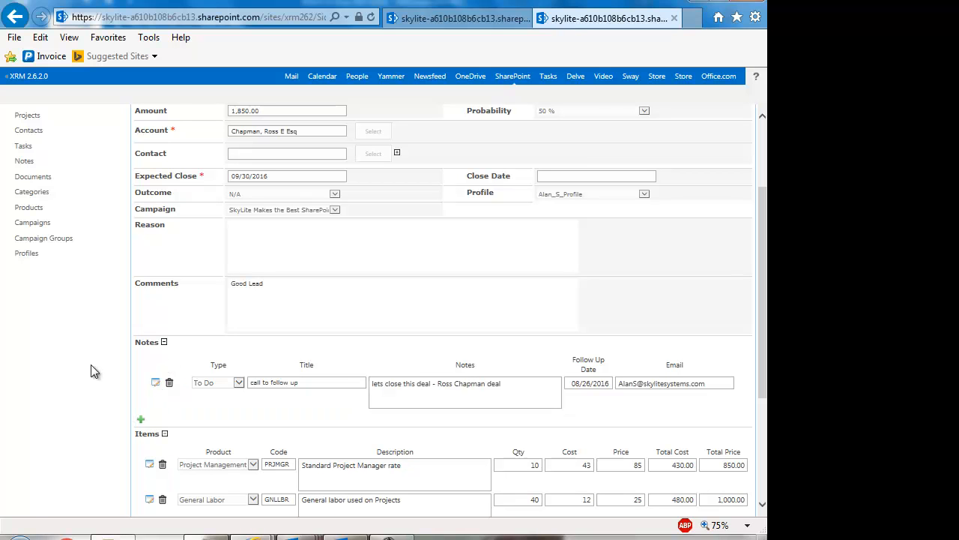
scroll(93, 371, "down", 3)
Open the opportunity's linked Ashland account and show its two notes, including the new To Do
scroll(93, 371, "up", 5)
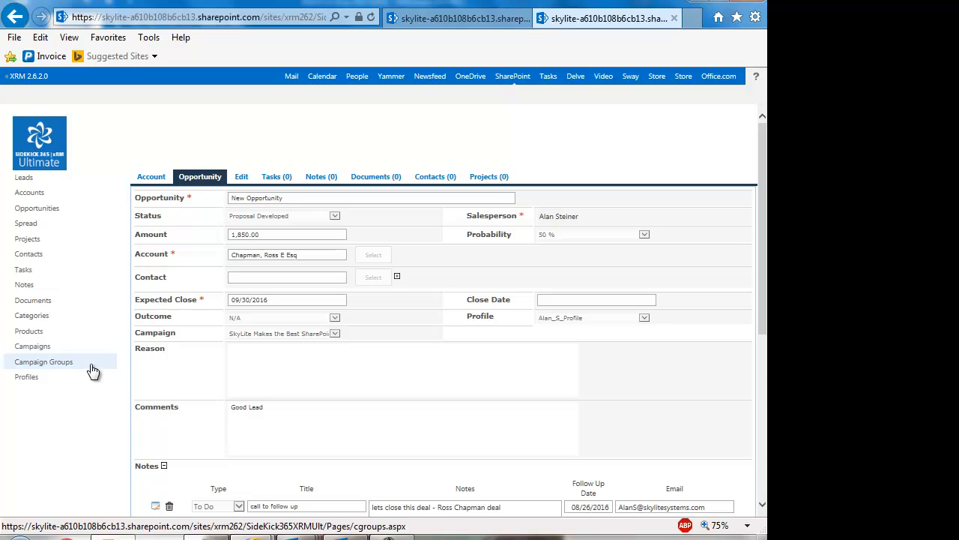
left_click(147, 182)
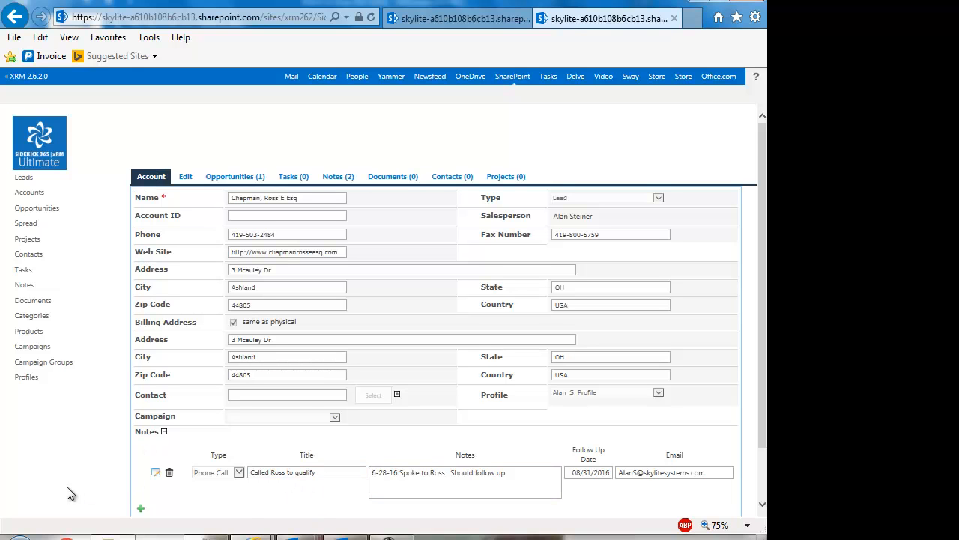
scroll(66, 486, "down", 2)
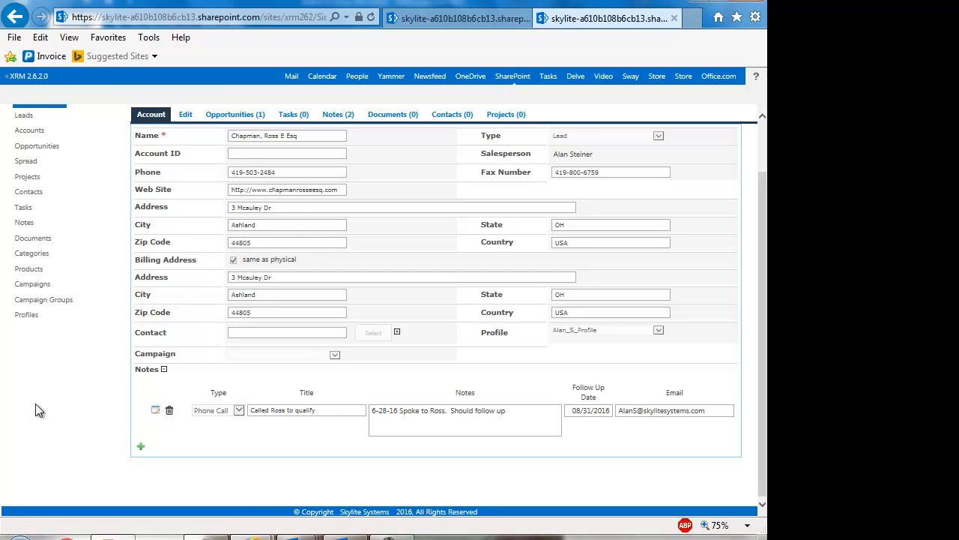
left_click(339, 116)
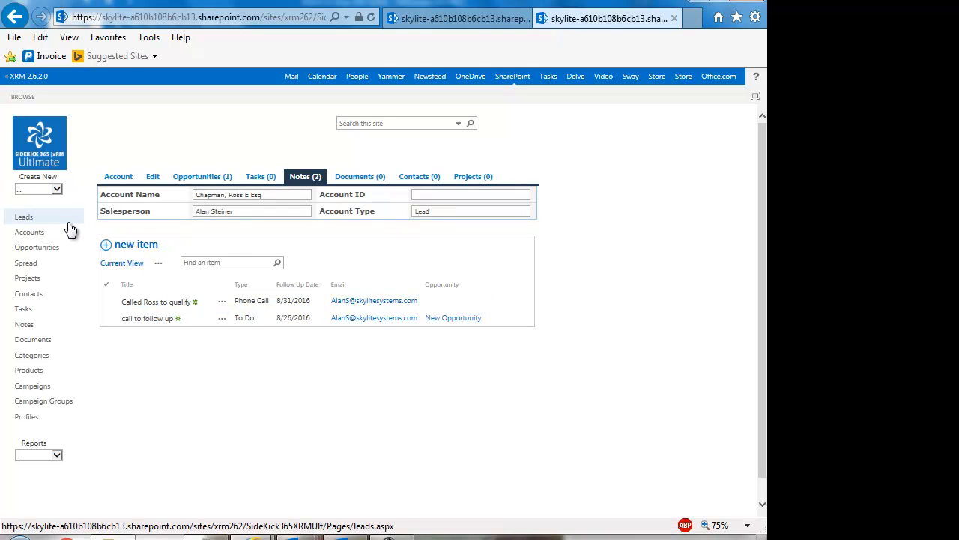
Open the Revenue Spread list and browse the month groups, including the $900.00 September 2016 entry
left_click(27, 264)
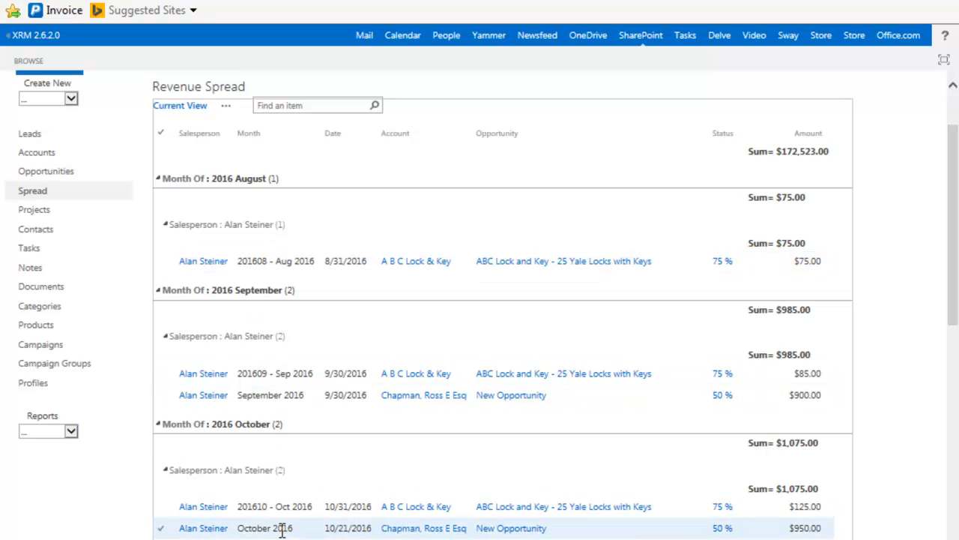
scroll(282, 528, "down", 1)
scroll(282, 529, "down", 3)
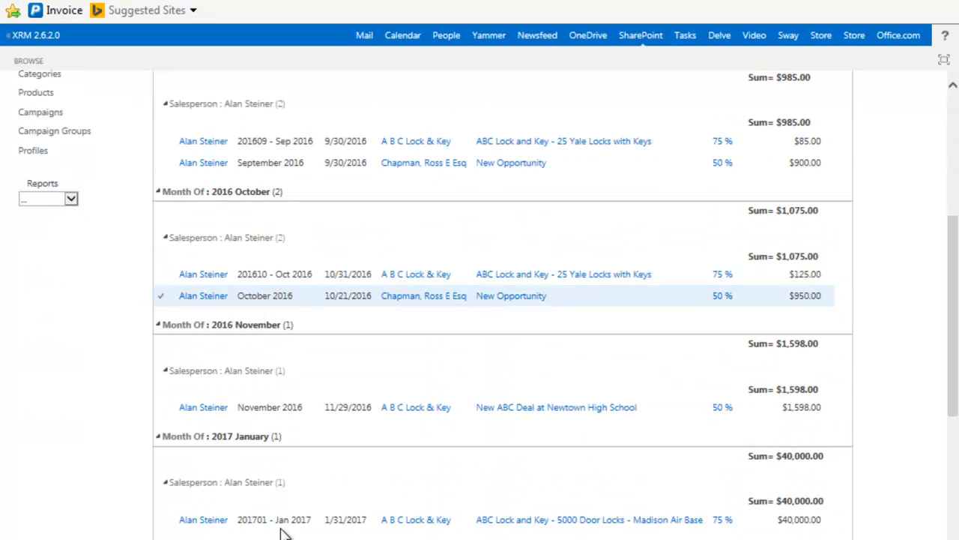
scroll(283, 532, "up", 1)
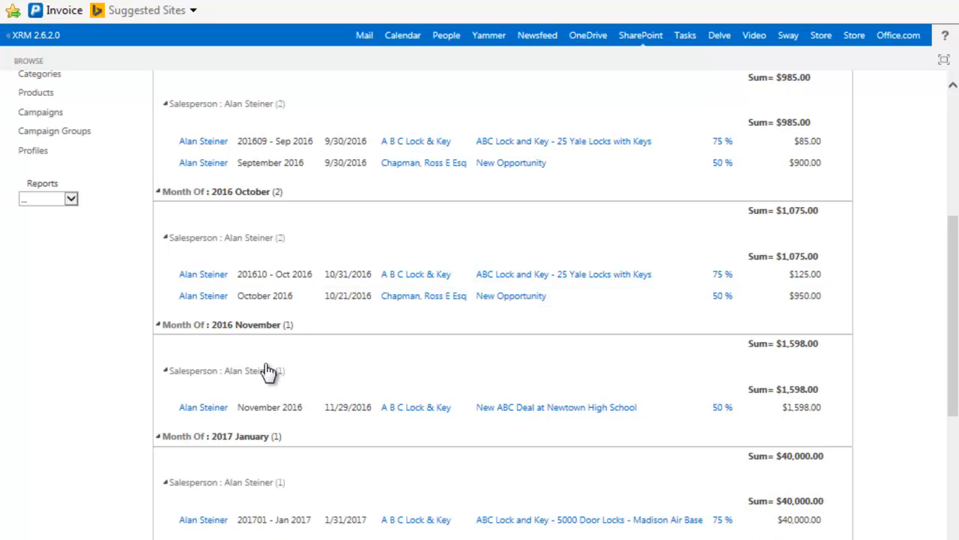
scroll(257, 378, "up", 4)
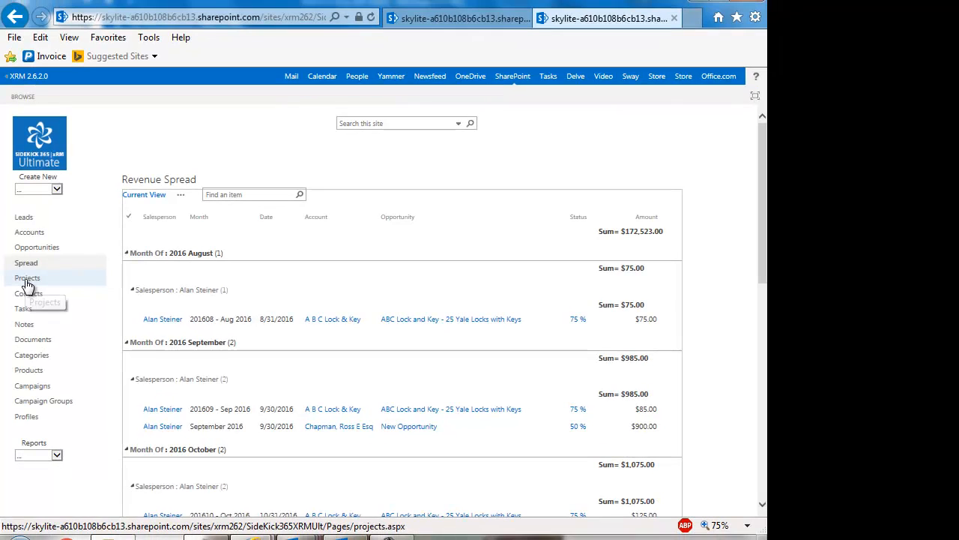
Open the ABC Lock and Key - Marina High School Re-key Project from the Projects list
left_click(27, 279)
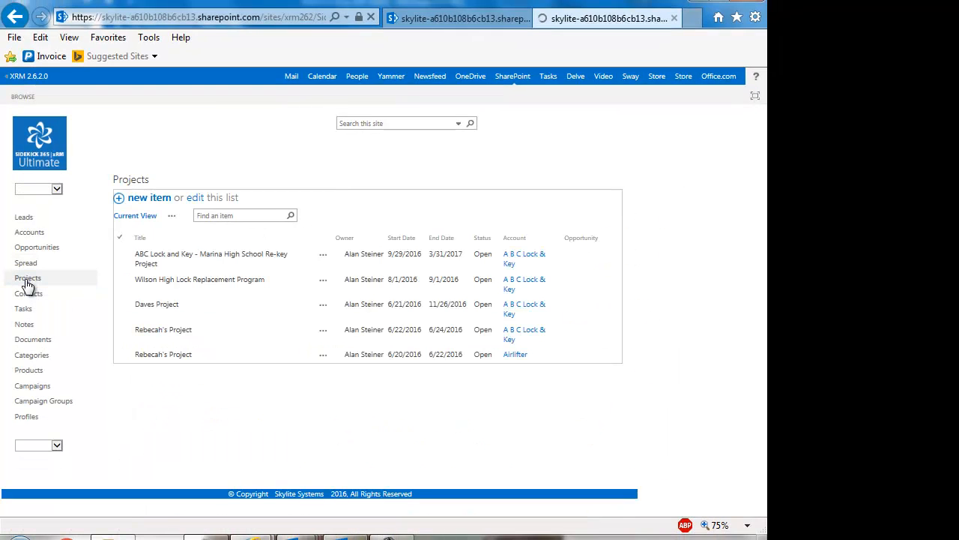
left_click(159, 256)
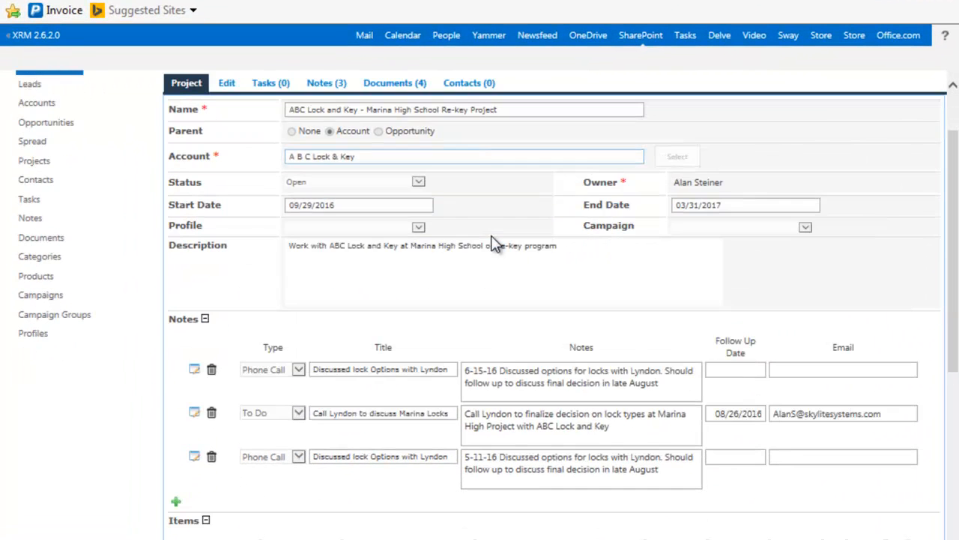
scroll(495, 246, "down", 2)
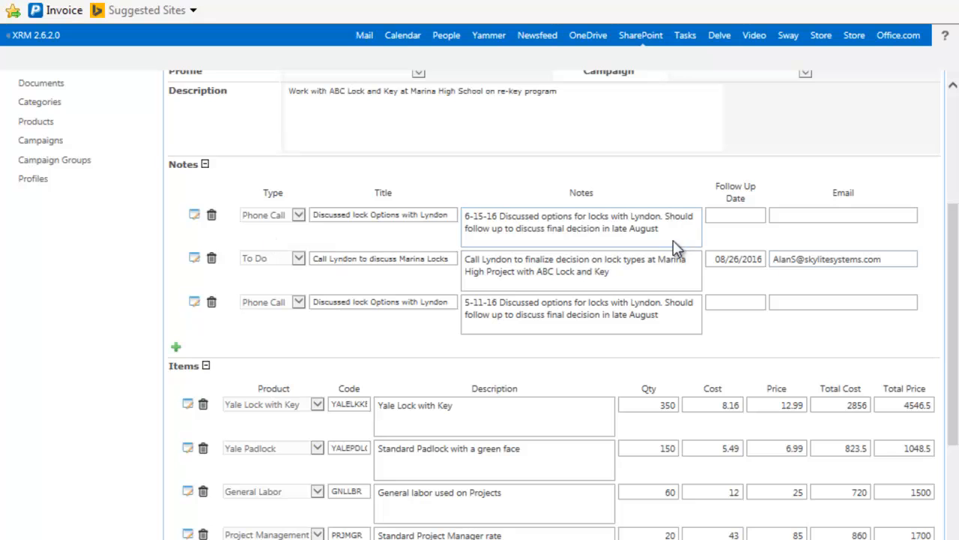
scroll(580, 274, "down", 1)
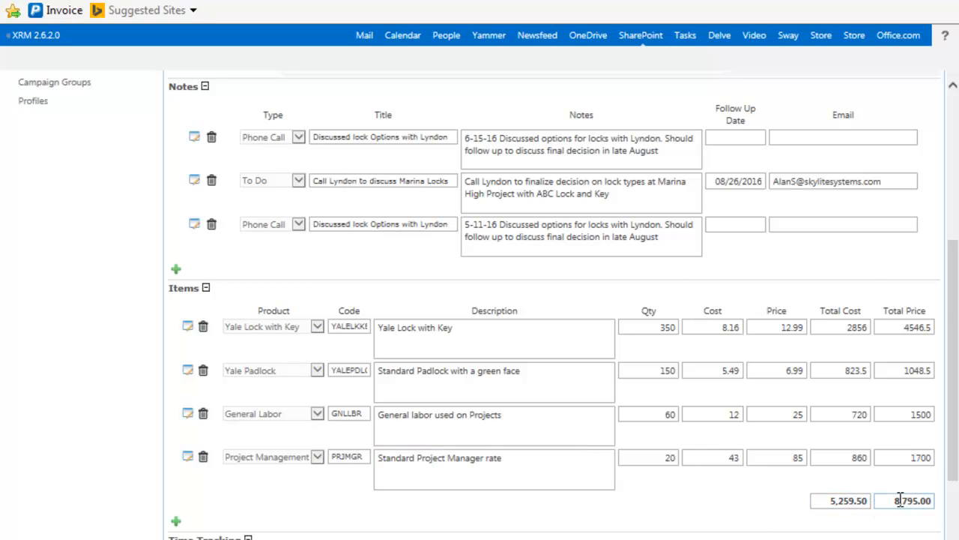
scroll(899, 501, "down", 2)
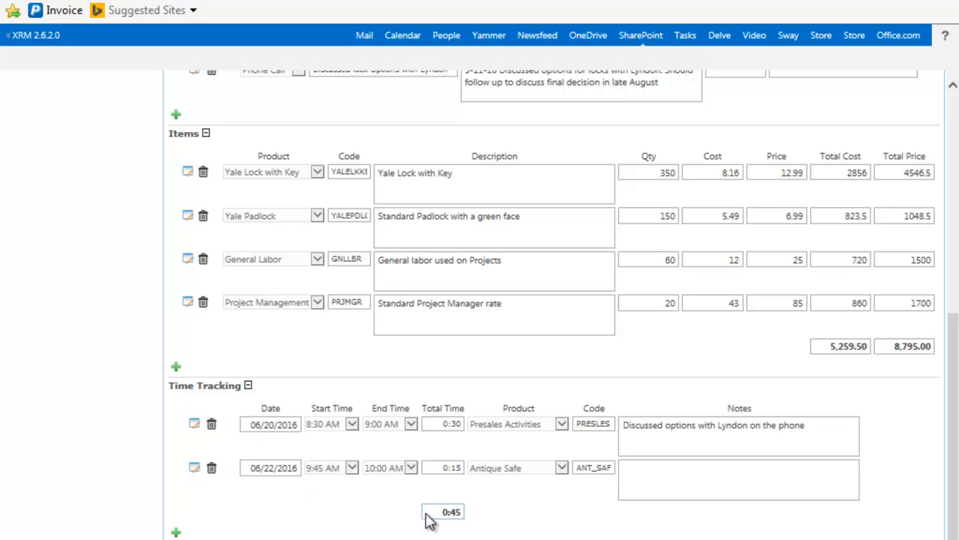
Add and save a 06/29/2016 time entry, 10:00–11:00 AM, product Presales Activities
left_click(175, 533)
left_click(268, 510)
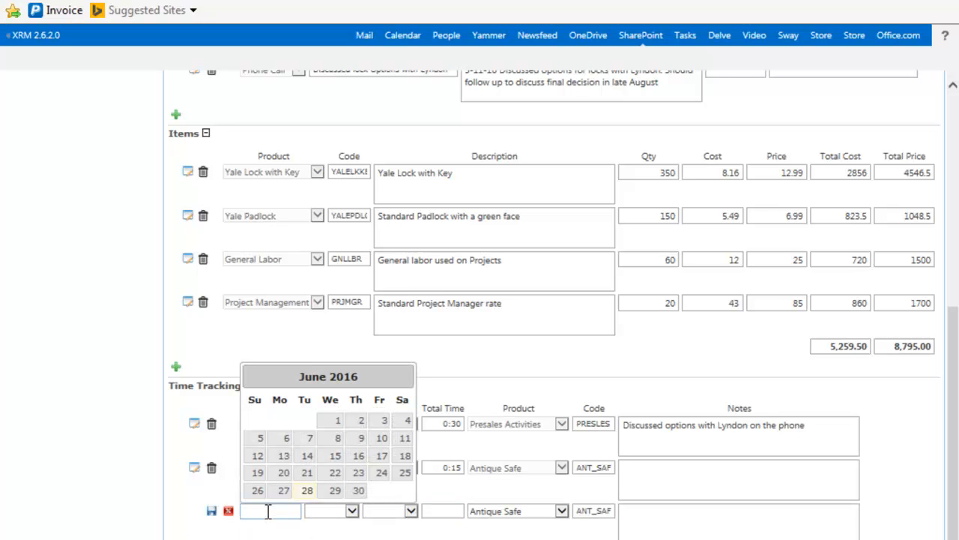
left_click(335, 490)
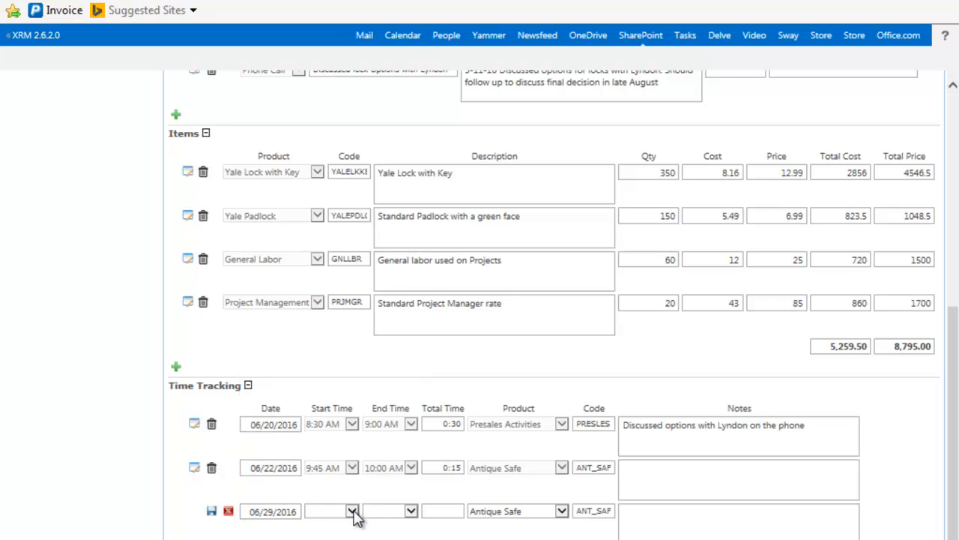
left_click(351, 511)
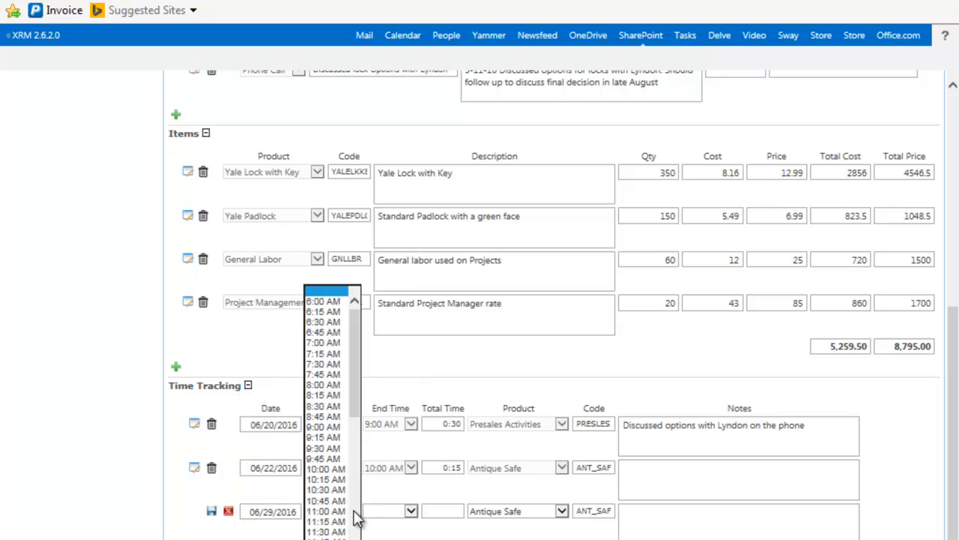
left_click(321, 471)
left_click(411, 513)
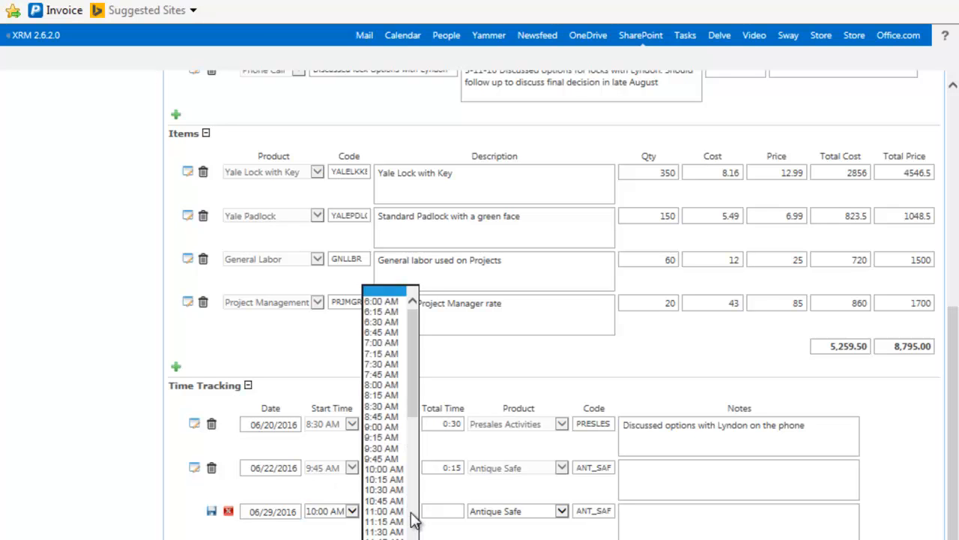
left_click(390, 511)
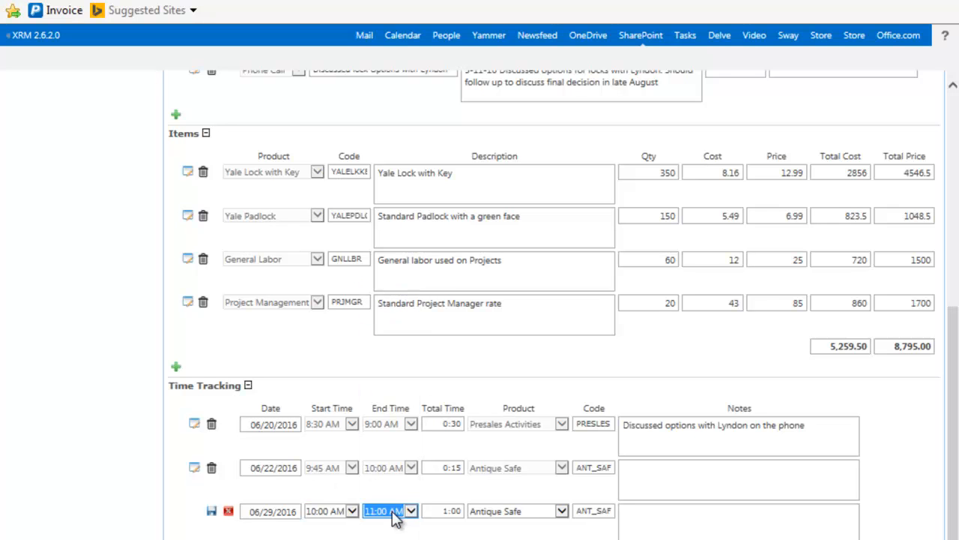
left_click(561, 512)
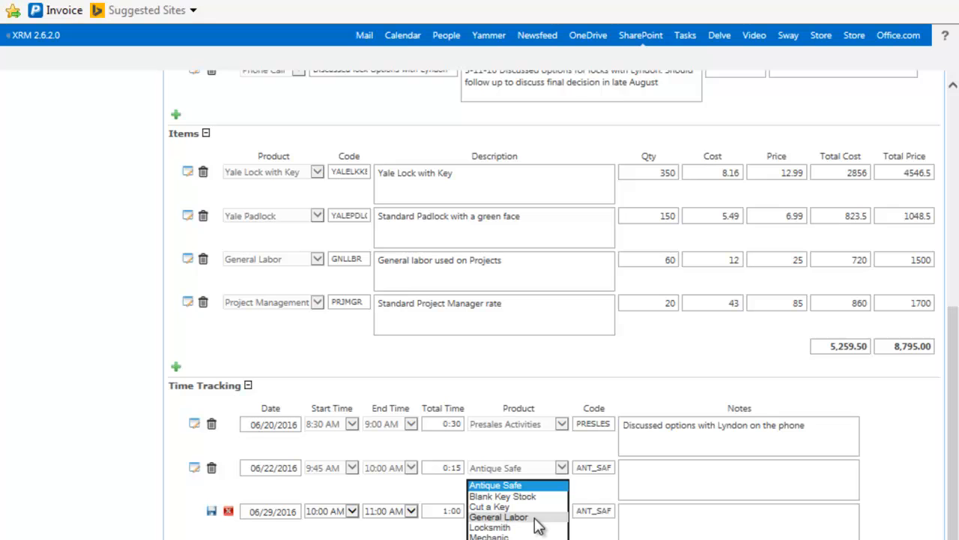
left_click(525, 539)
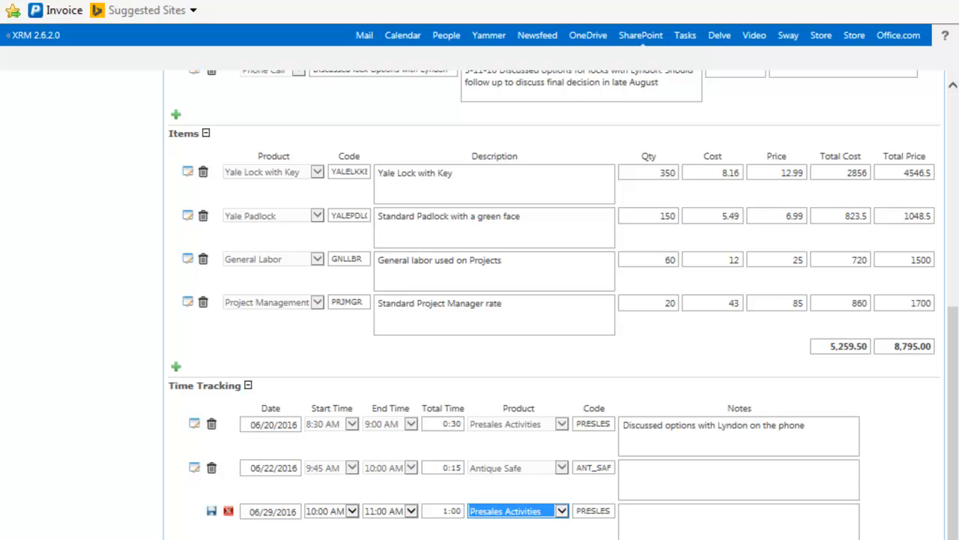
left_click(212, 511)
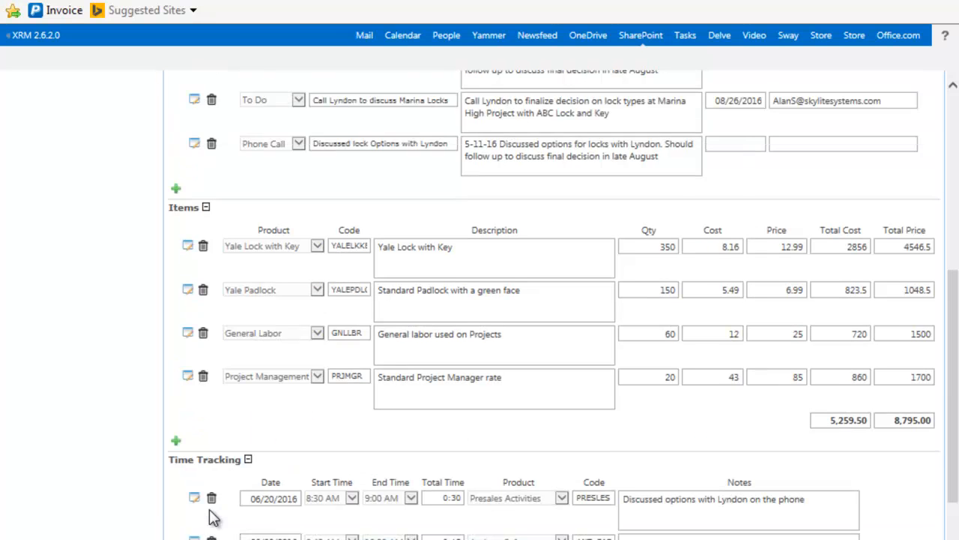
Change the 06/22/2016 time entry's product to Presales Activities and save it
scroll(133, 527, "down", 1)
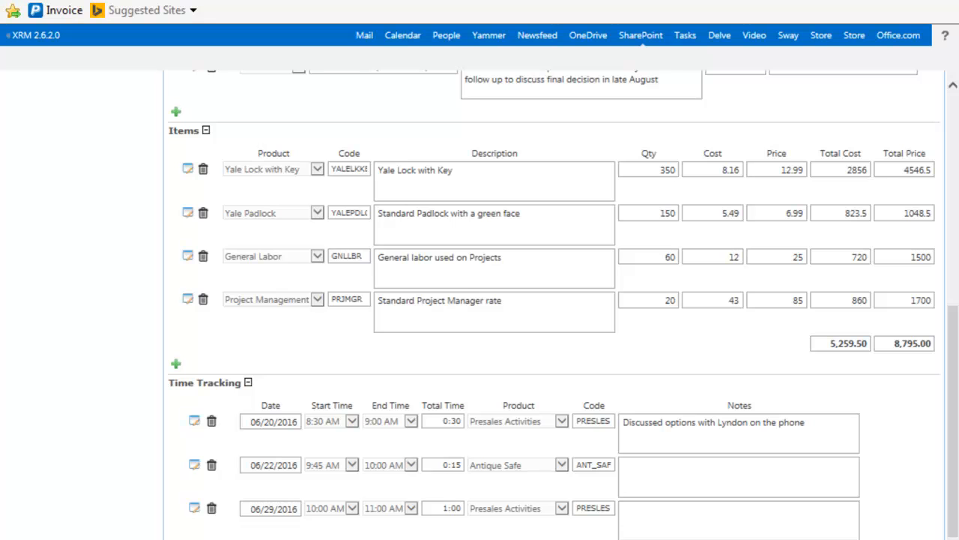
left_click(193, 469)
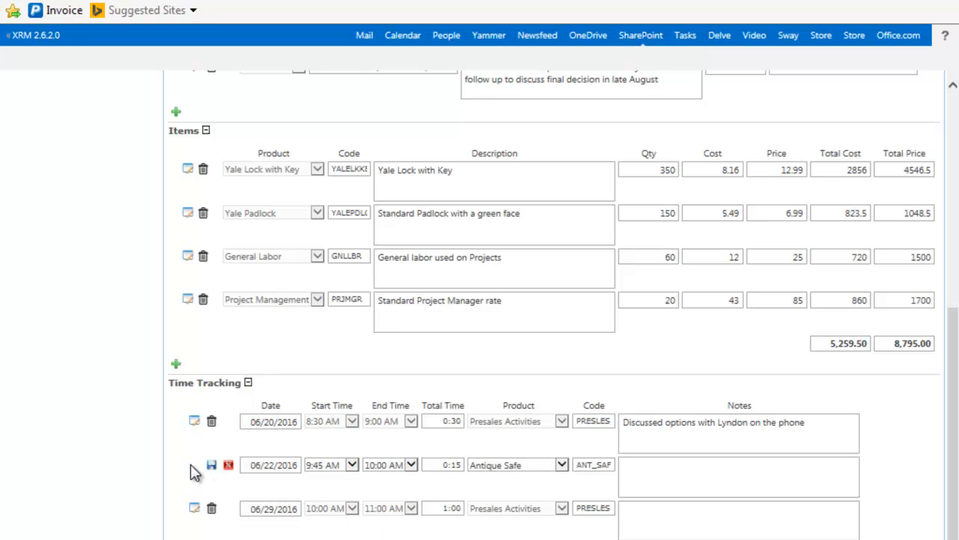
left_click(561, 466)
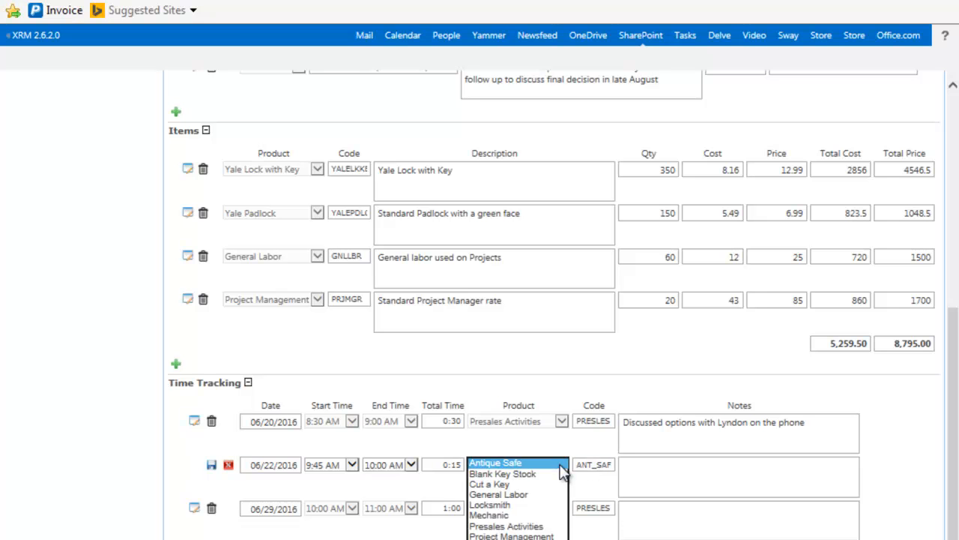
left_click(525, 527)
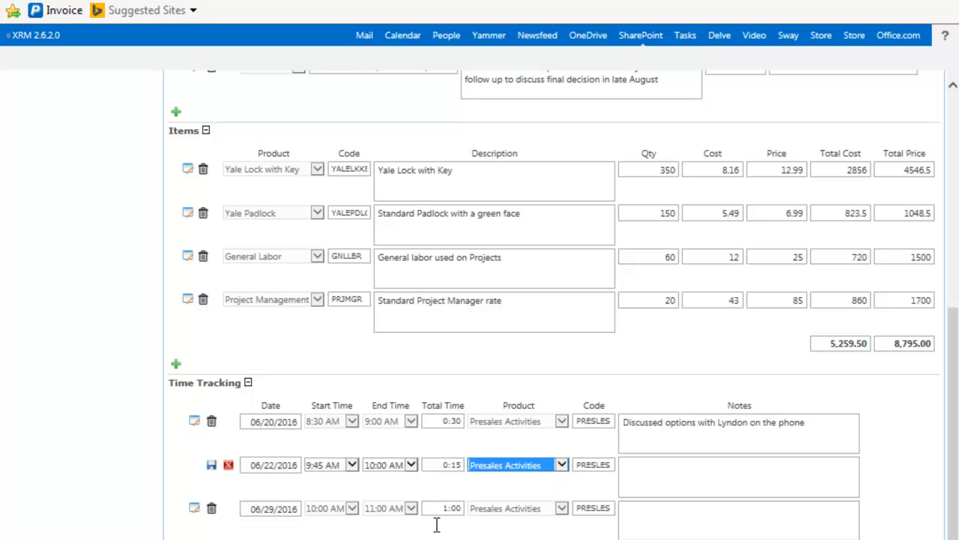
left_click(211, 467)
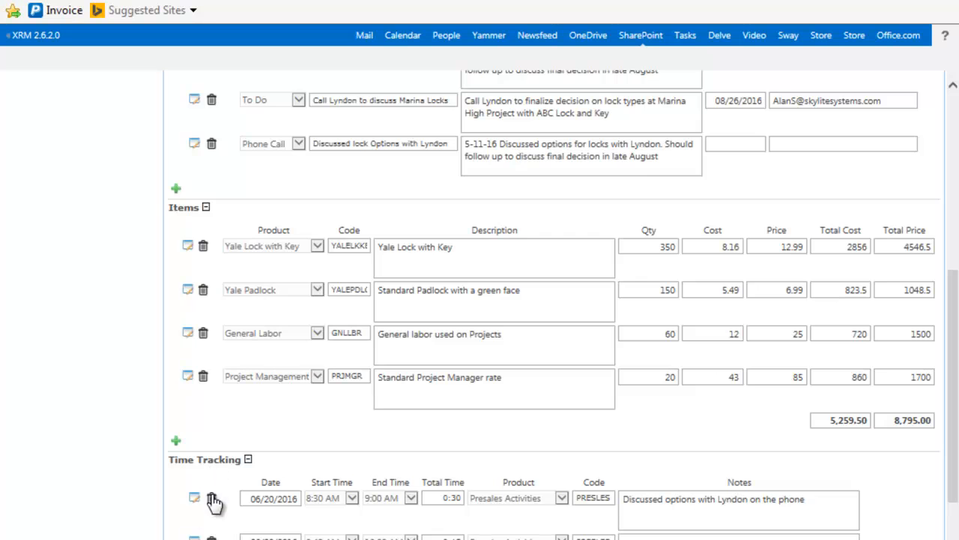
Review the updated time entries and the 06/22 entry's notes
scroll(94, 490, "down", 1)
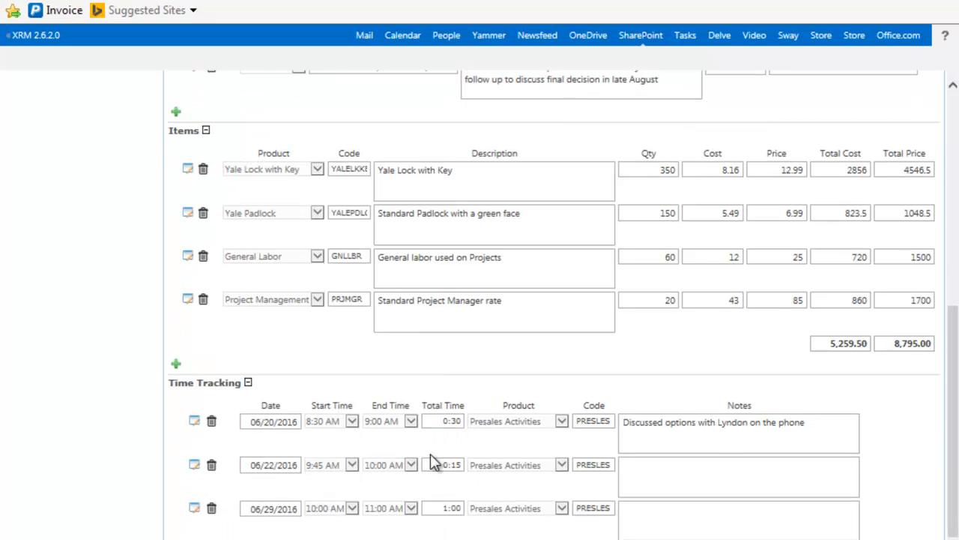
left_click(718, 487)
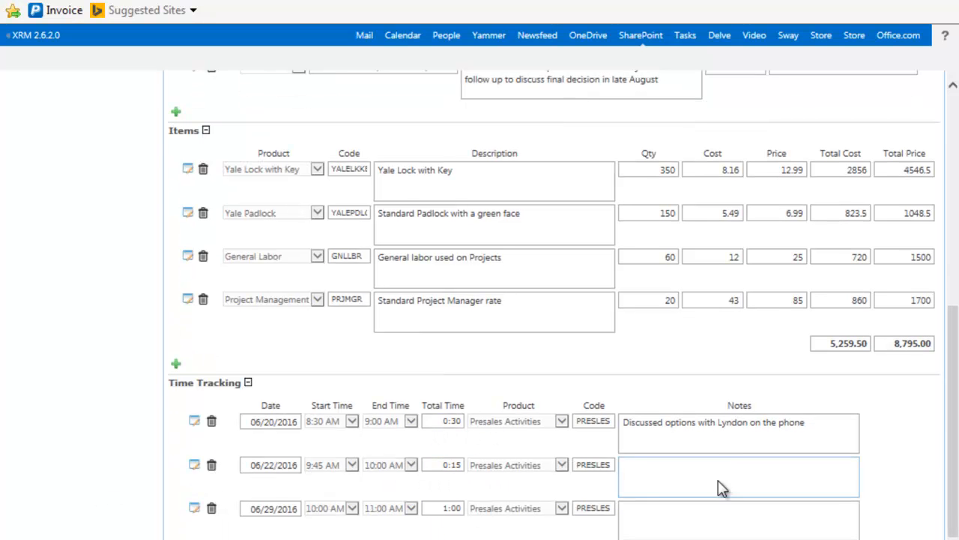
scroll(339, 492, "up", 5)
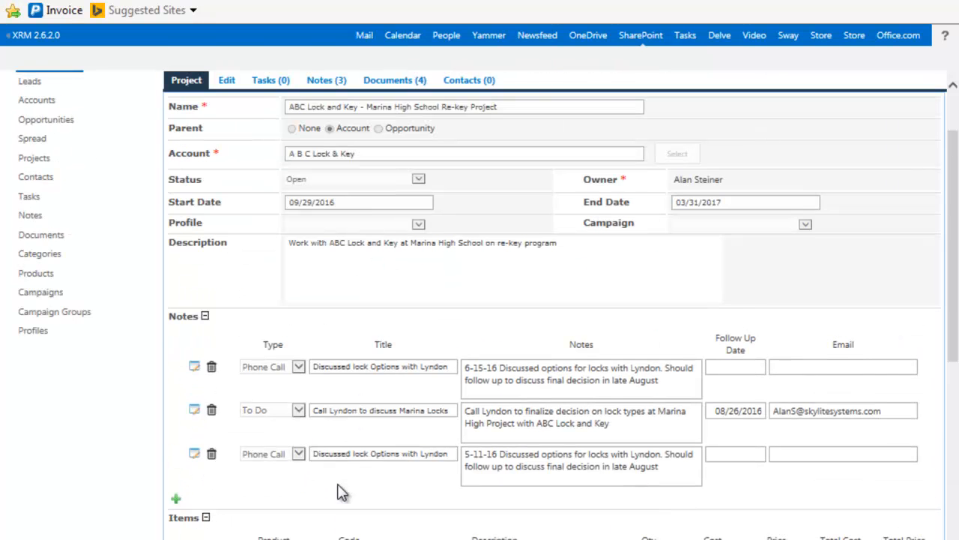
scroll(338, 491, "down", 5)
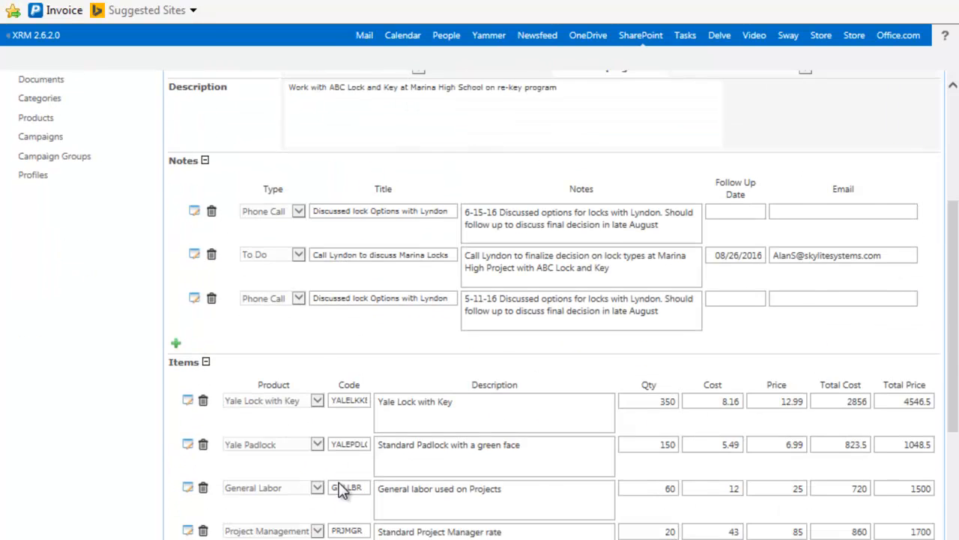
scroll(339, 488, "up", 5)
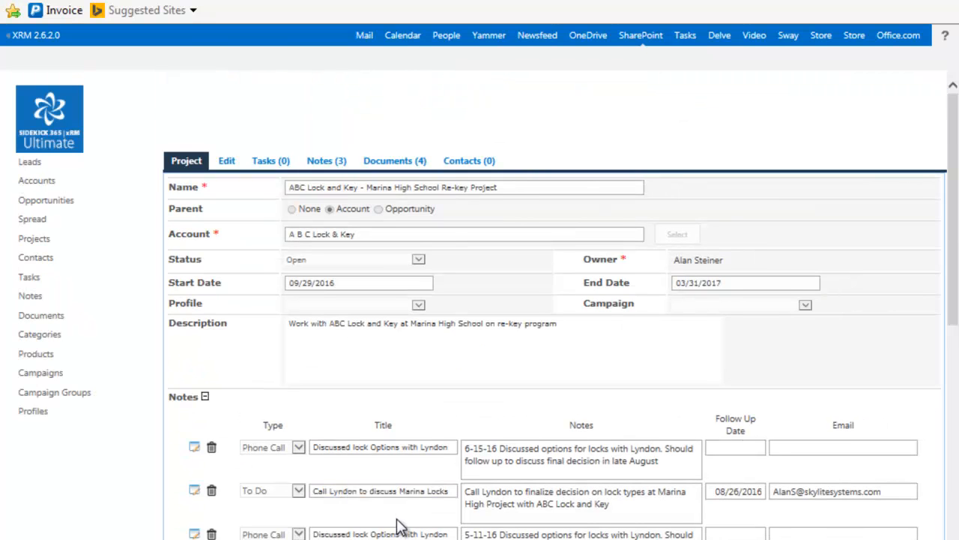
mouse_move(477, 538)
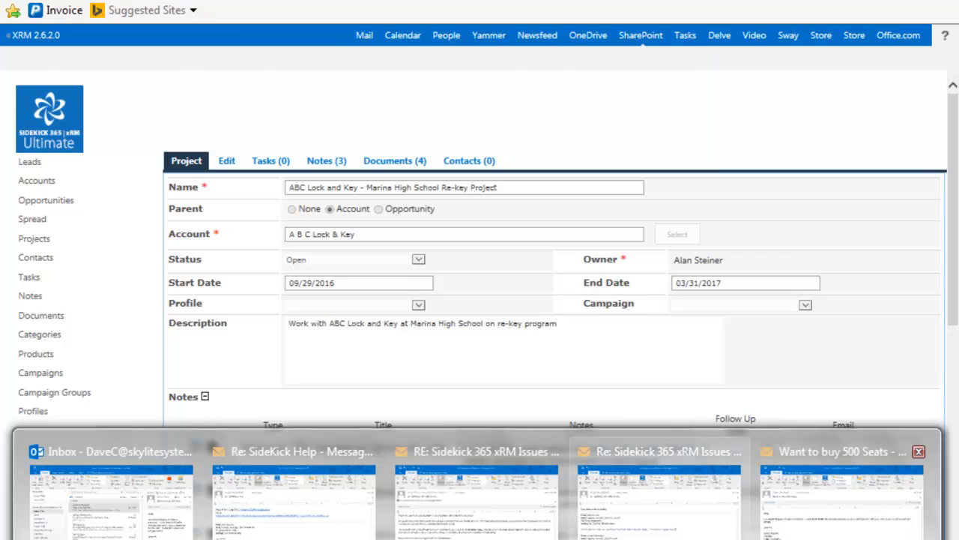
Bring up the 'Want to buy 500 Seats' email, cancelling a New Account form opened along the way
left_click(841, 495)
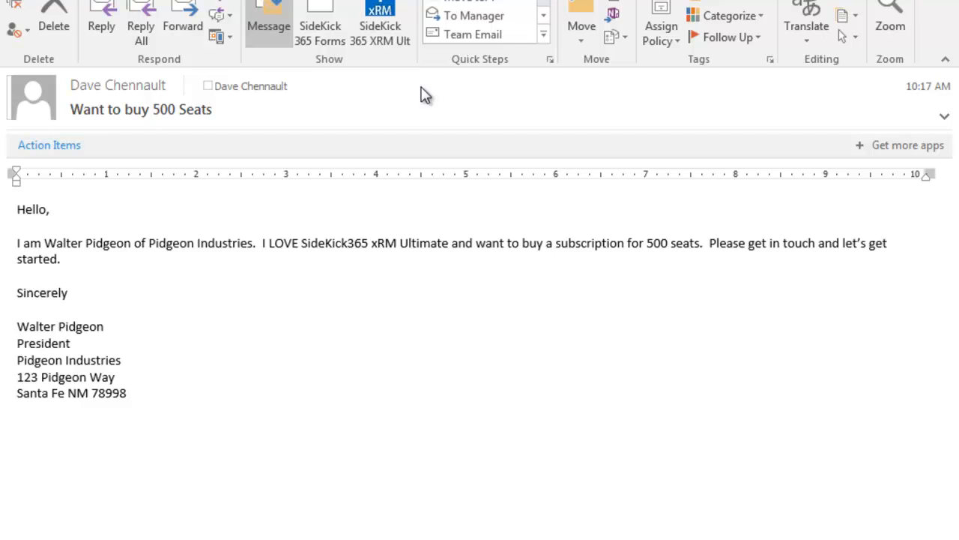
left_click(378, 11)
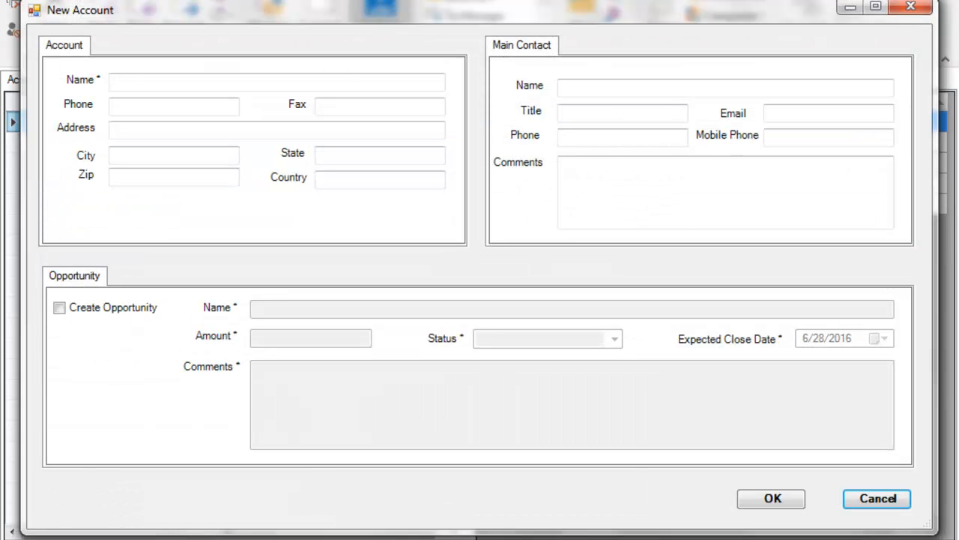
left_click(127, 82)
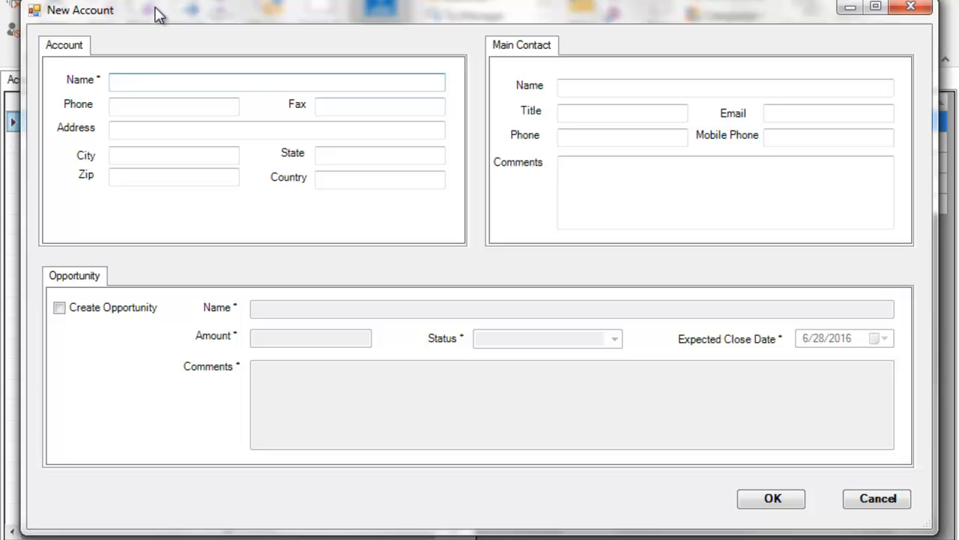
left_click(873, 499)
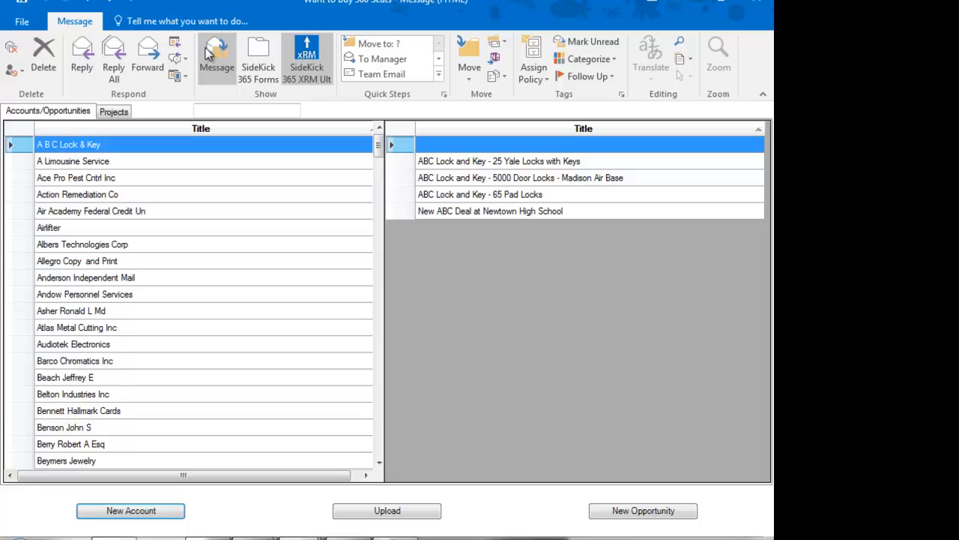
left_click(263, 9)
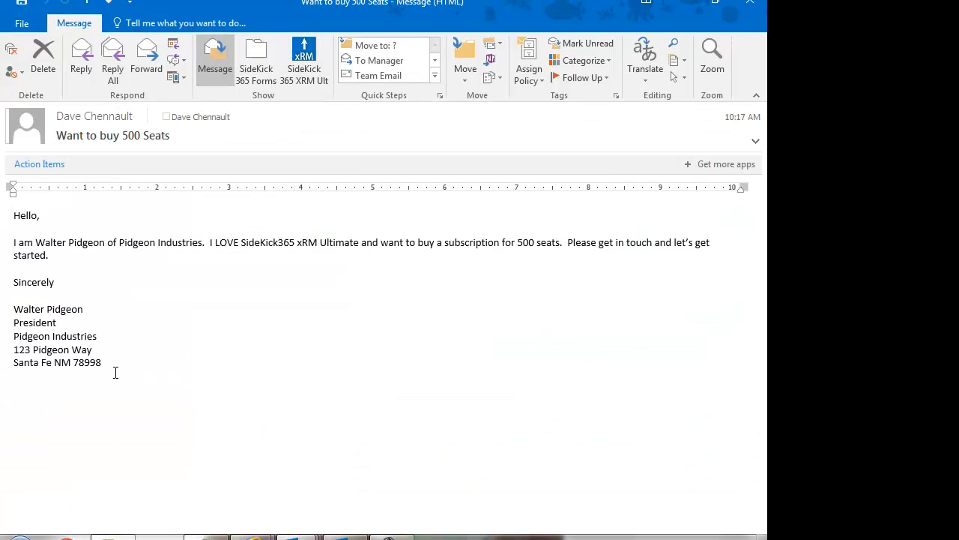
Copy the email's signature and address block into Notepad, replacing the old line
mouse_move(109, 362)
left_mouse_down()
mouse_move(15, 324)
mouse_move(21, 315)
left_mouse_up()
key("ctrl+c")
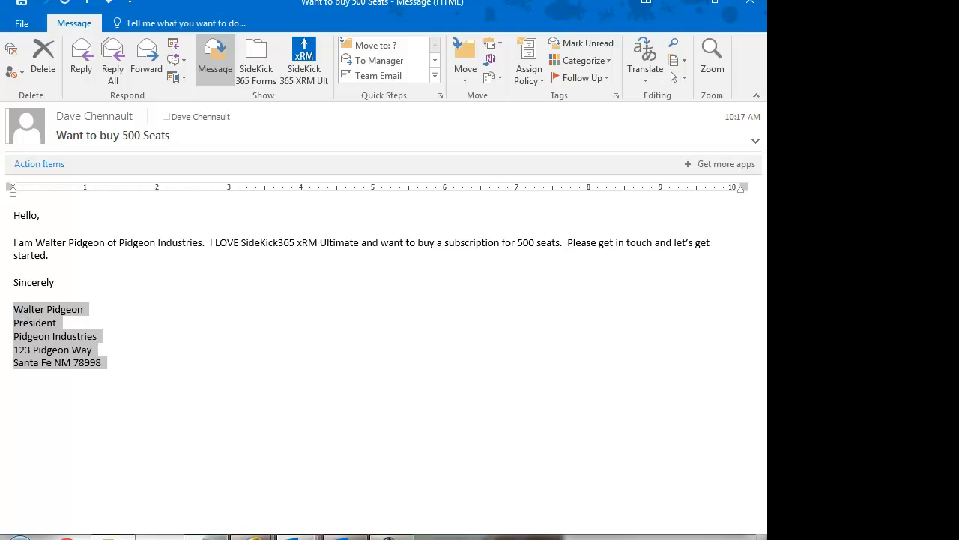
key("alt+Tab")
left_click_drag(479, 80, 0, 83)
key("ctrl+v")
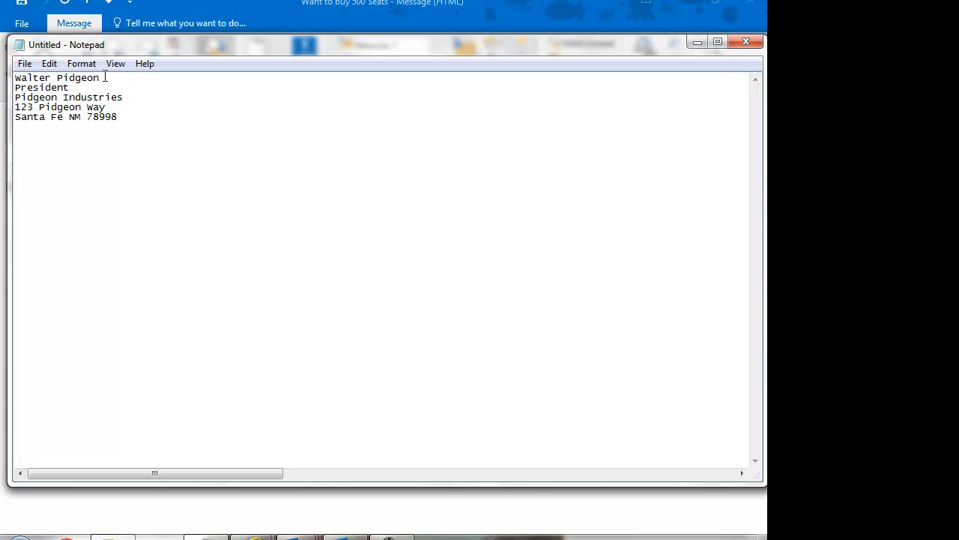
Select the company name Pidgeon Industries and show the SideKick xRM accounts lists in Outlook
left_click_drag(102, 78, 55, 78)
left_click_drag(125, 99, 6, 97)
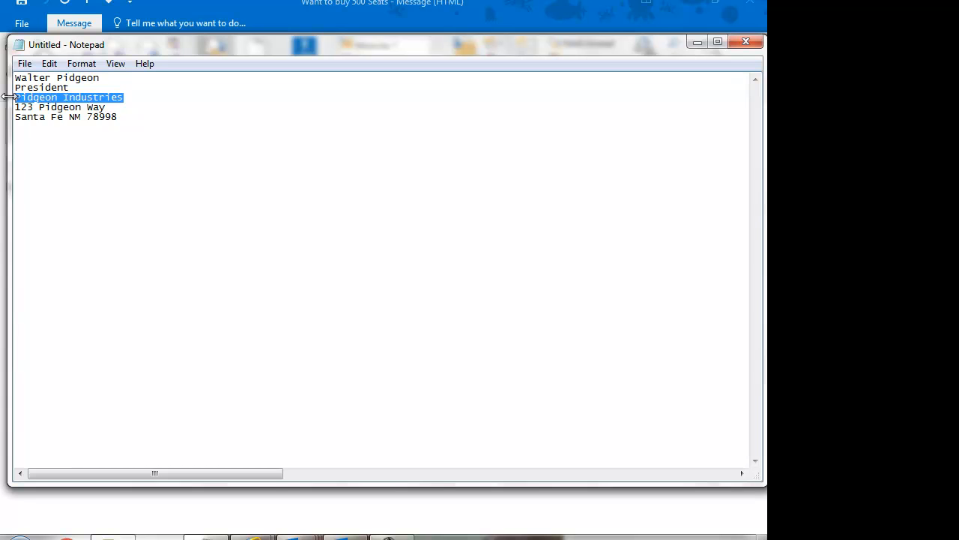
mouse_move(518, 529)
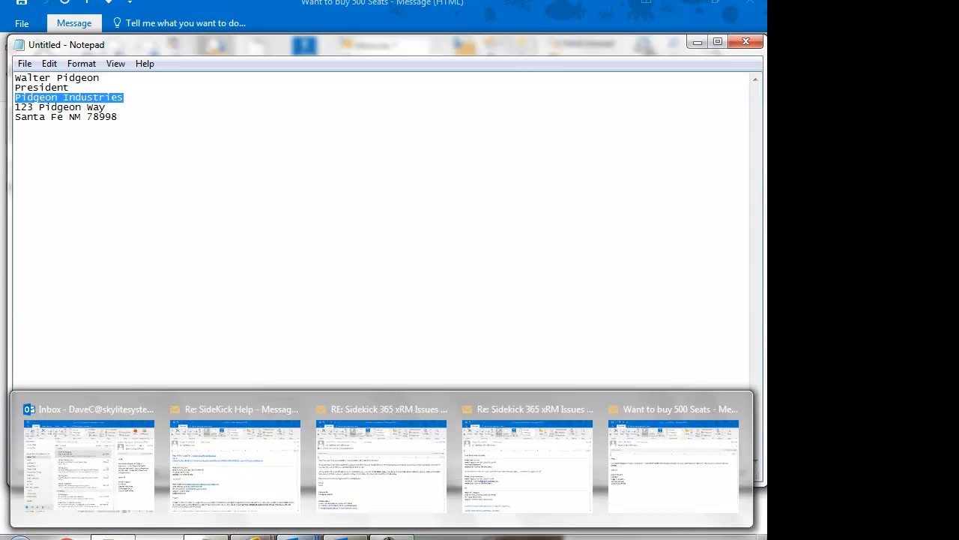
left_click(666, 489)
left_click(303, 60)
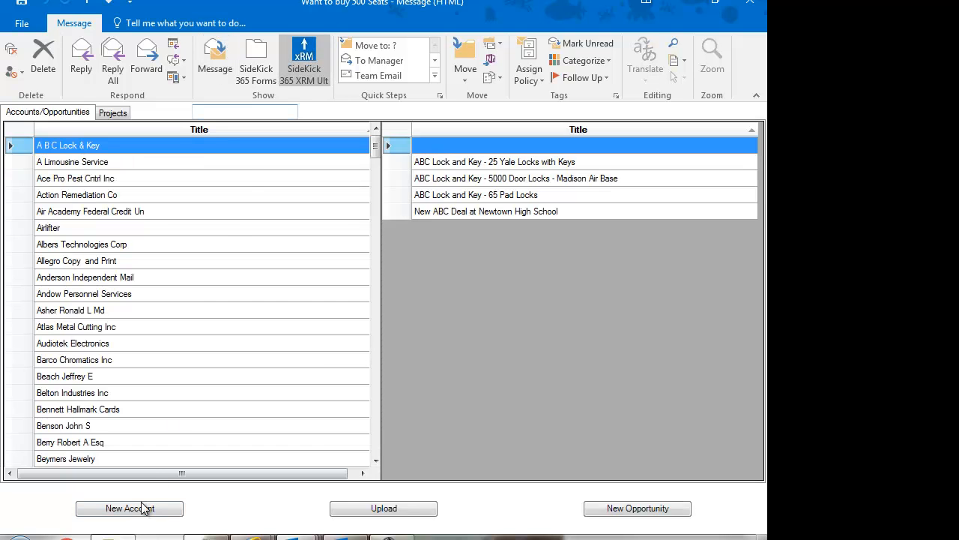
Start a new account named Pidgeon Industries, pasting the copied company name
left_click(137, 511)
left_click(96, 113)
type("Pigeon Industries")
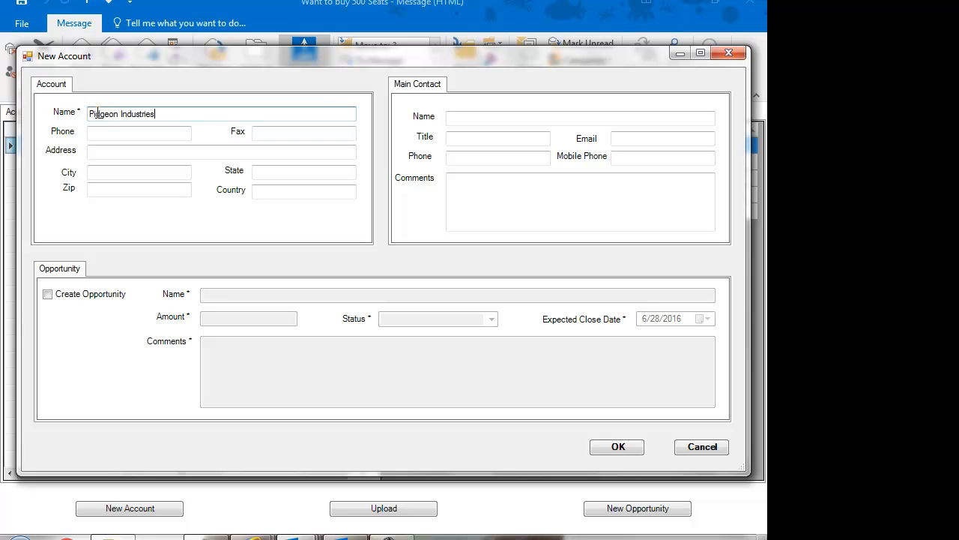
left_click(101, 150)
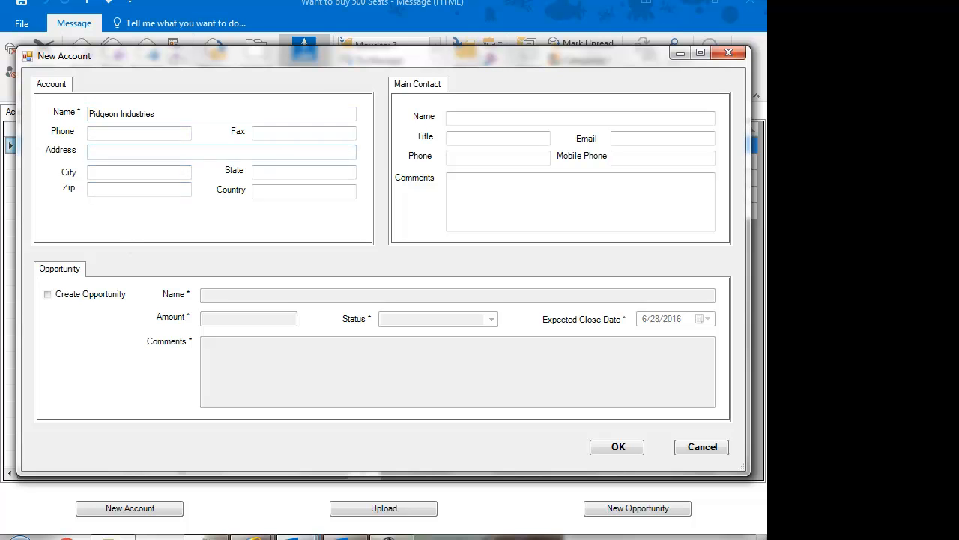
Fill in the account's street address from Notepad, plus its city and state
key("alt+Tab")
left_click_drag(107, 109, 6, 110)
key("ctrl+c")
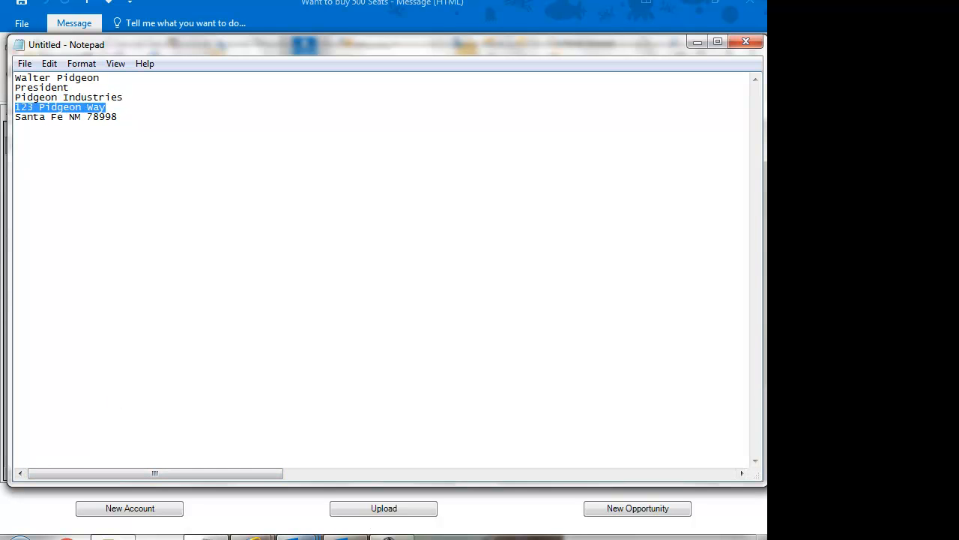
mouse_move(297, 536)
left_click(668, 490)
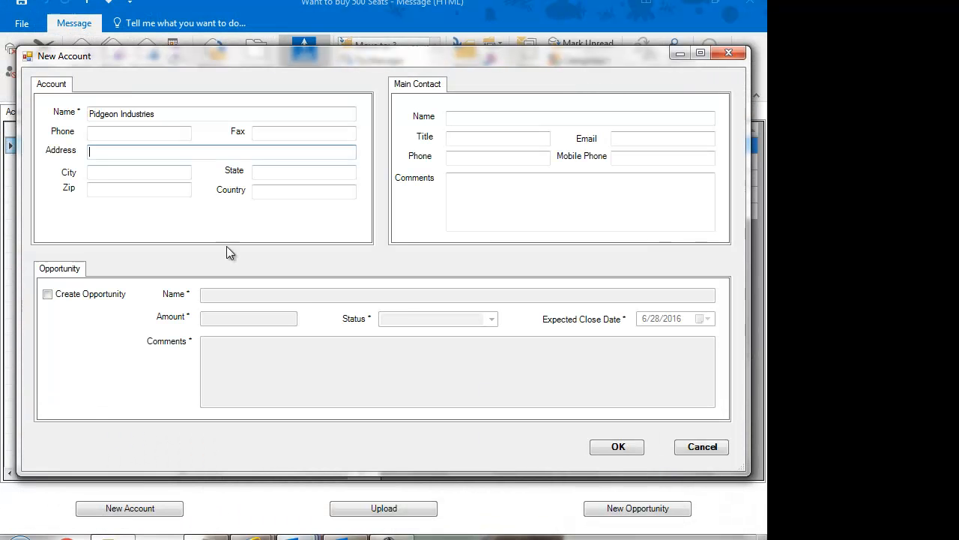
left_click(122, 157)
key("ctrl+v")
left_click(108, 172)
type("Santa")
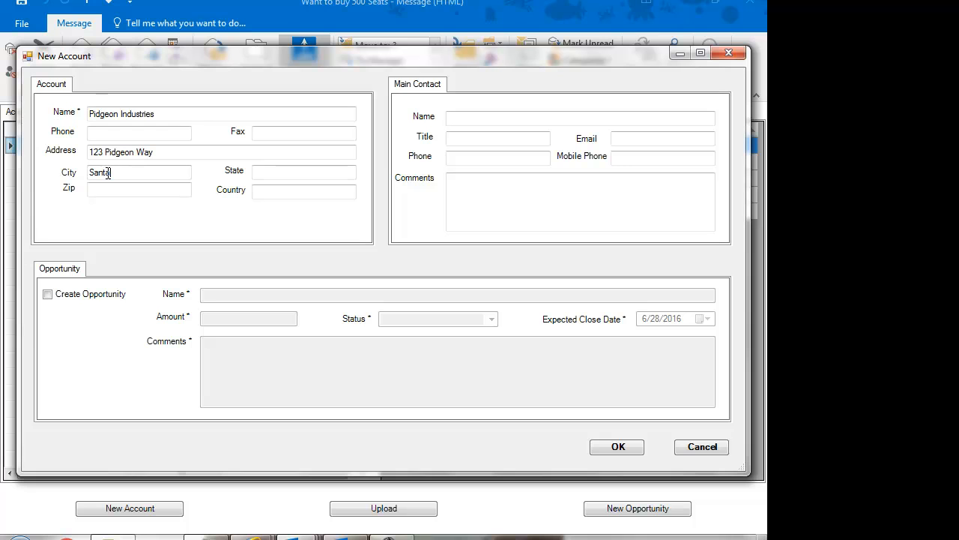
key("Tab")
type("NM")
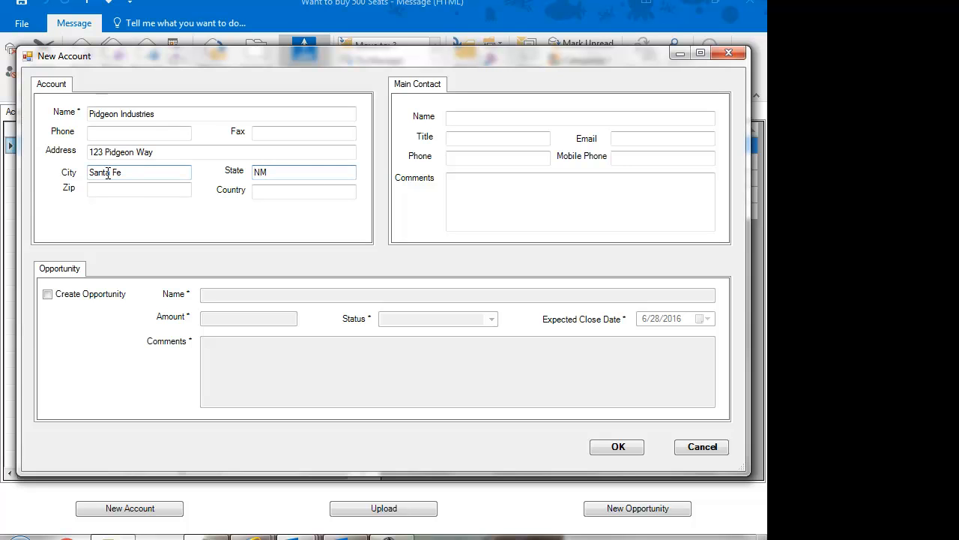
left_click(112, 133)
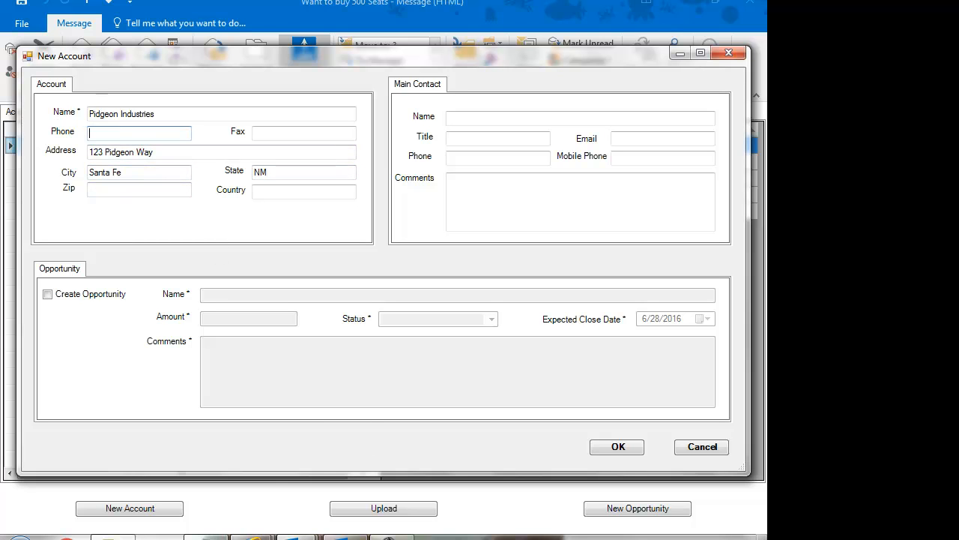
Enter the account's zip code, taken from the Notepad notes
mouse_move(206, 537)
left_click(208, 484)
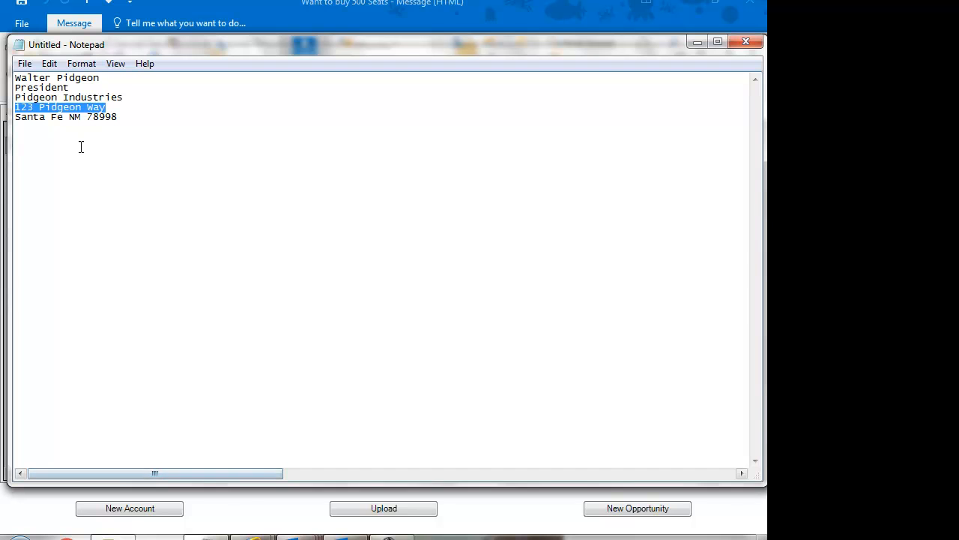
left_click_drag(118, 118, 88, 118)
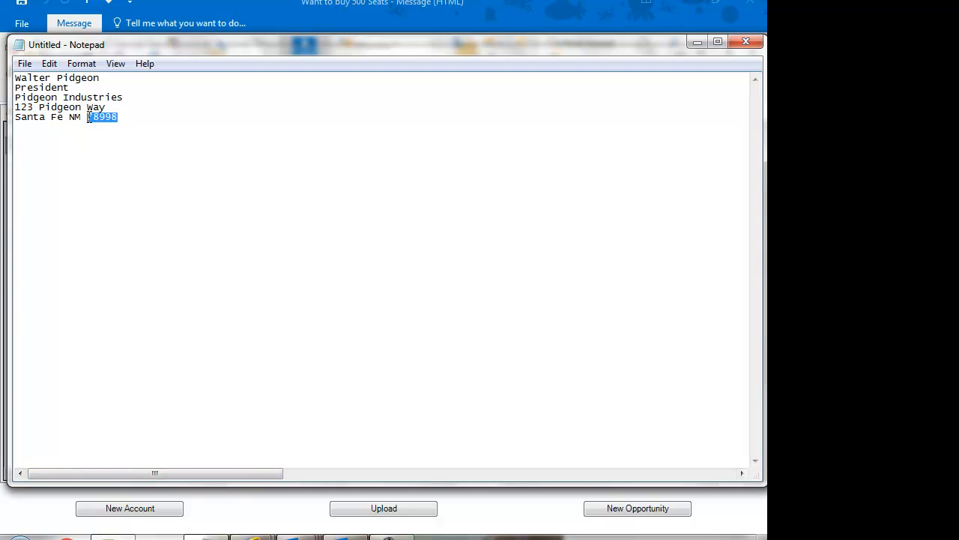
mouse_move(271, 534)
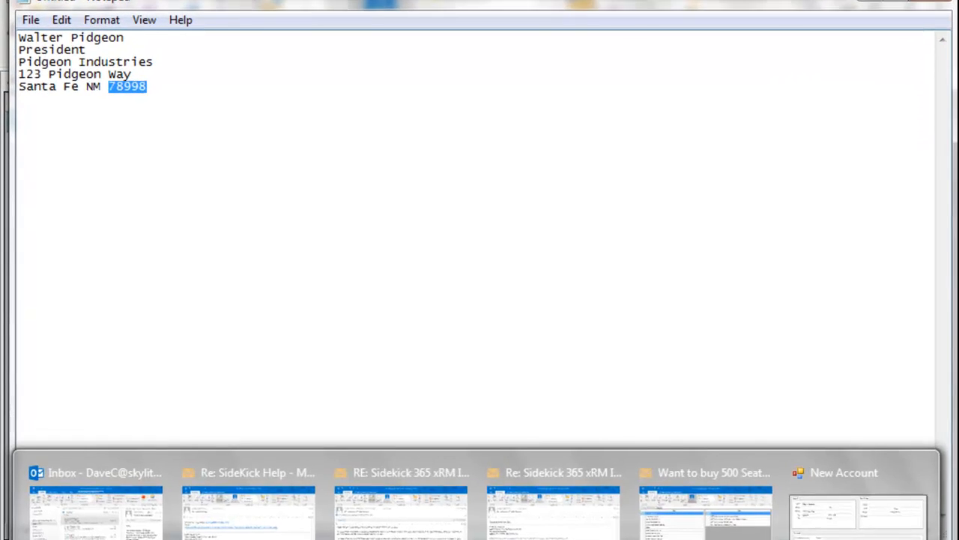
left_click(858, 510)
left_click(113, 177)
type("78998")
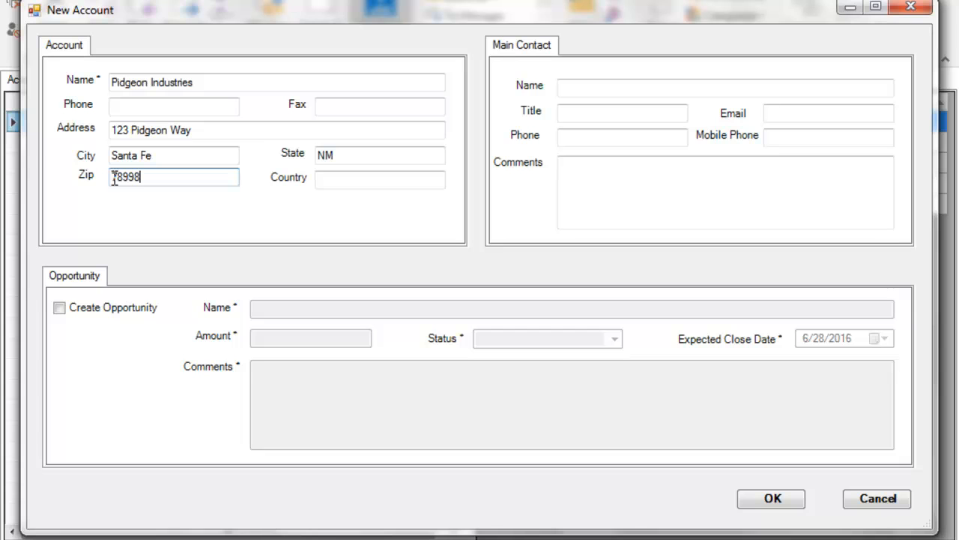
Add the main contact's name, title President, e-mail address and phone number
left_click(601, 87)
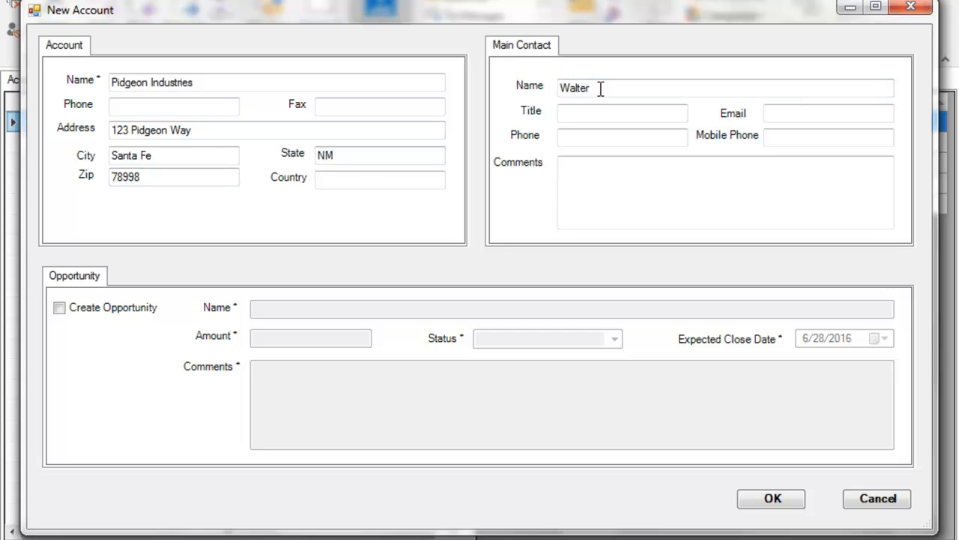
left_click(628, 108)
type("Presd")
key("BackSpace")
type("ident")
left_click(801, 116)
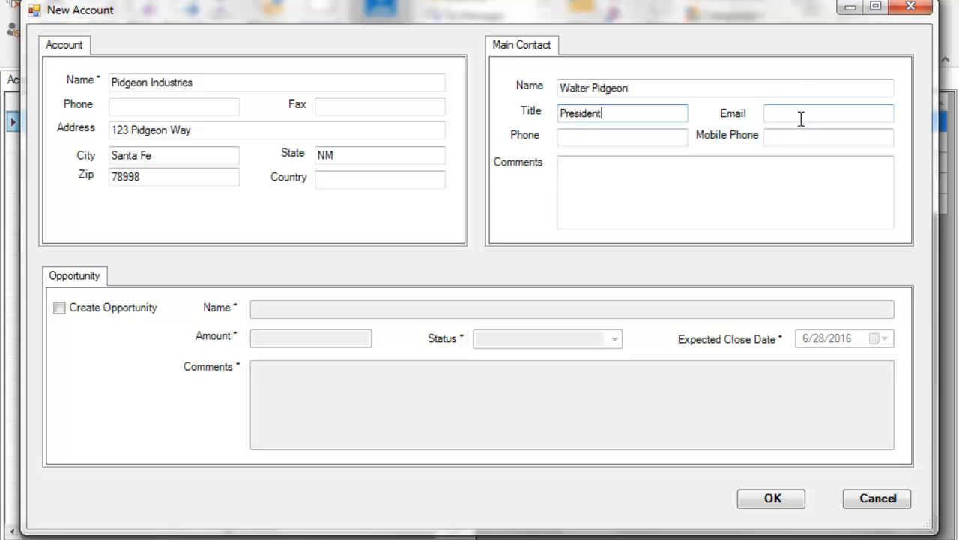
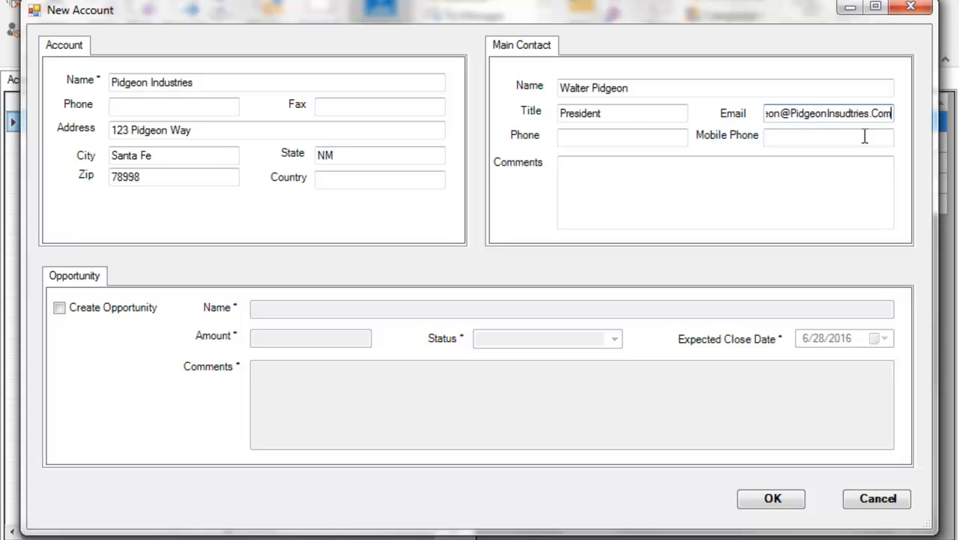
left_click(631, 136)
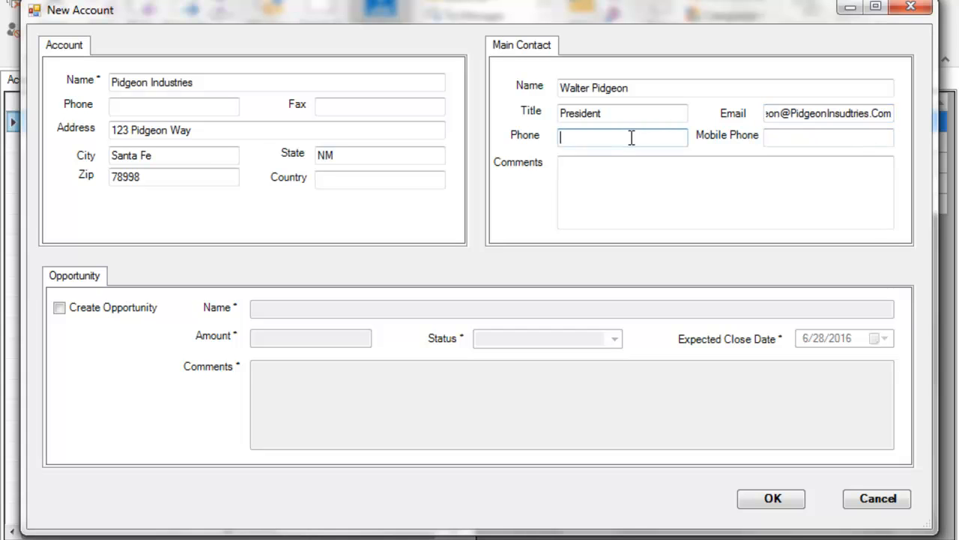
type("555-090-0900")
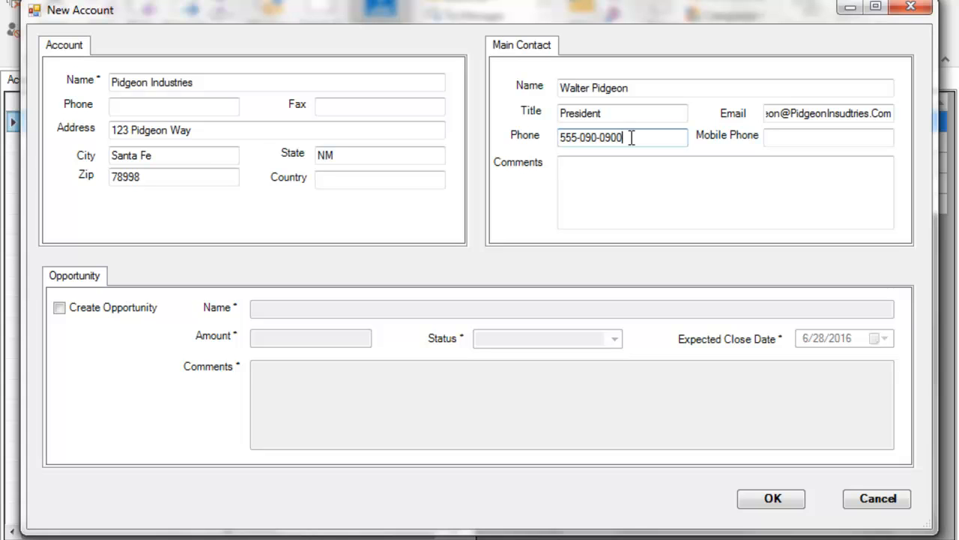
Add the contact comment 'Founded the company', correcting the 'teh' typo
left_click(621, 182)
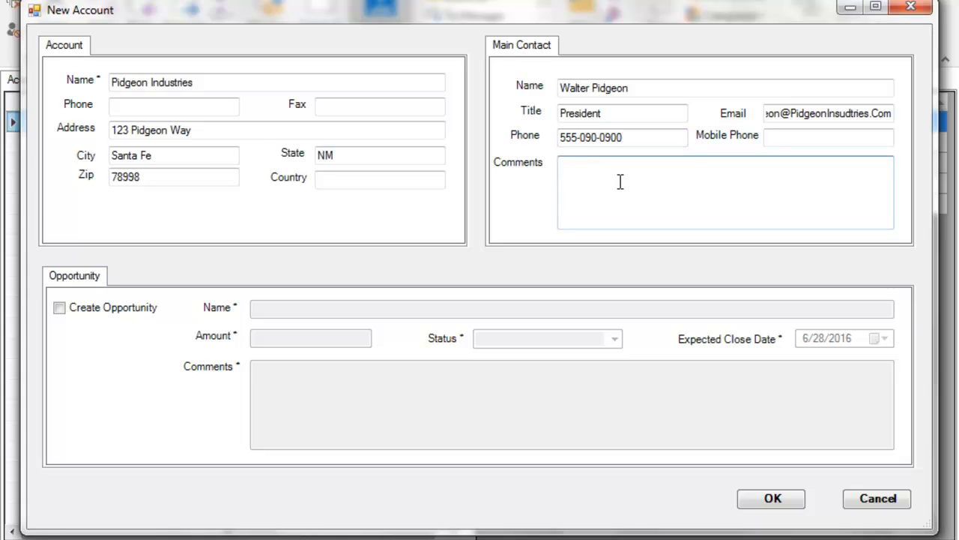
type("Founded teh ")
type("company")
left_click(616, 164)
key("BackSpace")
key("BackSpace")
key("BackSpace")
type("the")
left_click(60, 313)
Name the opportunity '500 Seats of SideKick365 xRM Ult', amount $1000, status First Contact
left_click(265, 309)
type("50")
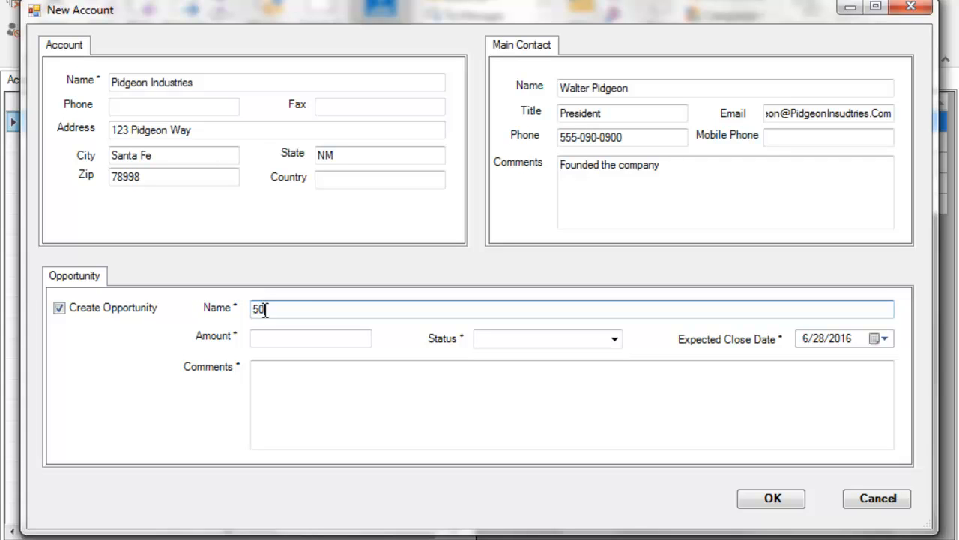
type("0 Seats of SideKick")
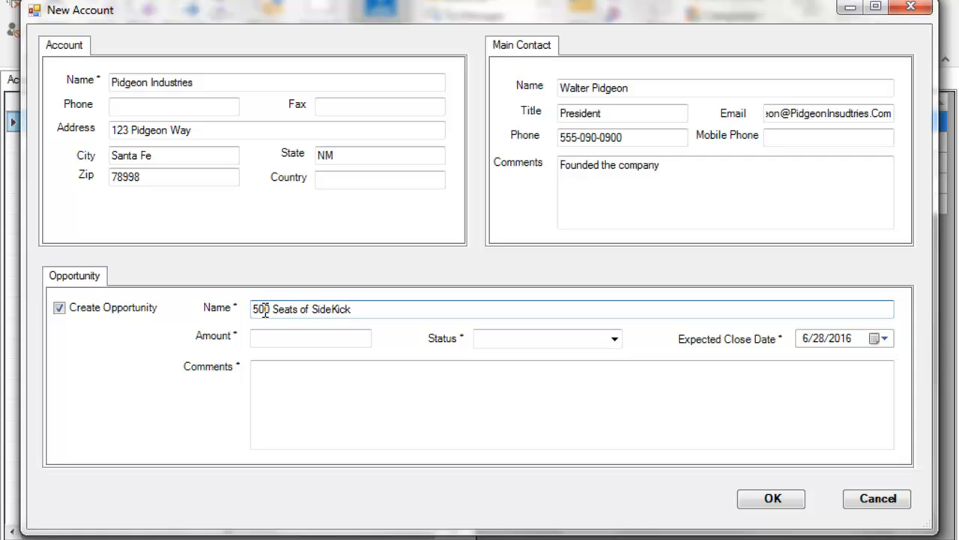
type("365 xRM UI")
left_click(316, 341)
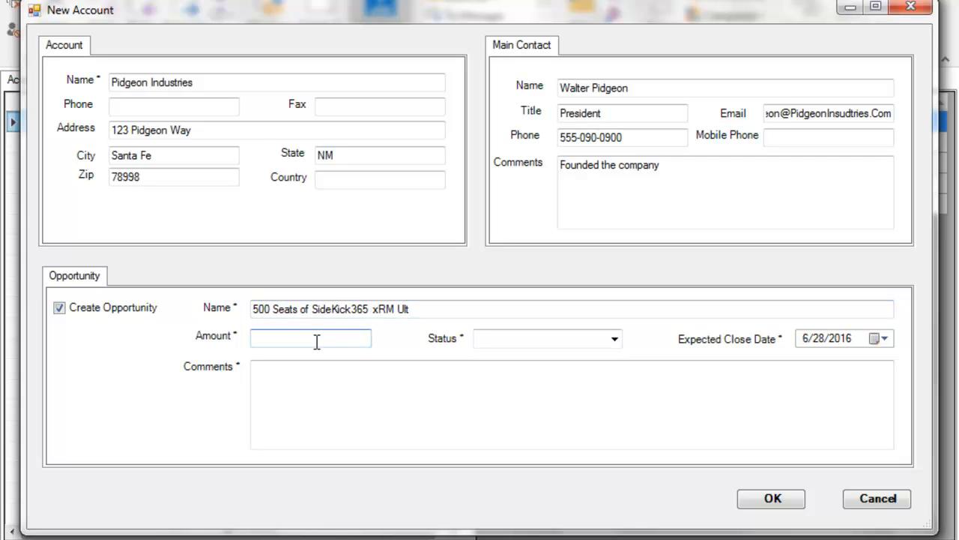
type("$1000")
left_click(563, 335)
left_click(615, 338)
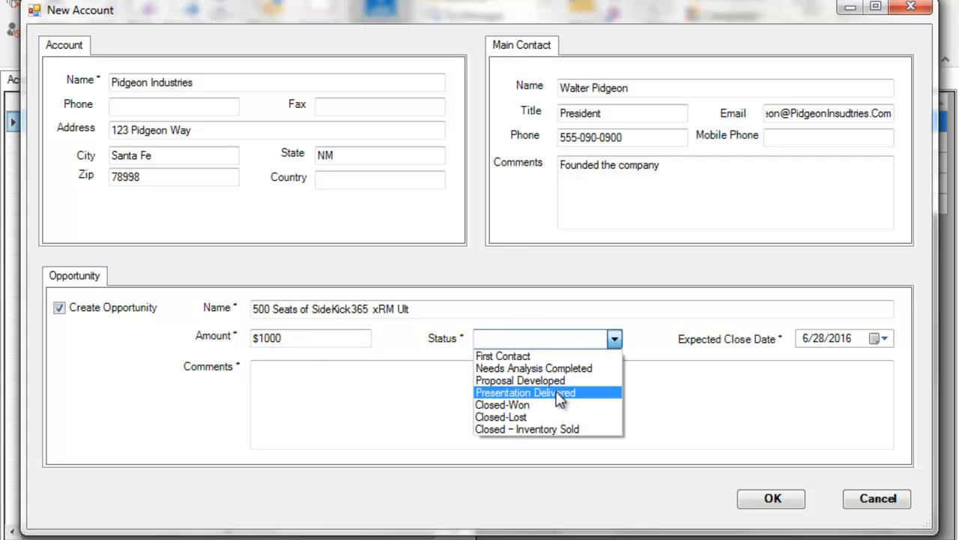
left_click(528, 357)
Set expected close 9/30/2016, comment 'Need to Qualify', and try saving the account
left_click(882, 341)
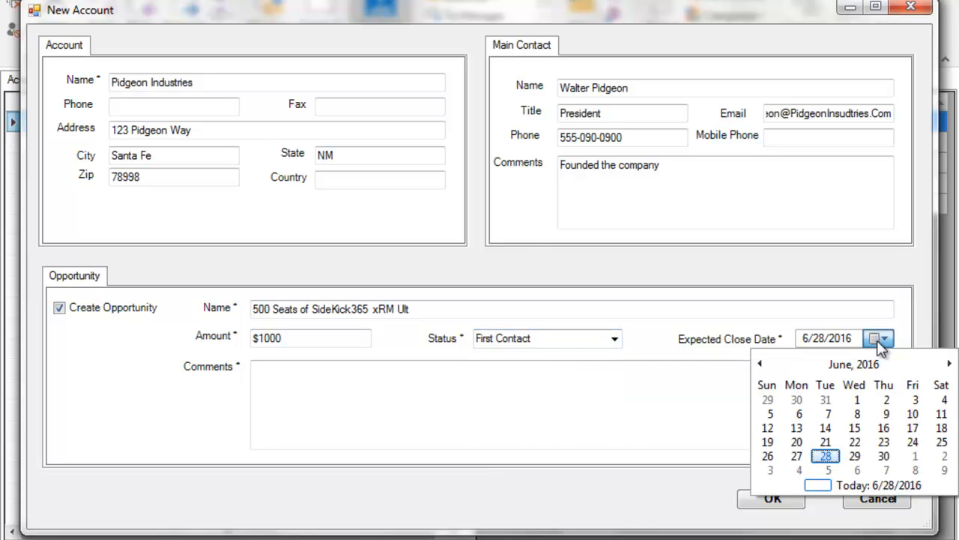
left_click(951, 364)
left_click(951, 365)
left_click(949, 365)
left_click(916, 457)
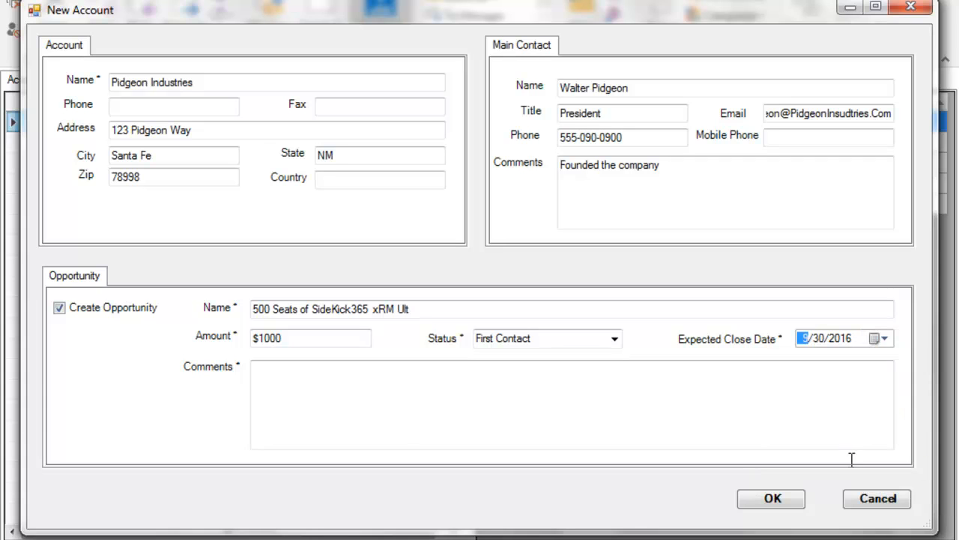
left_click(324, 387)
type("N")
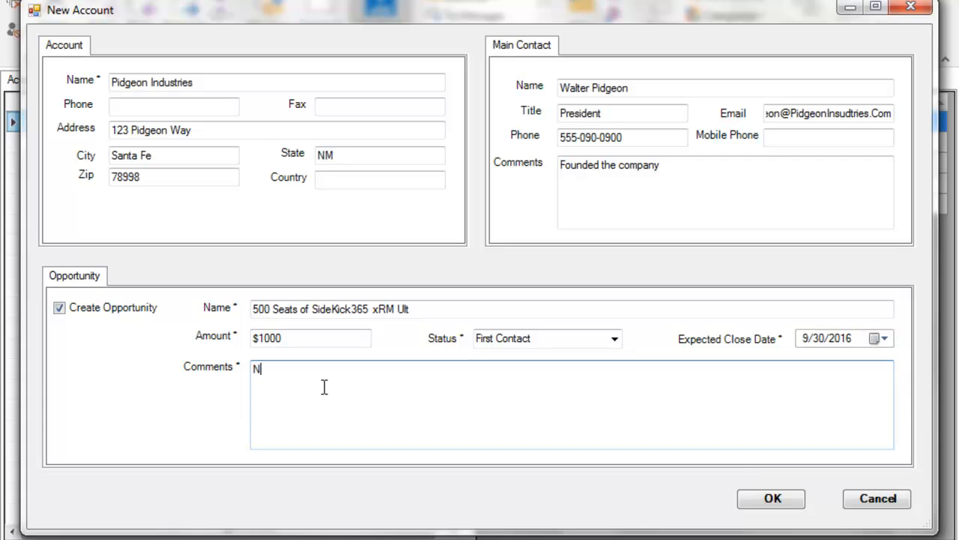
type("eed to Qualify")
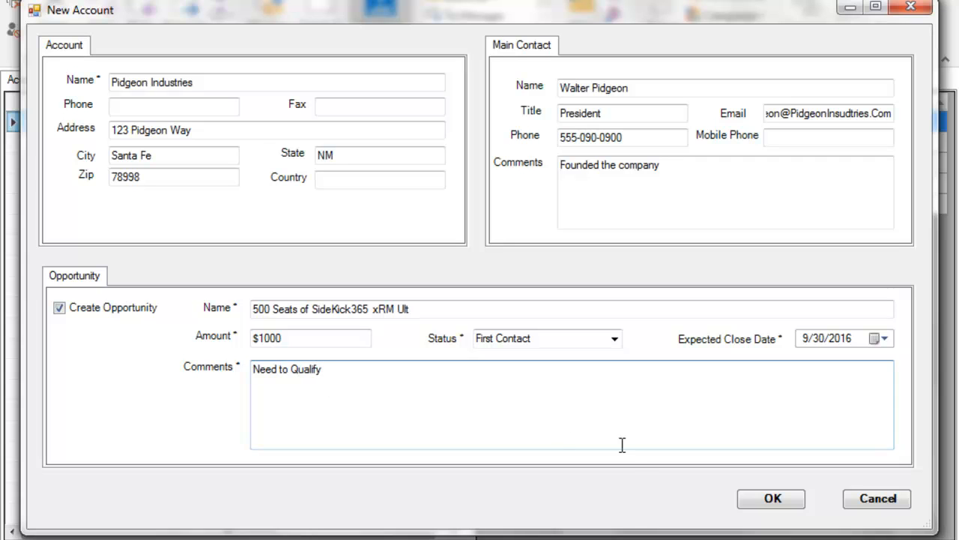
left_click(786, 504)
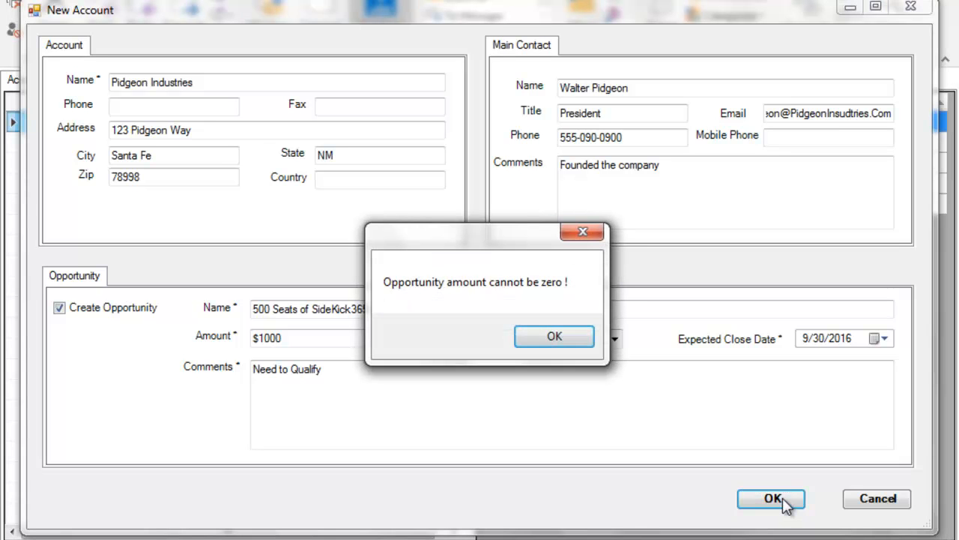
Dismiss the zero-amount error, re-enter the amount as 1000.00 without the dollar sign, and save
left_click(550, 344)
left_click(343, 341)
type("$1000")
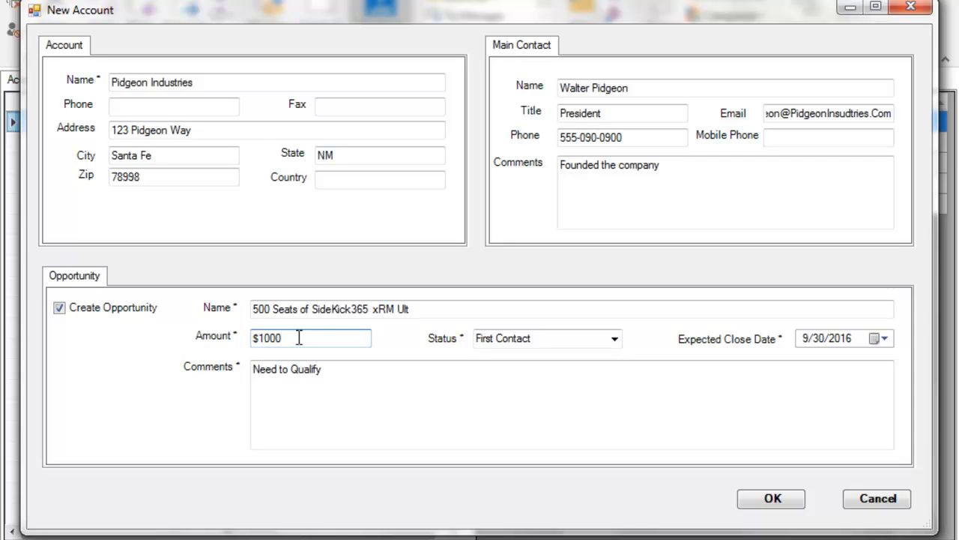
type(".00")
key("Tab")
left_click(256, 338)
key("BackSpace")
left_click(771, 499)
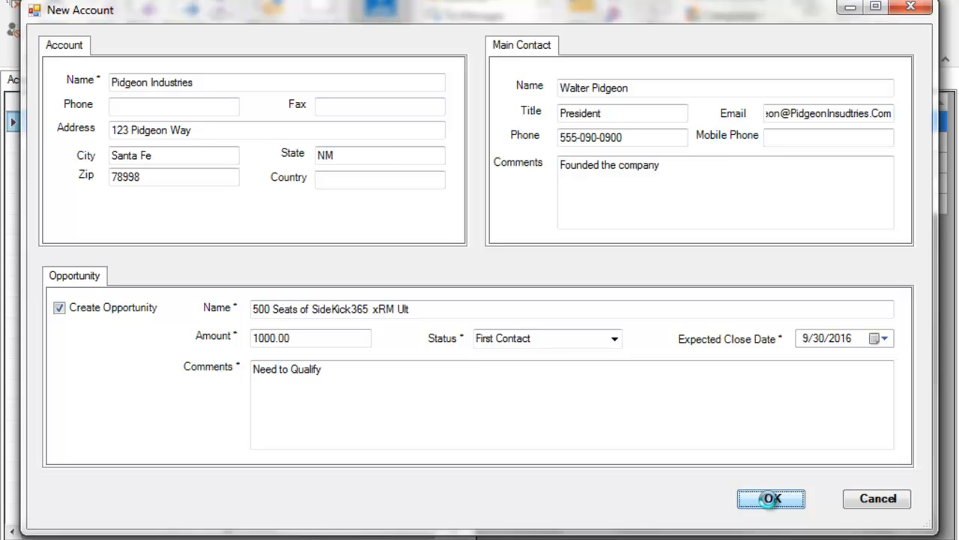
left_click(770, 499)
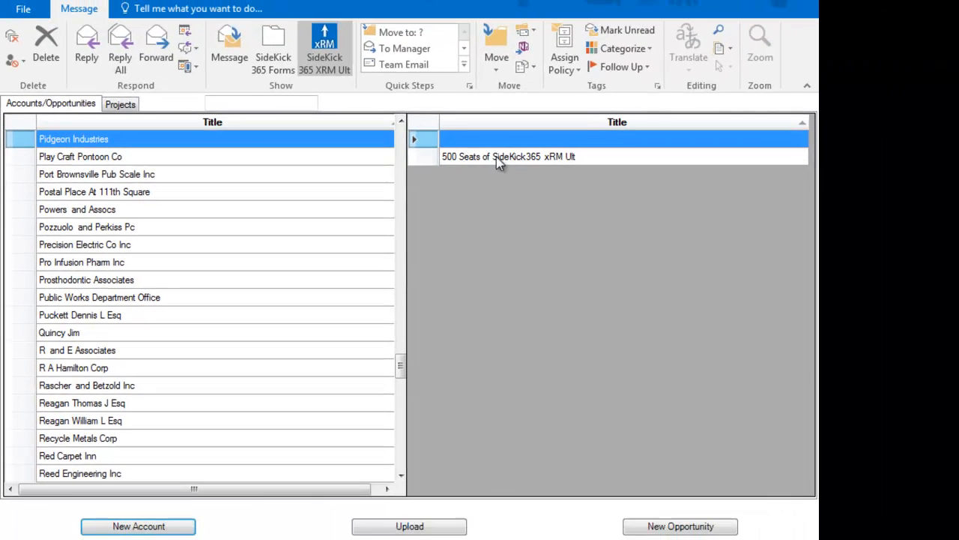
Upload the new 500 Seats opportunity to SideKick 365 xRM and dismiss the confirmation
left_click(581, 141)
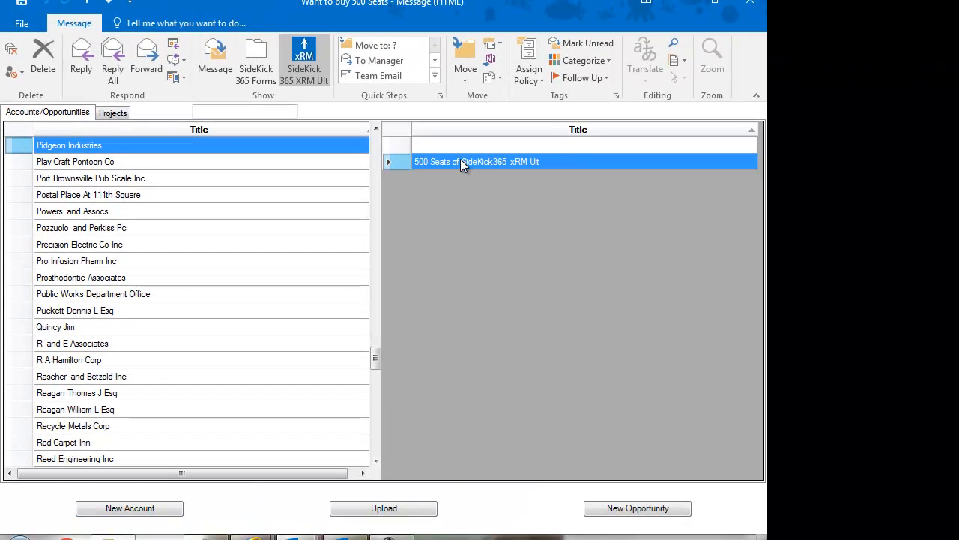
left_click(394, 514)
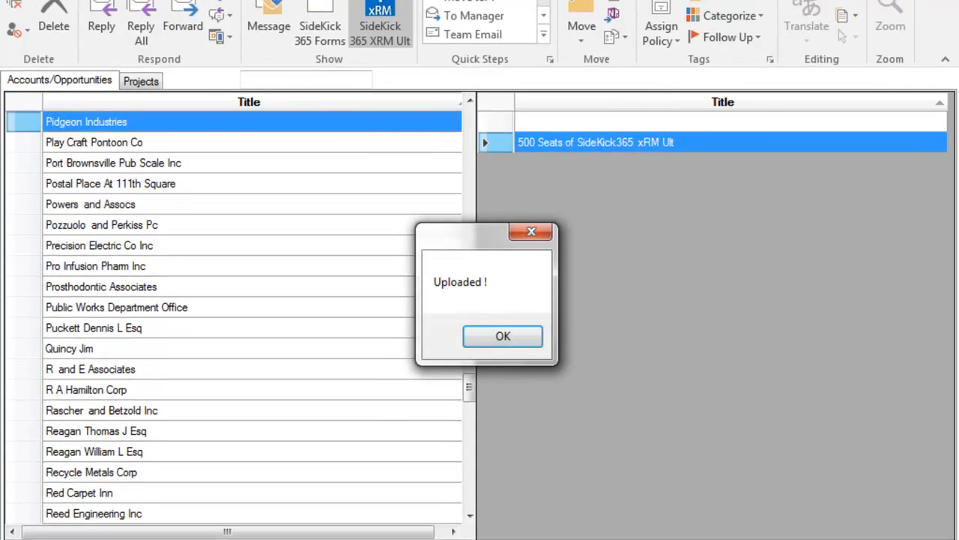
left_click(503, 337)
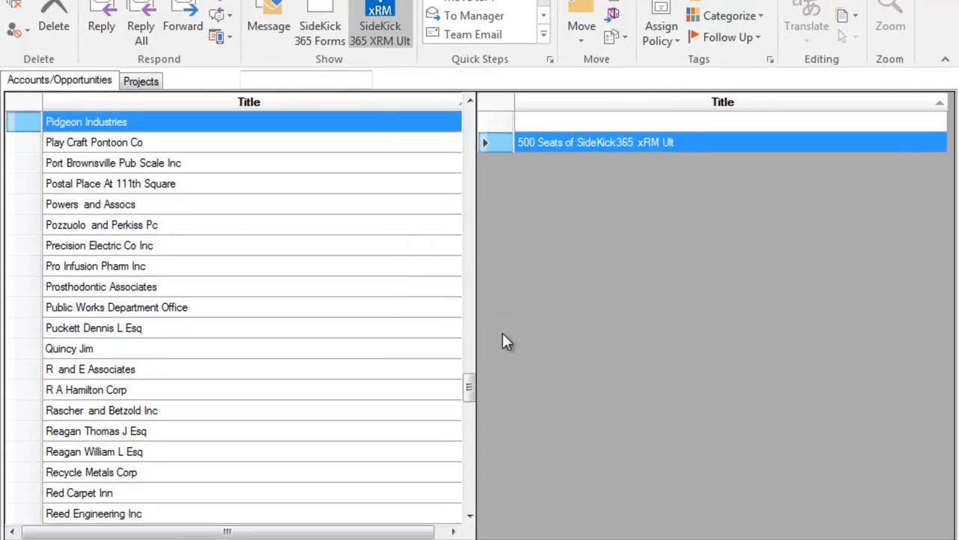
Move from the email and Outlook Inbox back to the xRM web page with the project record
left_click(274, 20)
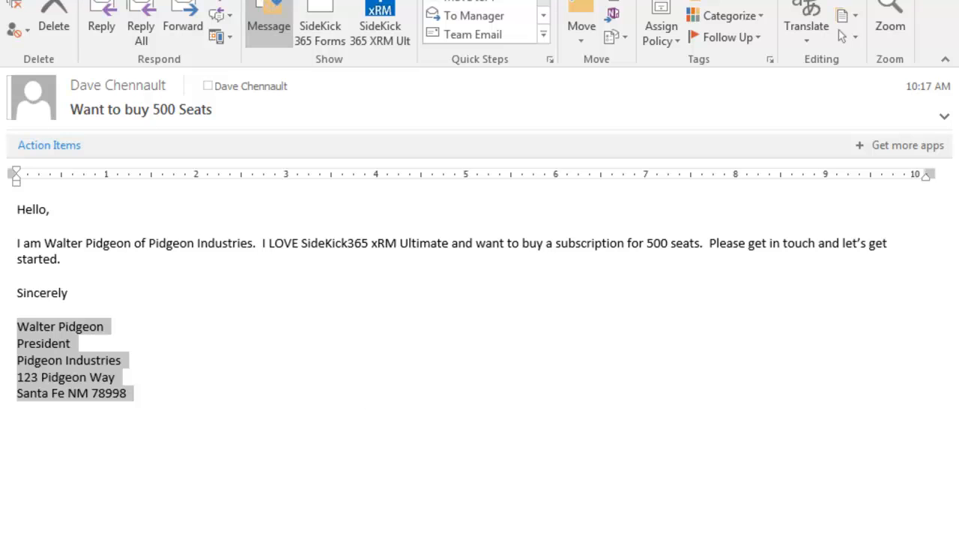
mouse_move(316, 538)
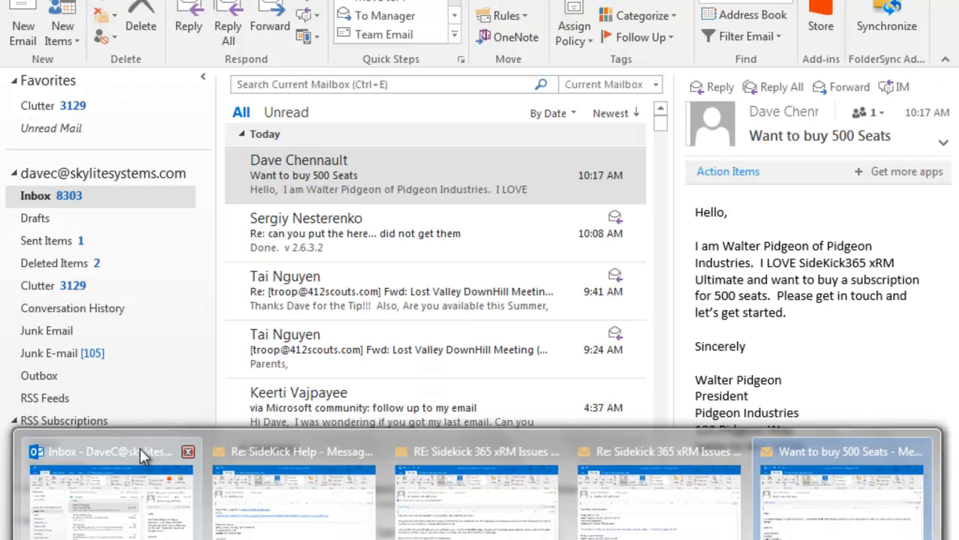
left_click(140, 448)
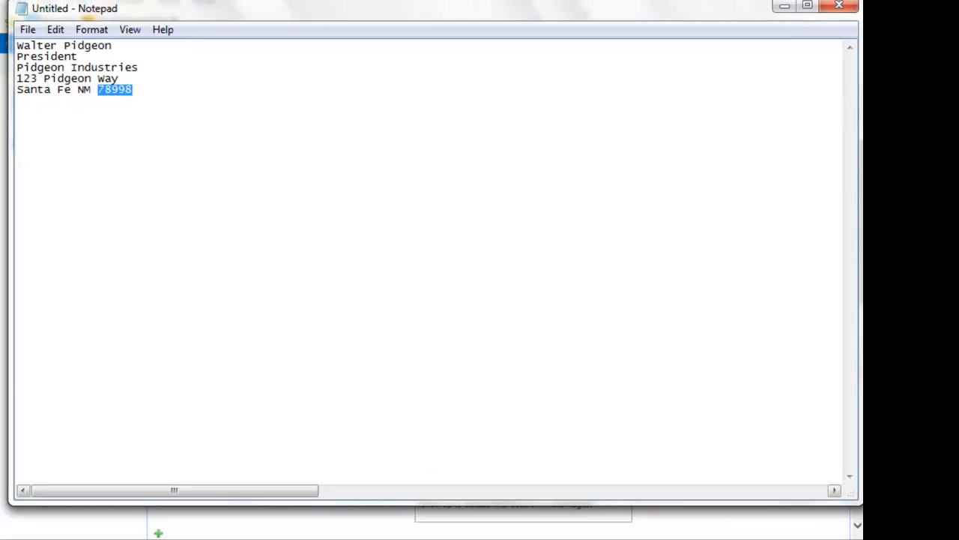
mouse_move(263, 533)
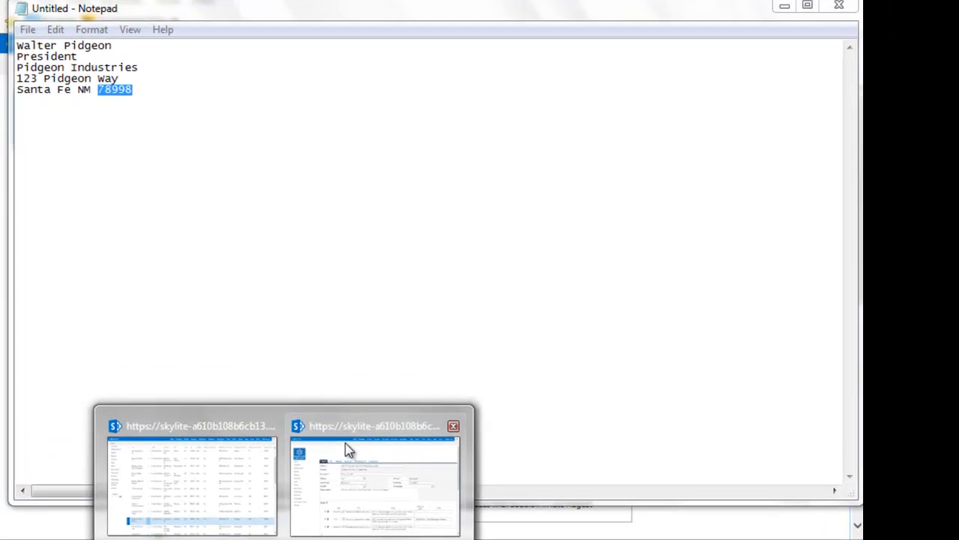
mouse_move(308, 394)
left_click(381, 461)
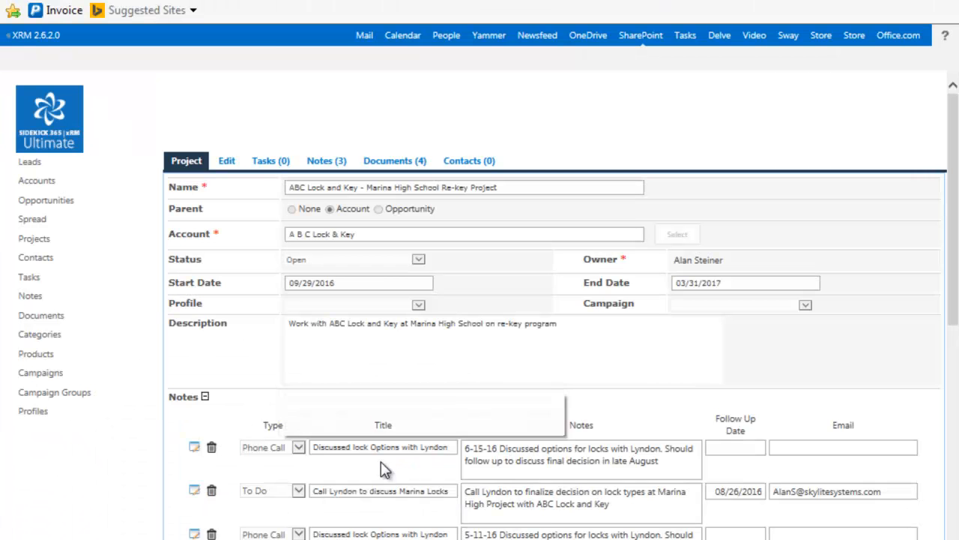
Filter the Accounts list by Title so only Pidgeon Industries is shown
left_click(38, 182)
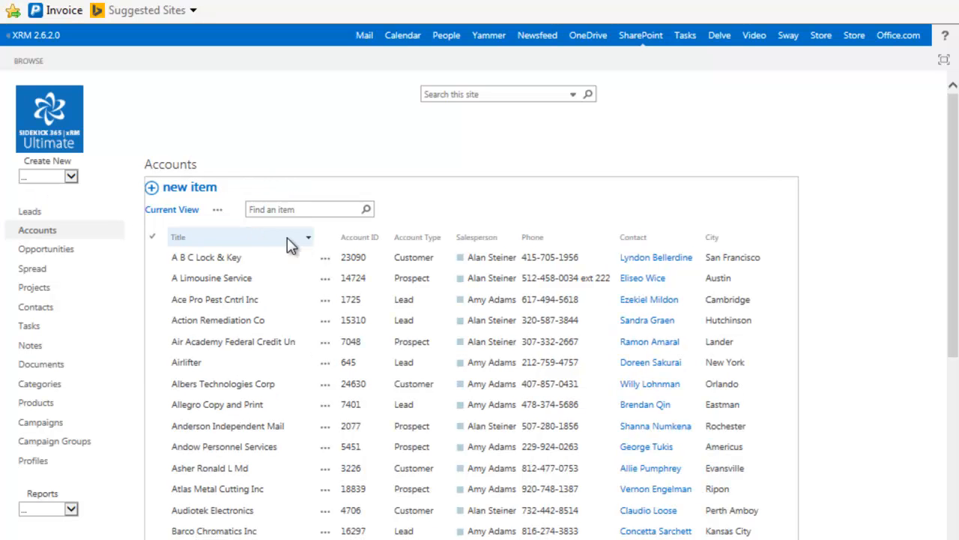
left_click(308, 239)
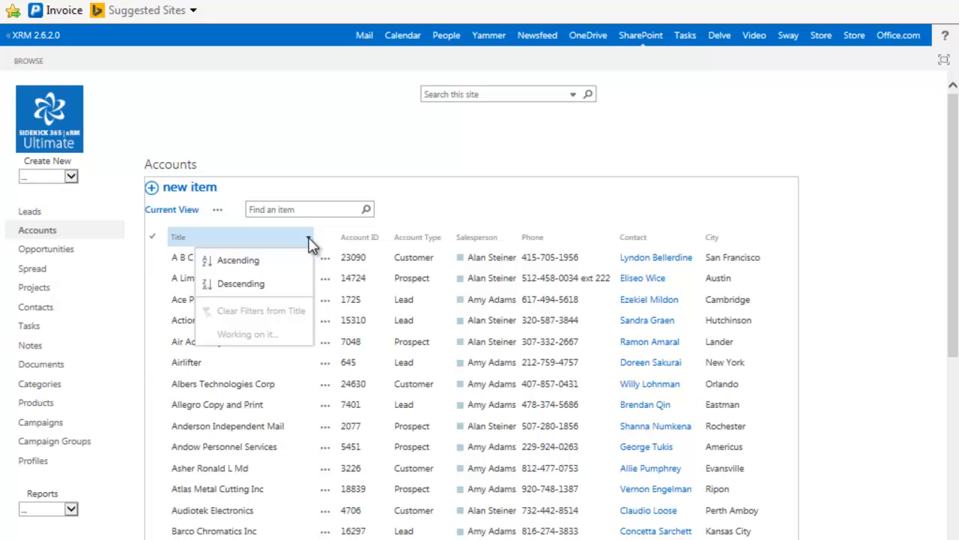
left_click_drag(308, 274, 308, 428)
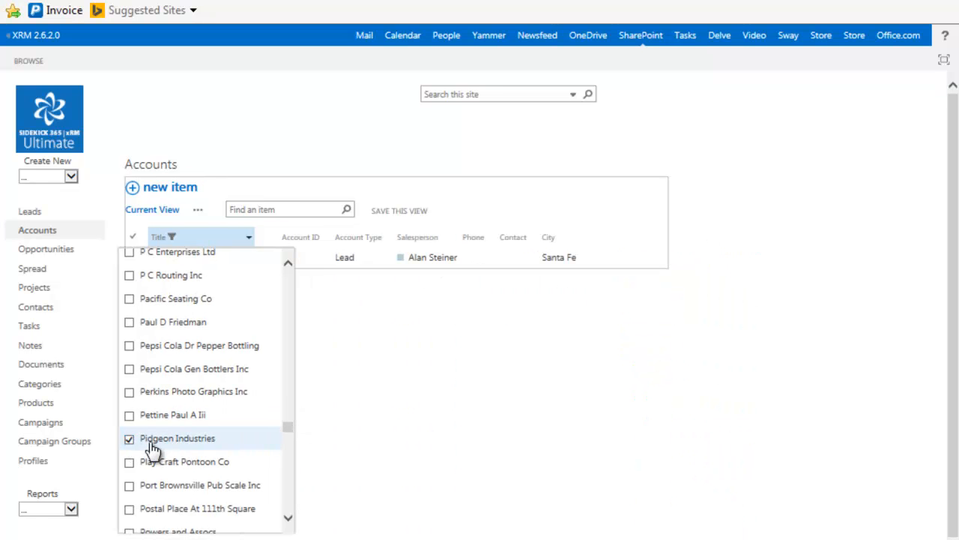
left_click(452, 402)
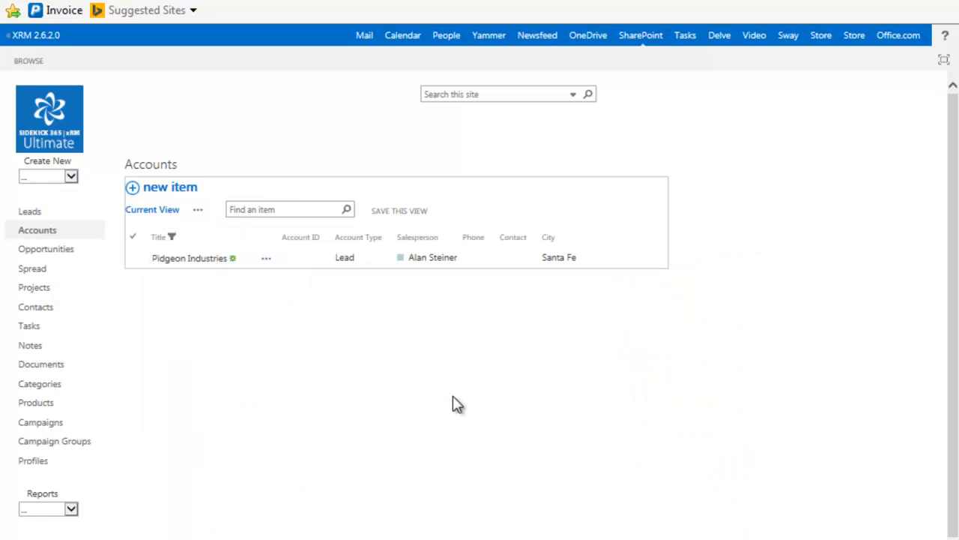
Open Pidgeon Industries, check its 500 Seats opportunity and attached document, then return to the account
left_click(205, 258)
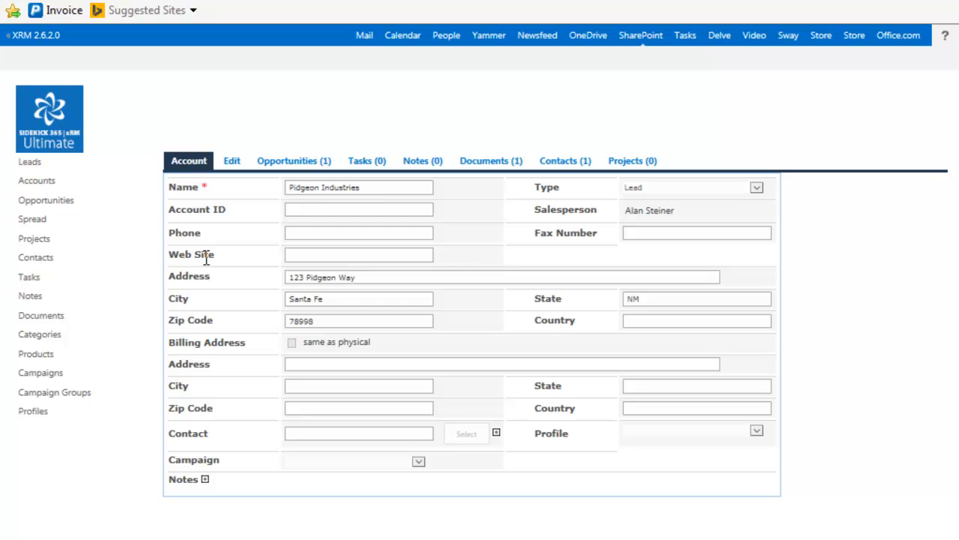
left_click(290, 161)
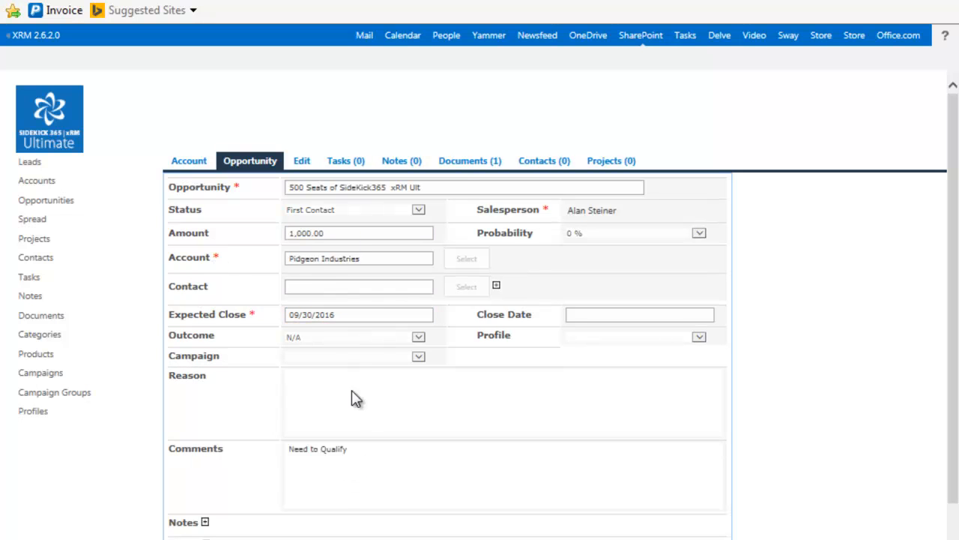
left_click(466, 164)
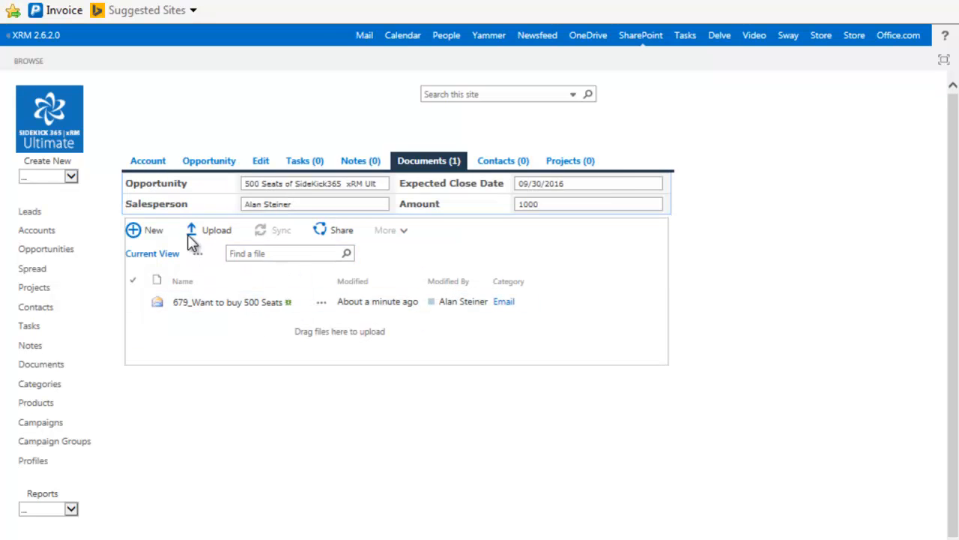
left_click(147, 161)
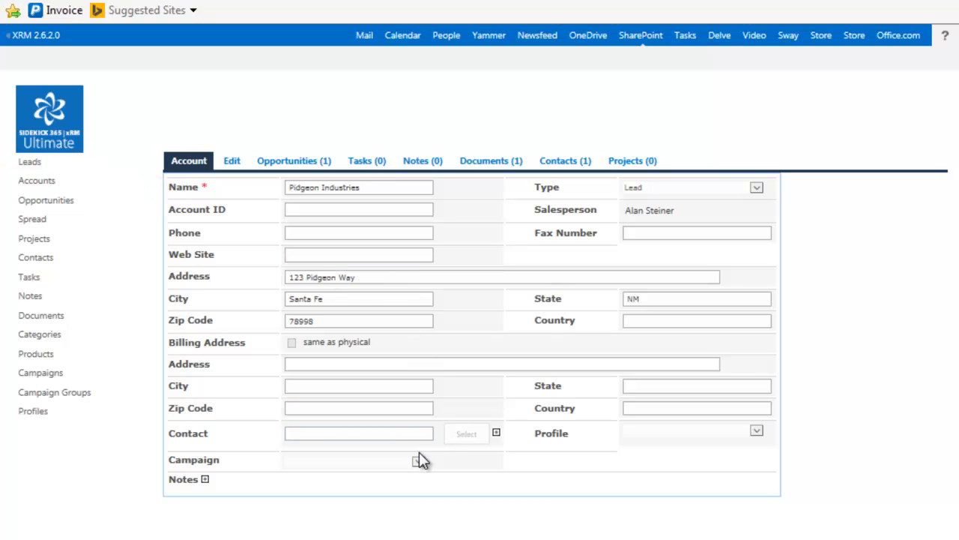
Edit the account and filter the contact picker by Company to Pidgeon Industries
left_click(232, 162)
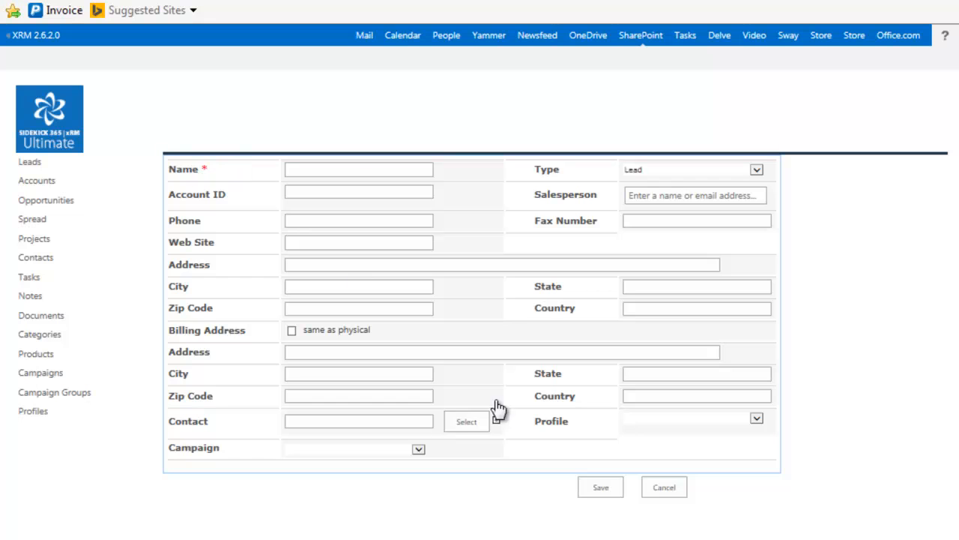
left_click(464, 425)
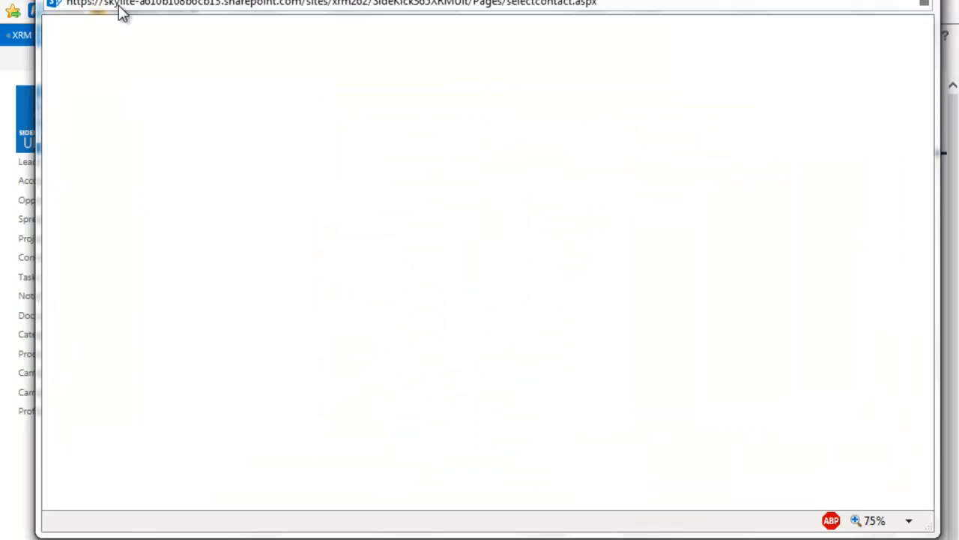
left_click(122, 62)
type("walter")
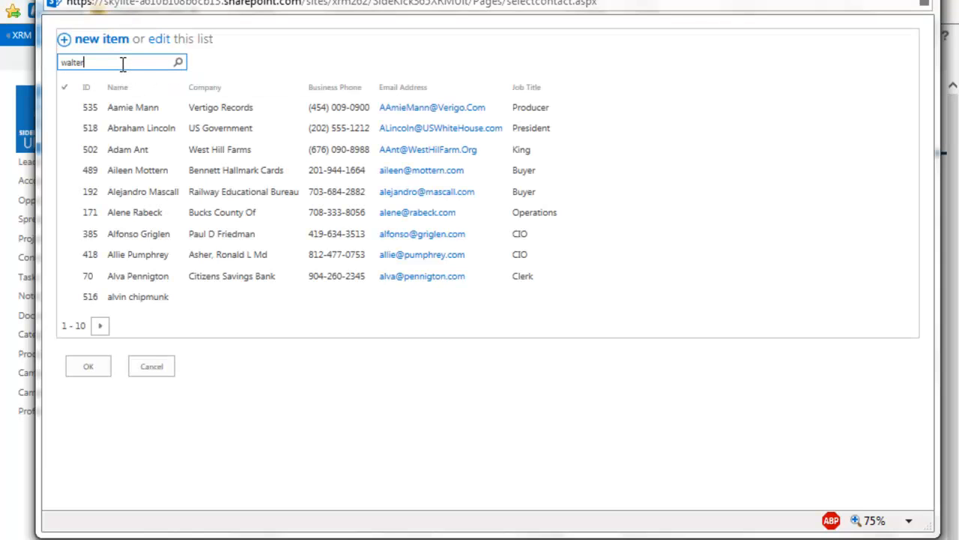
left_click(178, 62)
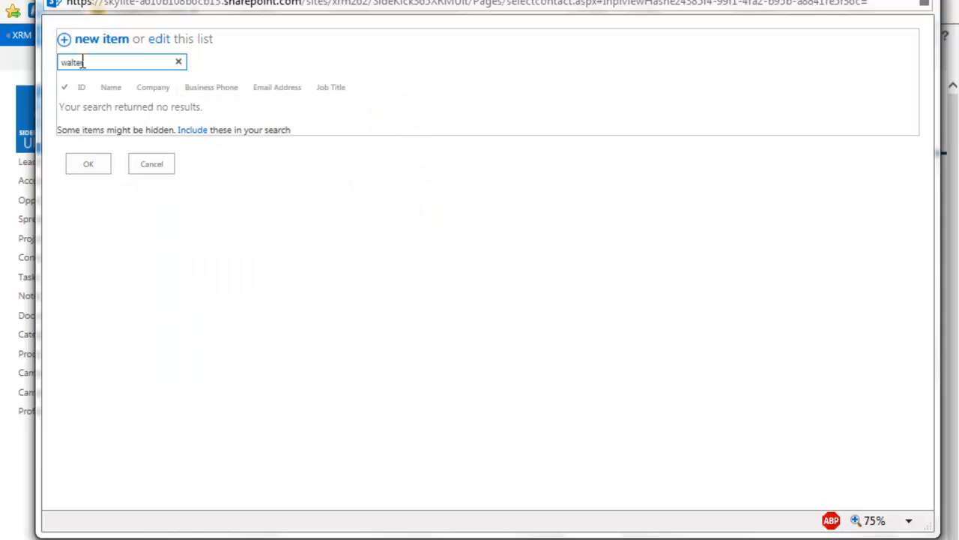
left_click(177, 62)
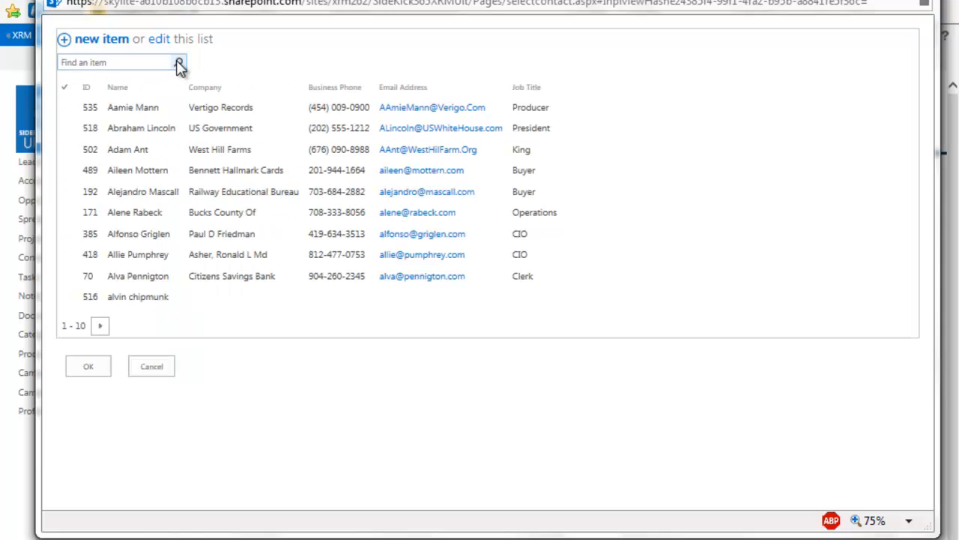
left_click(299, 86)
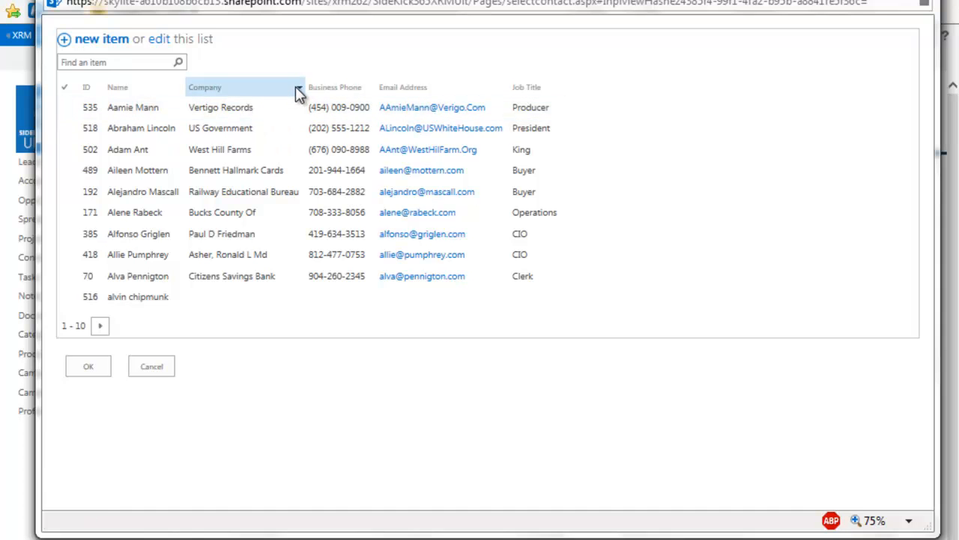
left_click(299, 87)
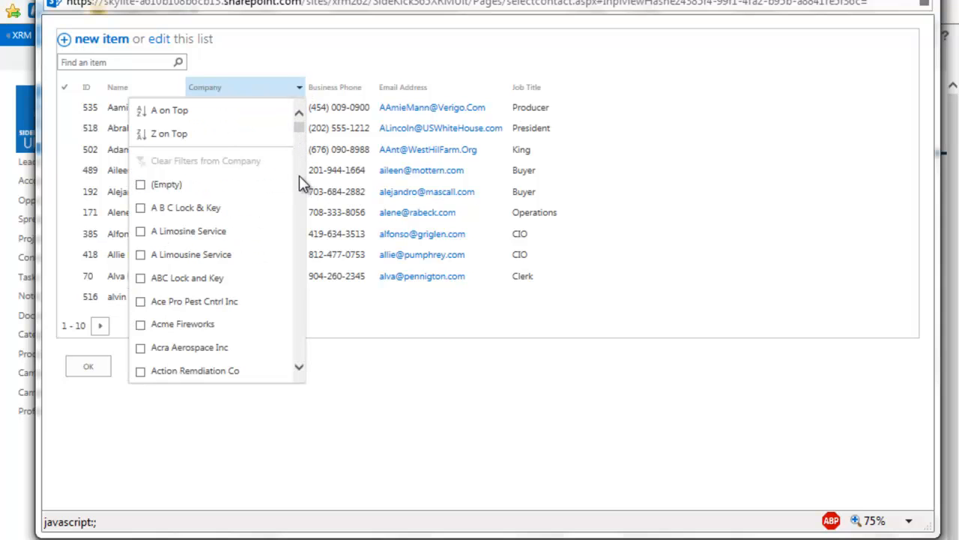
left_click_drag(299, 128, 307, 279)
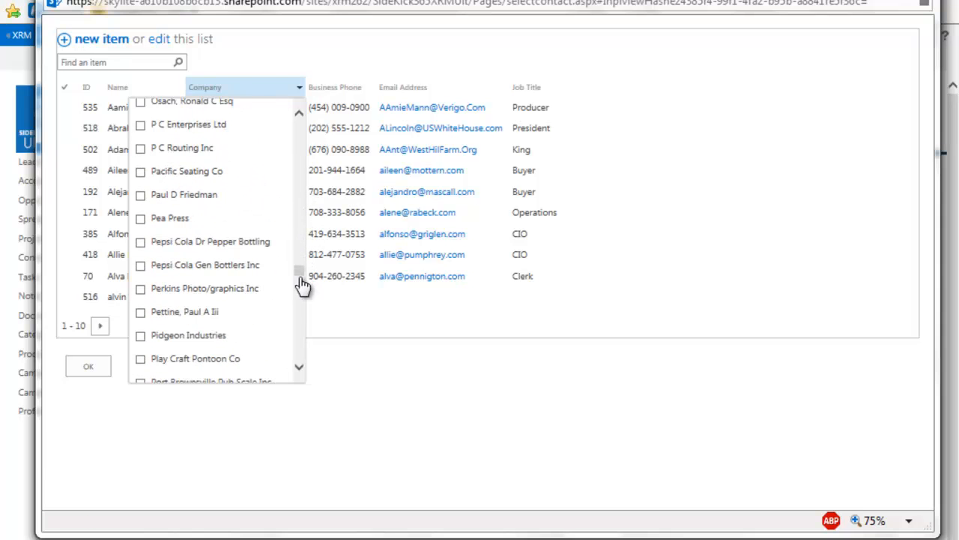
left_click(141, 336)
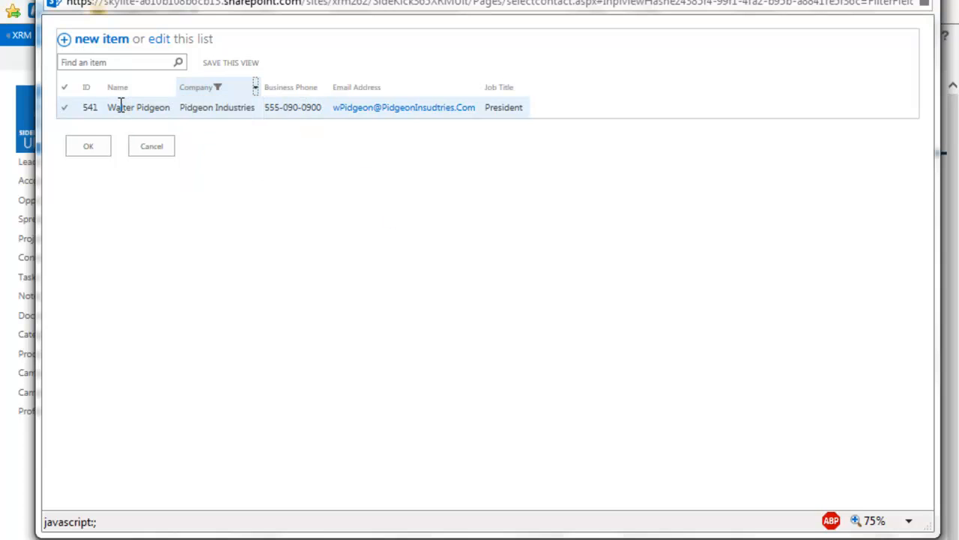
Link the Pidgeon Industries president as the account contact, save, and expand the contact details
left_click(135, 108)
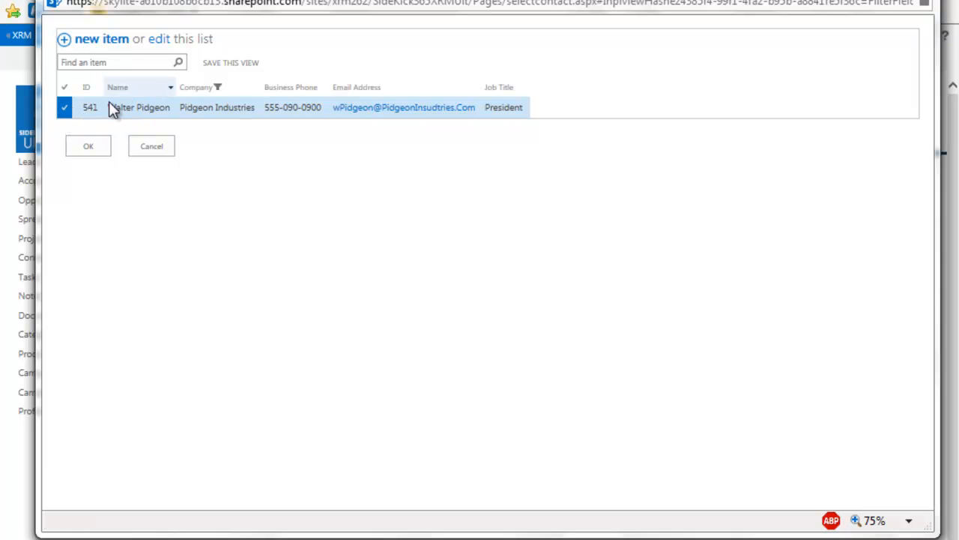
left_click(84, 147)
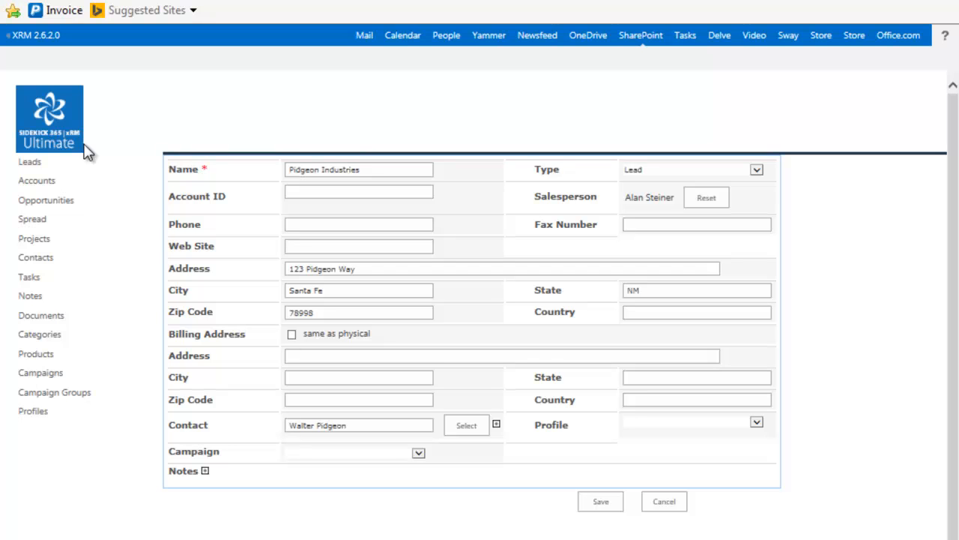
left_click(596, 504)
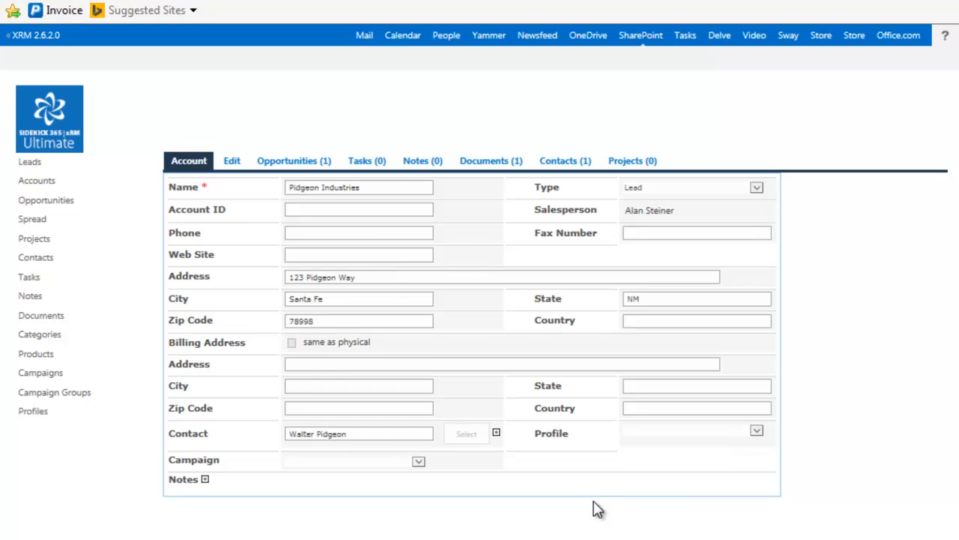
left_click(496, 433)
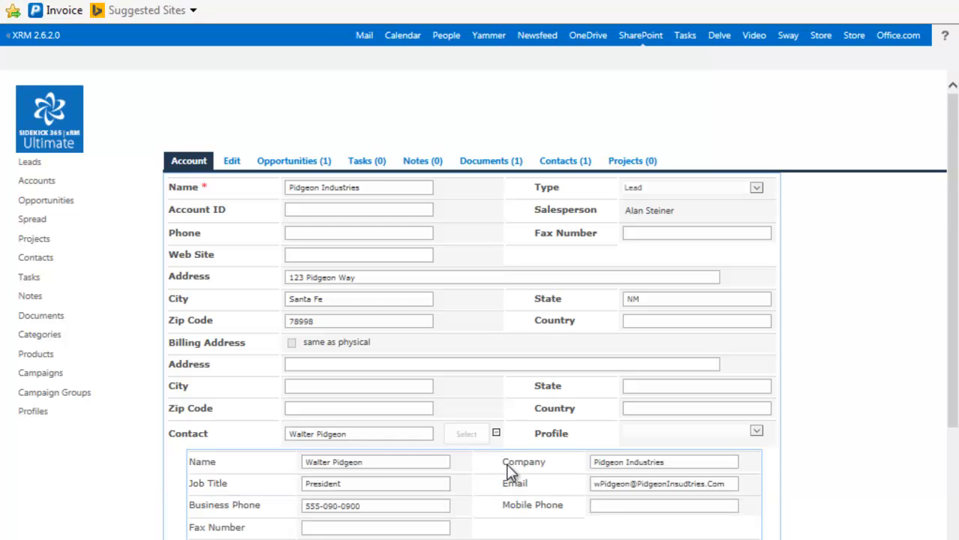
scroll(506, 480, "down", 3)
scroll(507, 501, "up", 3)
scroll(506, 501, "down", 1)
scroll(506, 499, "up", 1)
scroll(478, 438, "down", 2)
scroll(475, 428, "up", 2)
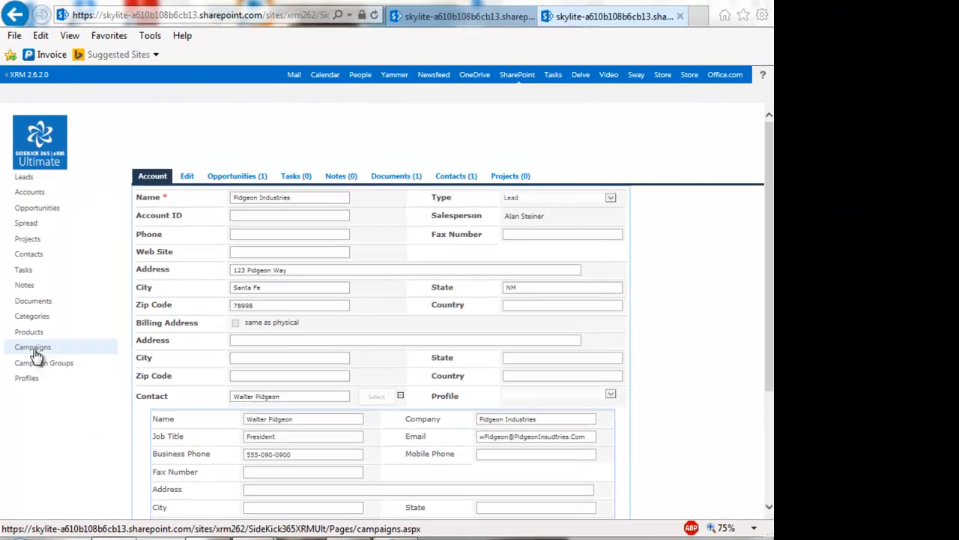
Open the 'SkyLite Makes the Best SharePoint Apps' campaign and scroll through its email body
left_click(32, 348)
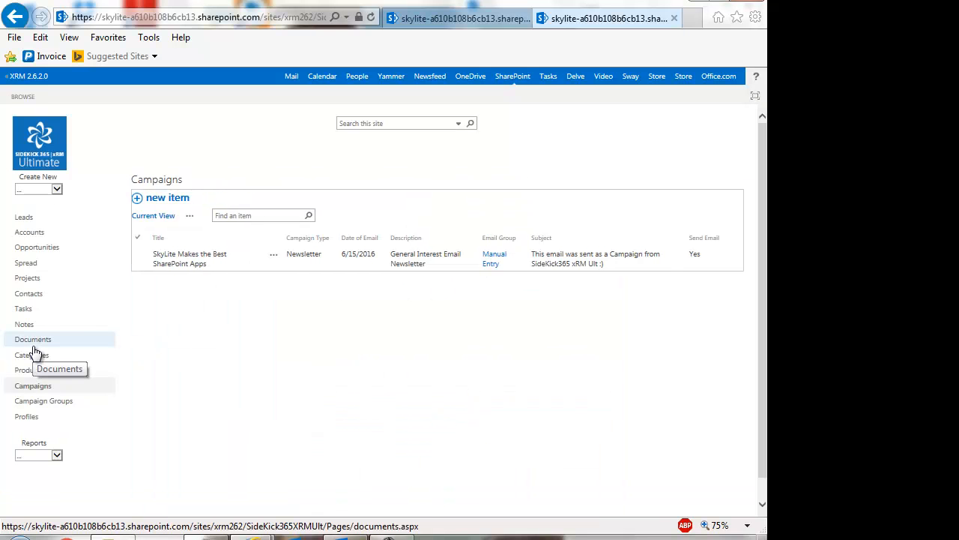
left_click(171, 257)
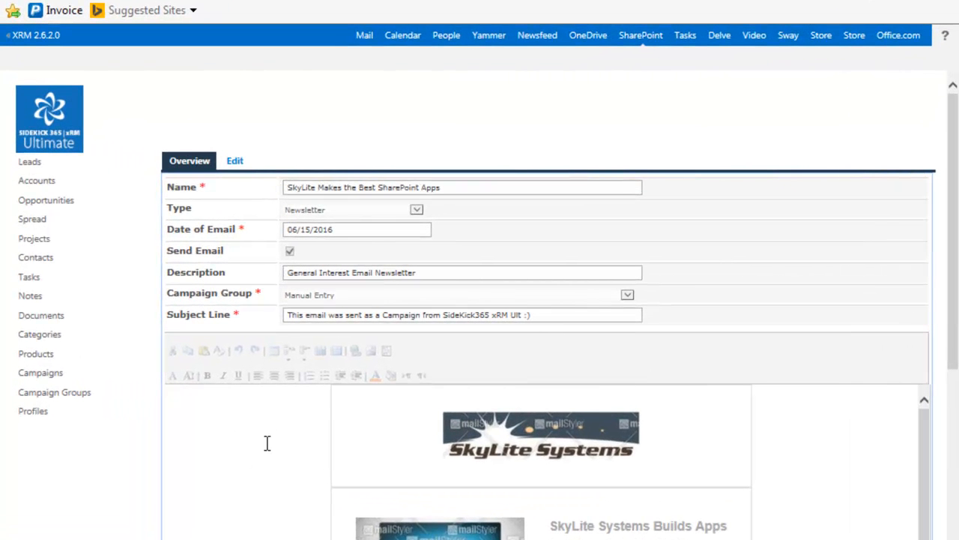
left_click(268, 443)
scroll(849, 448, "down", 2)
scroll(850, 452, "up", 2)
left_click_drag(957, 351, 958, 480)
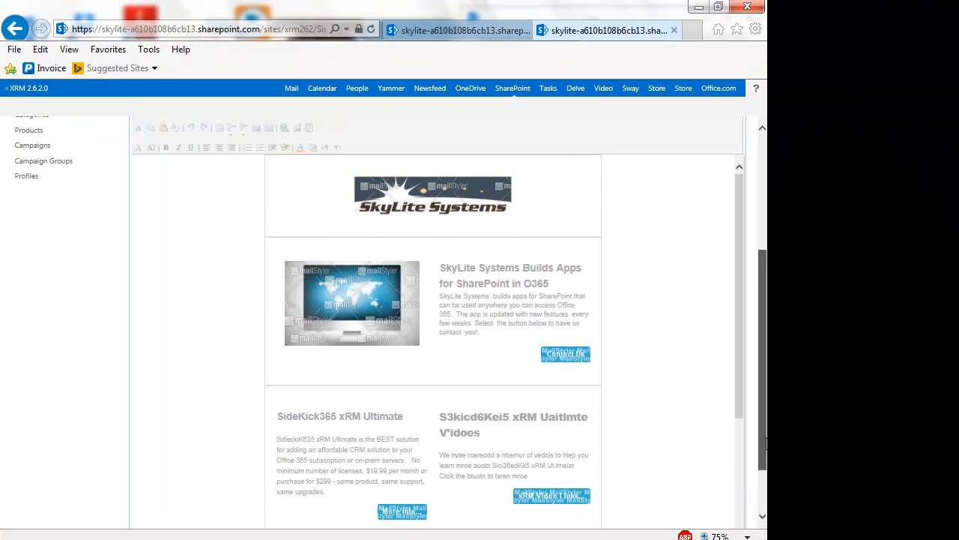
left_click_drag(765, 444, 764, 332)
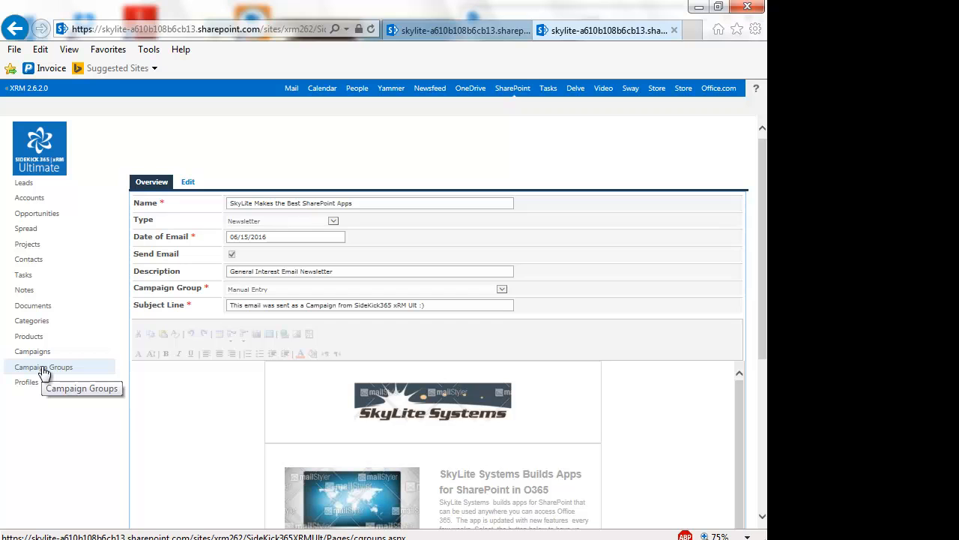
Open Contacts, select the first contact, and show the LIST ribbon commands
left_click(26, 264)
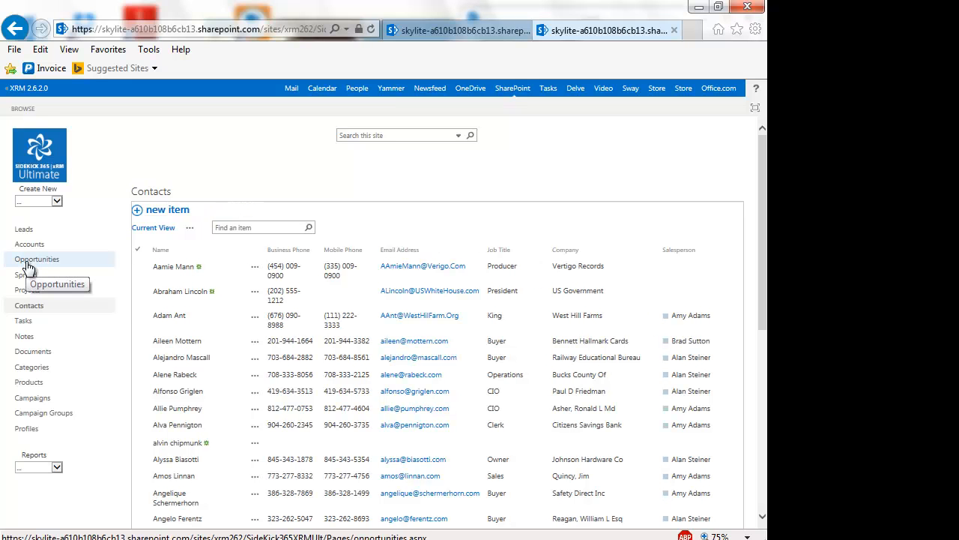
left_click(137, 273)
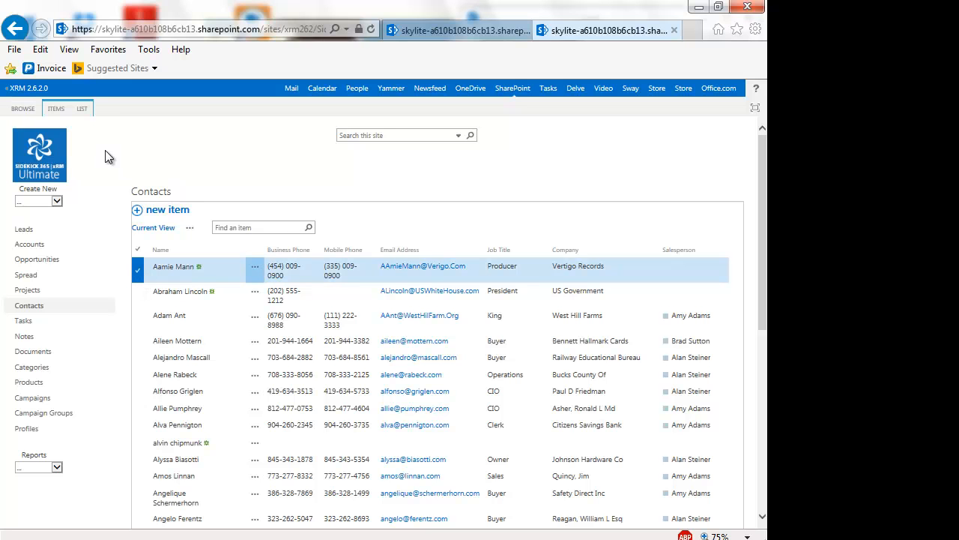
left_click(82, 109)
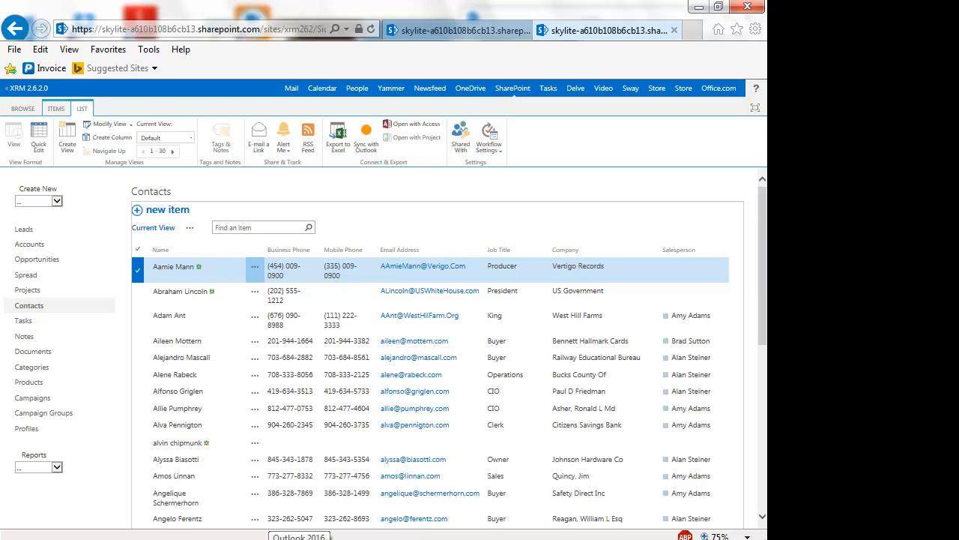
Switch to Outlook 2016 to show its Contacts view with the synced xRM folders
left_click(298, 538)
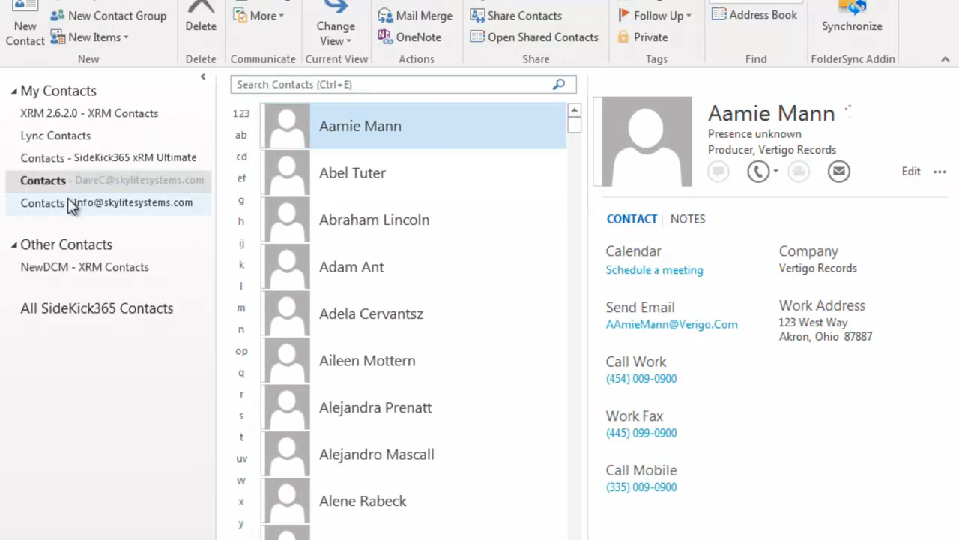
Open Outlook's XRM 2.6.2.0 - XRM Contacts folder, then view the SharePoint Contacts list
left_click(71, 113)
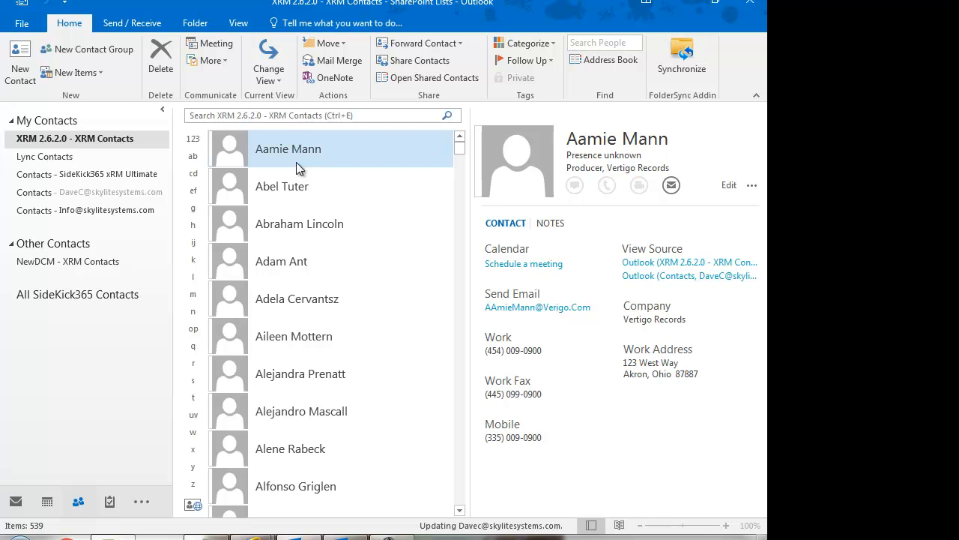
mouse_move(300, 533)
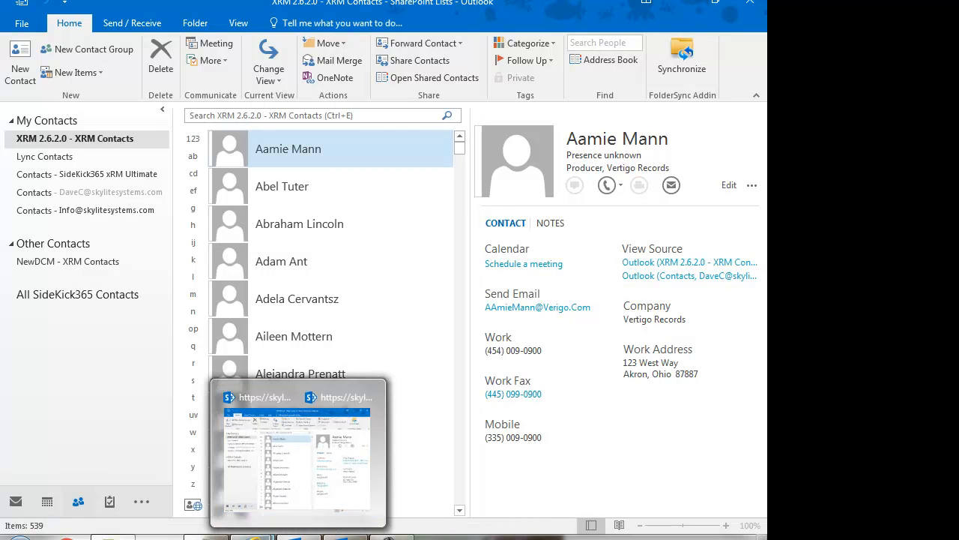
left_click(306, 513)
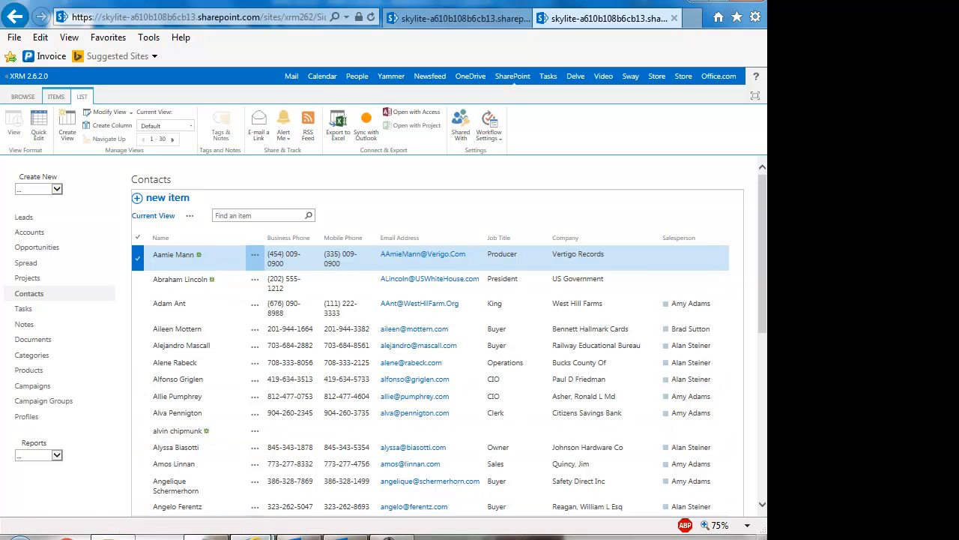
Back in Outlook, show the personal Contacts folder, then return to the SharePoint Contacts list
mouse_move(267, 536)
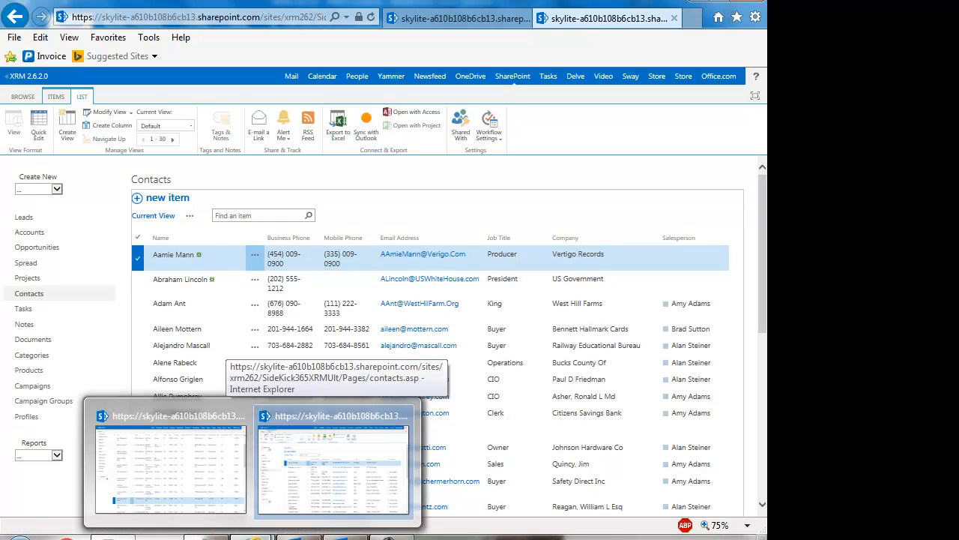
mouse_move(299, 537)
left_click(300, 484)
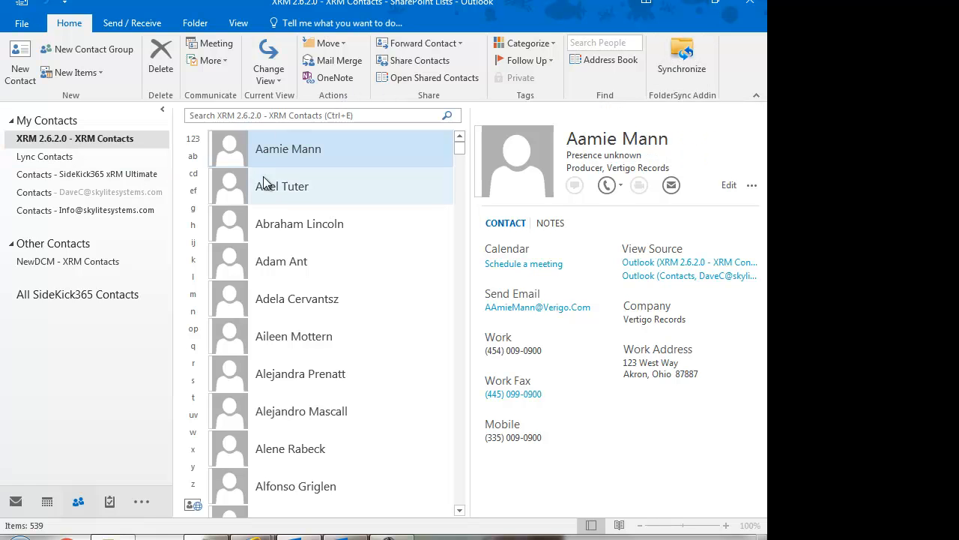
left_click(53, 193)
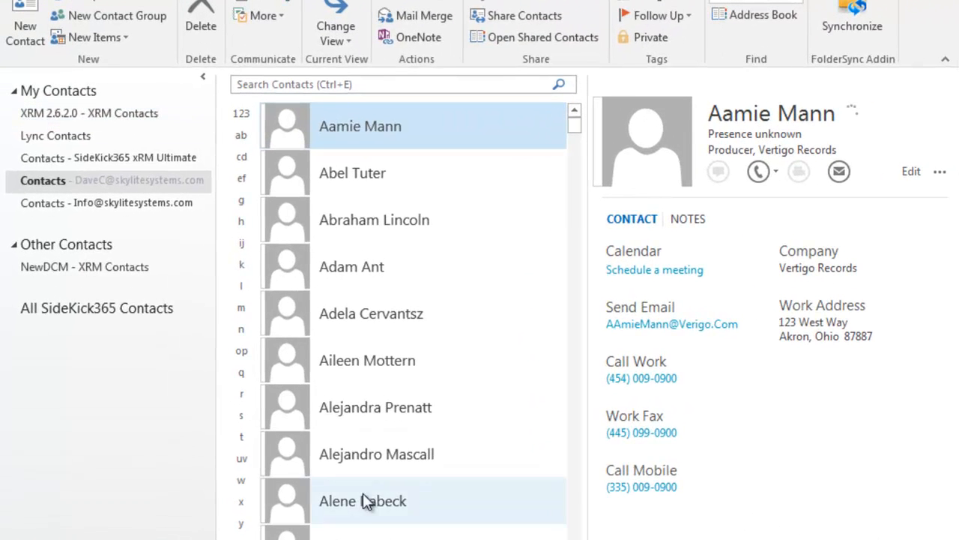
mouse_move(315, 536)
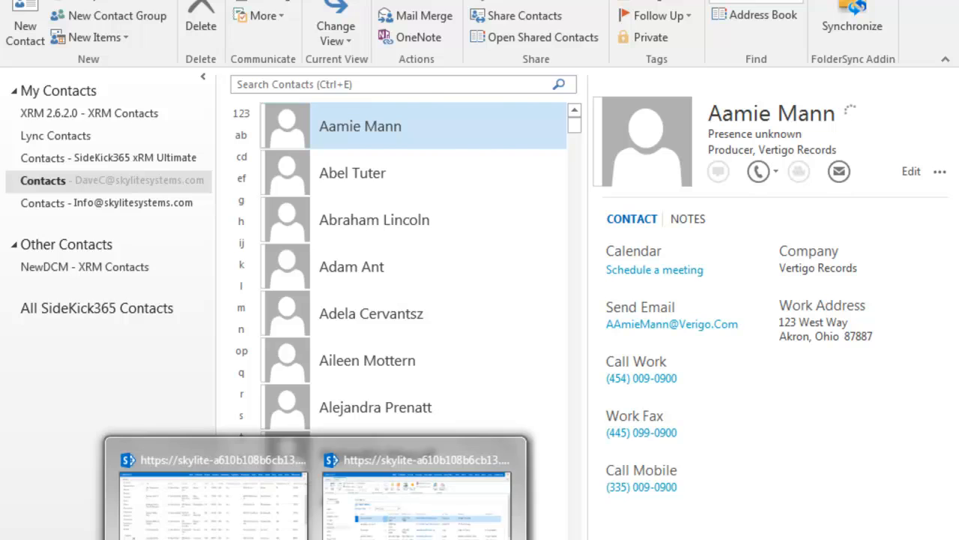
left_click(407, 459)
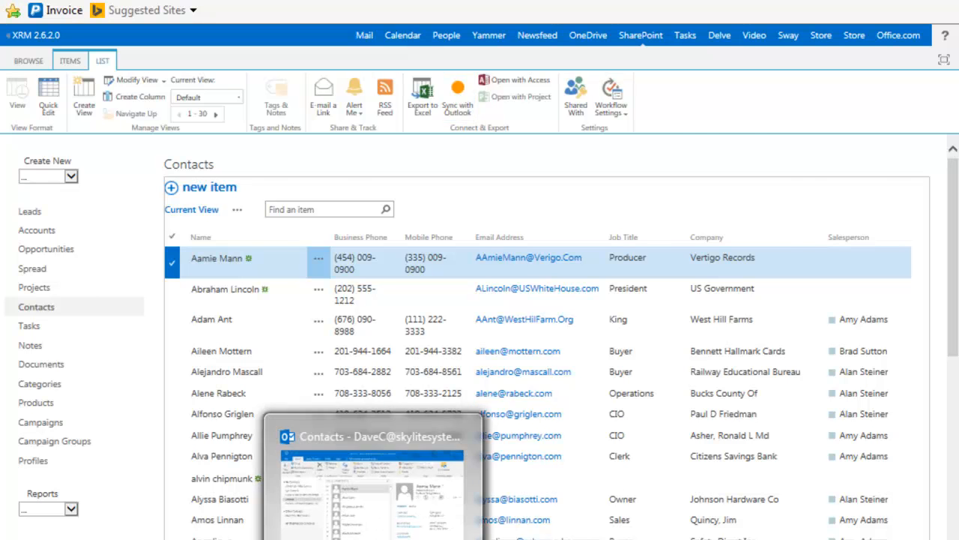
Show Outlook's XRM 2.6.2.0 contacts folder and compare it with the SharePoint Contacts list
left_click(376, 430)
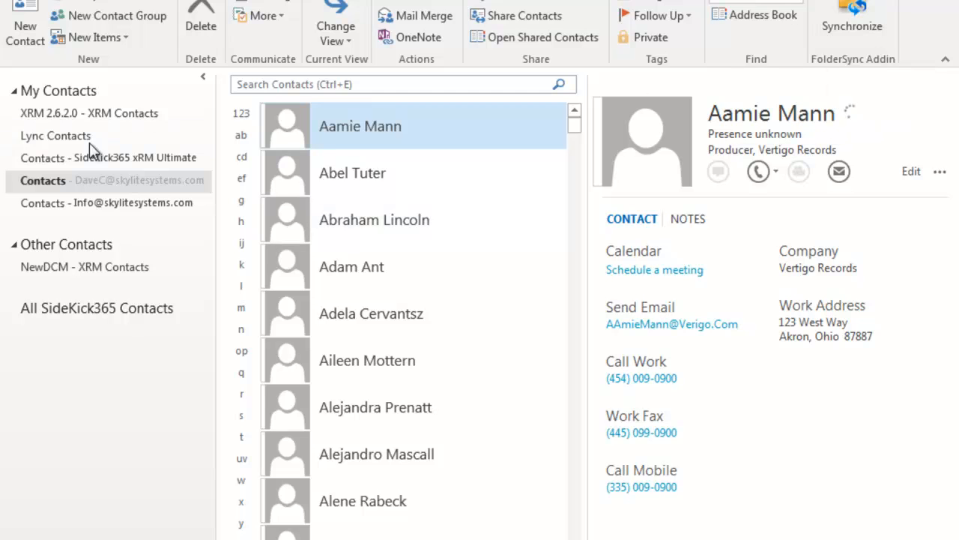
left_click(86, 117)
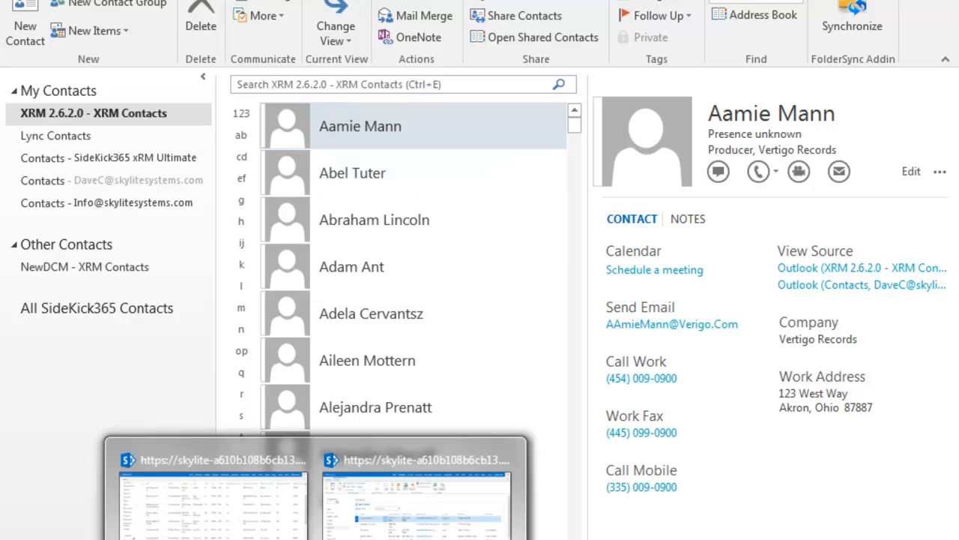
left_click(417, 488)
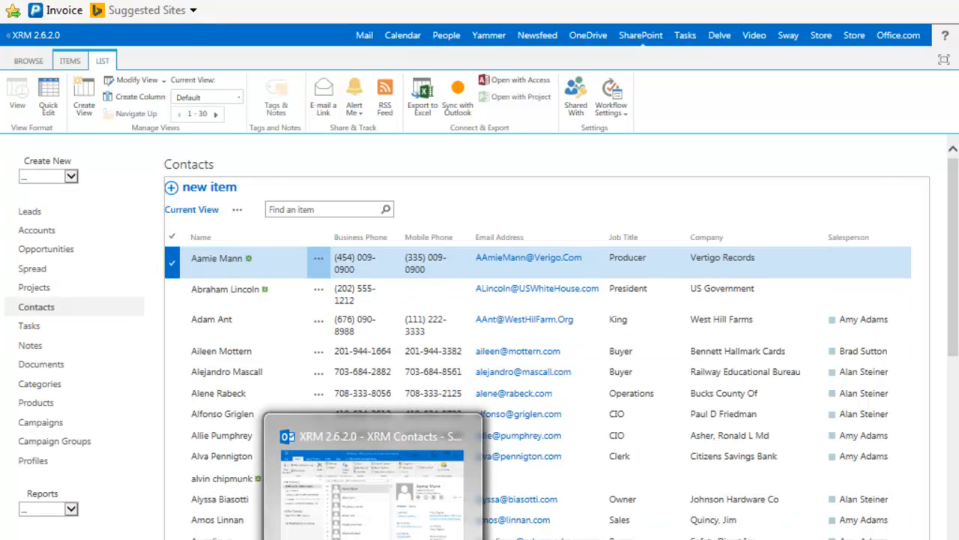
Show Outlook's personal Contacts folder again, dismiss the mail notification, and return SharePoint to Browse view
left_click(382, 517)
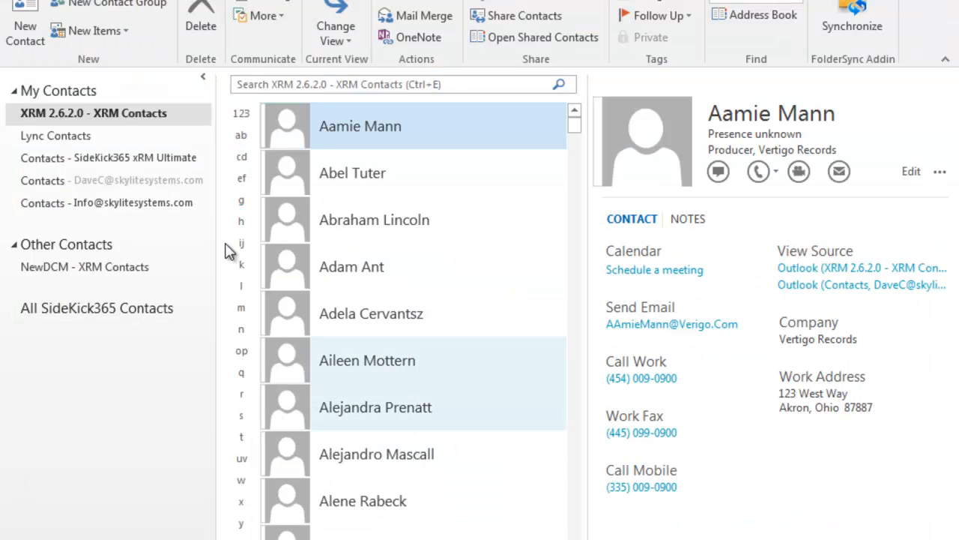
left_click(101, 185)
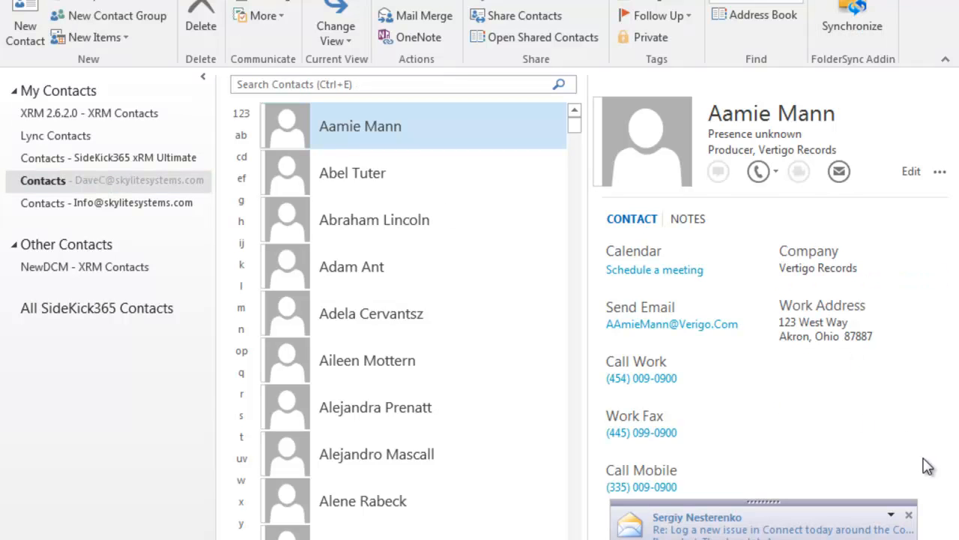
left_click(908, 515)
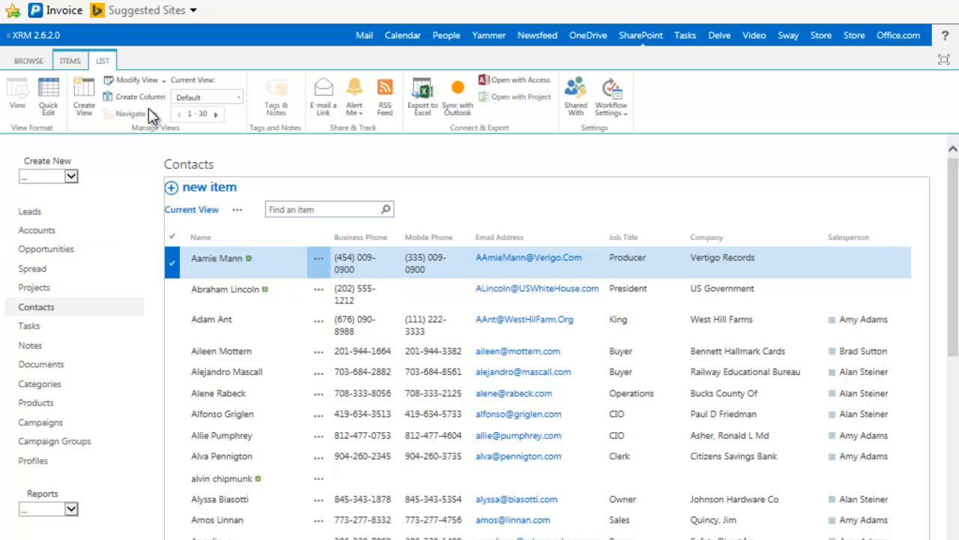
left_click(30, 60)
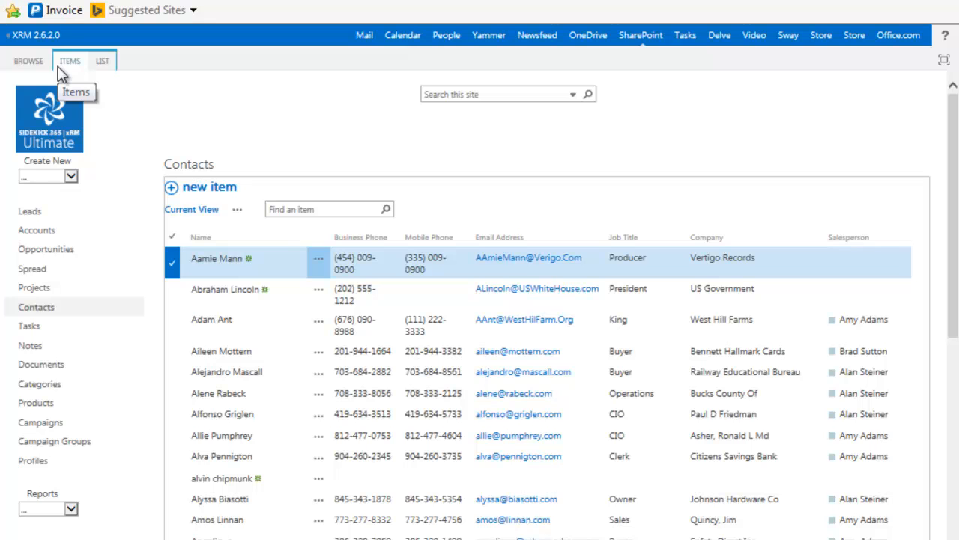
Open the xRM home dashboard, scroll its tasks and opportunities, then open the XRM 2.6.2.0 site home
left_click(68, 114)
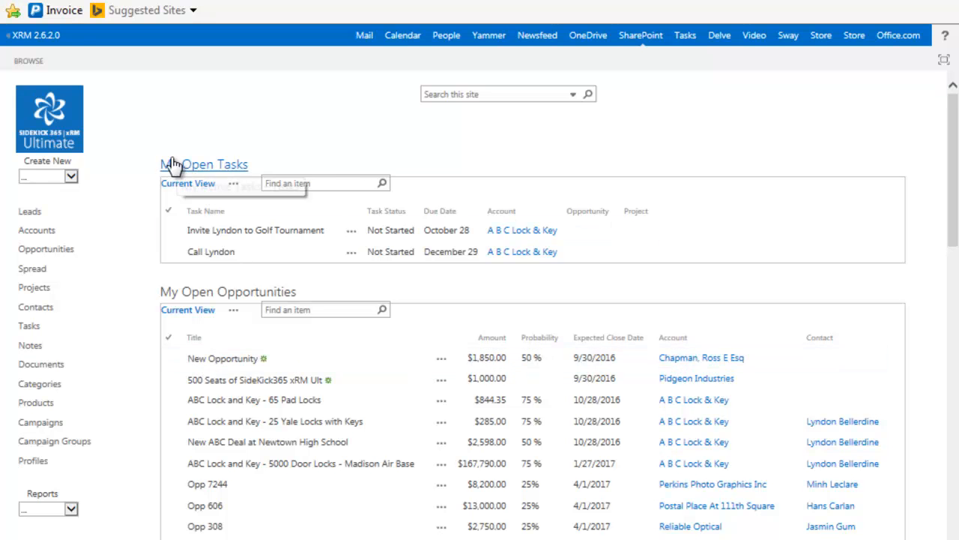
scroll(135, 188, "down", 3)
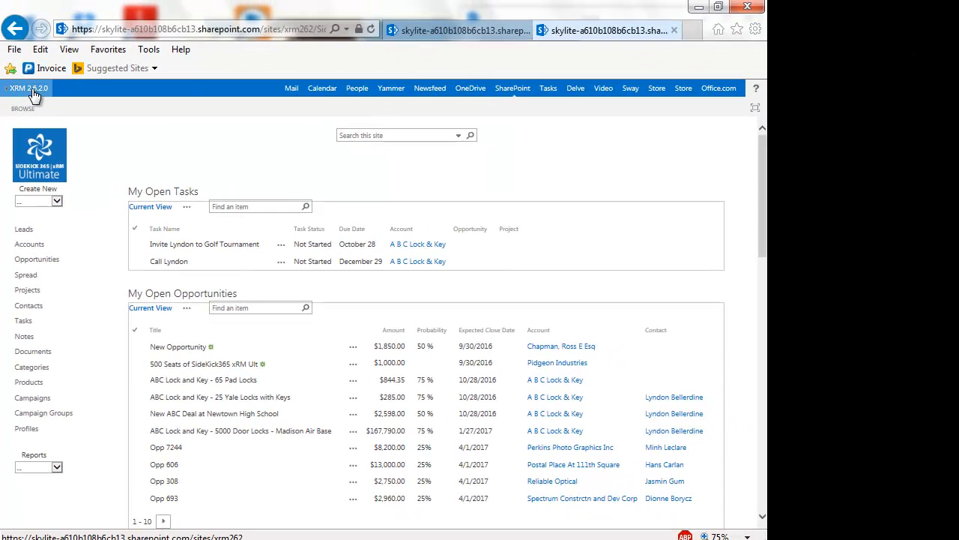
left_click(44, 69)
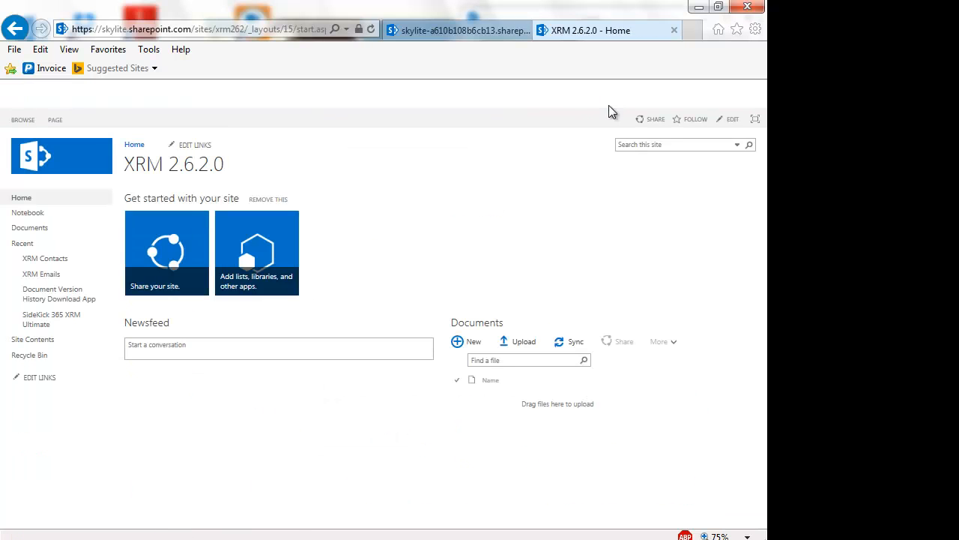
Use Add an app from the SharePoint settings gear menu to list apps addable to XRM 2.6.2.0
left_click(755, 30)
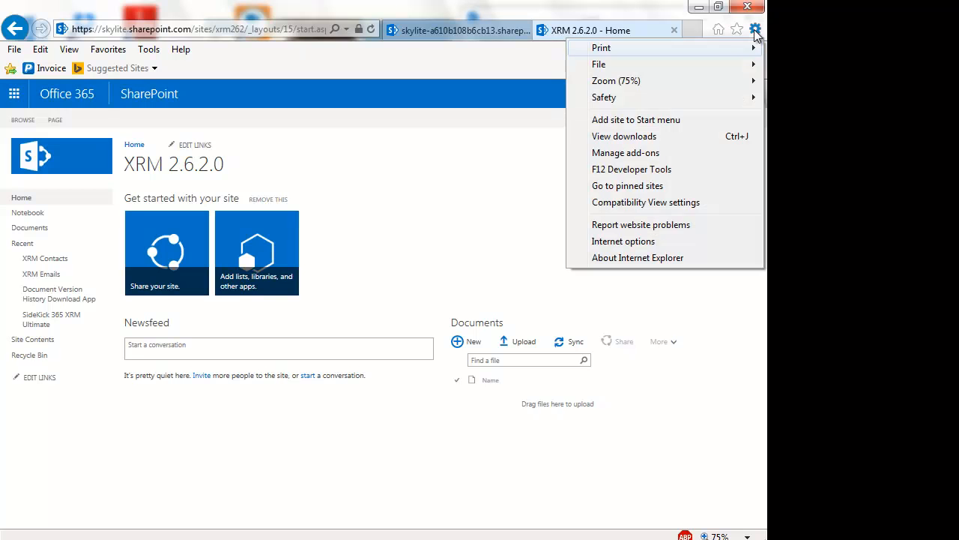
mouse_move(691, 69)
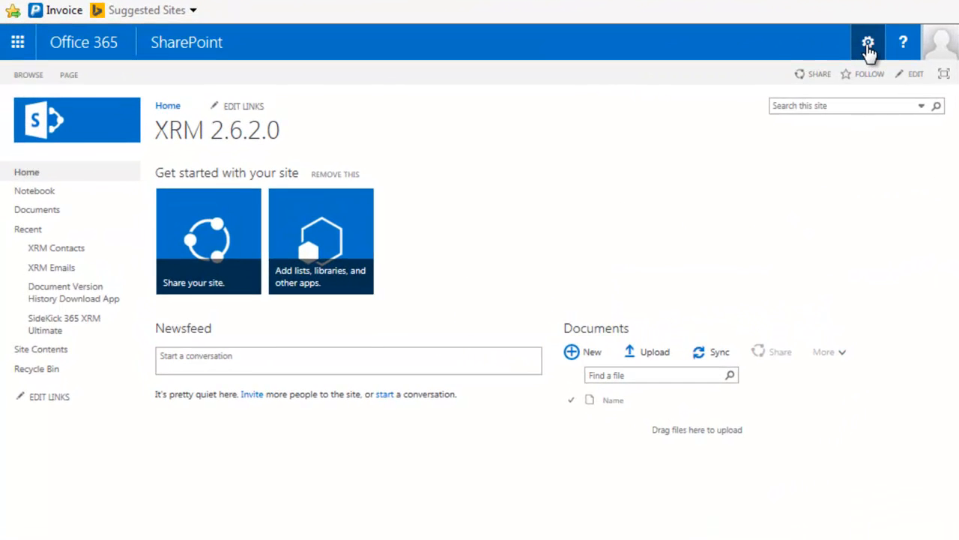
left_click(695, 93)
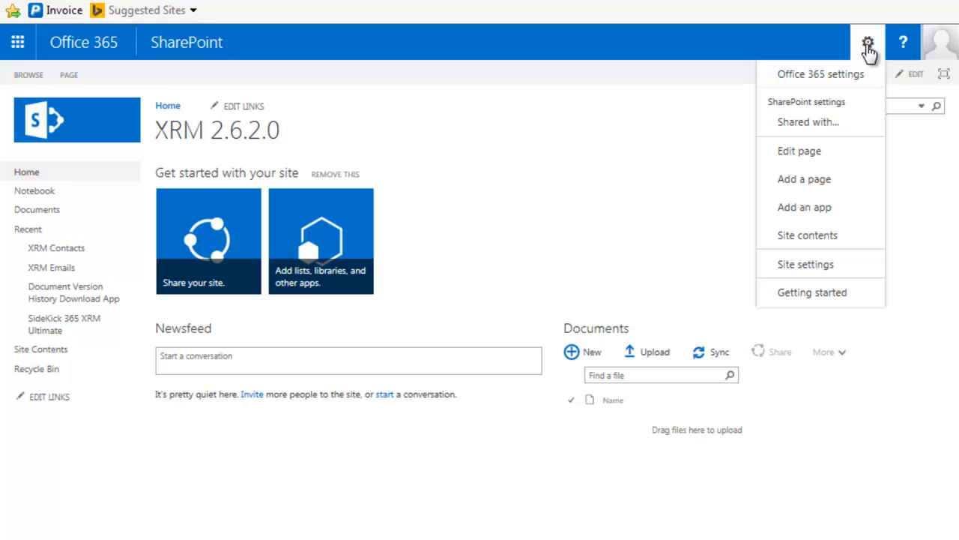
left_click(815, 215)
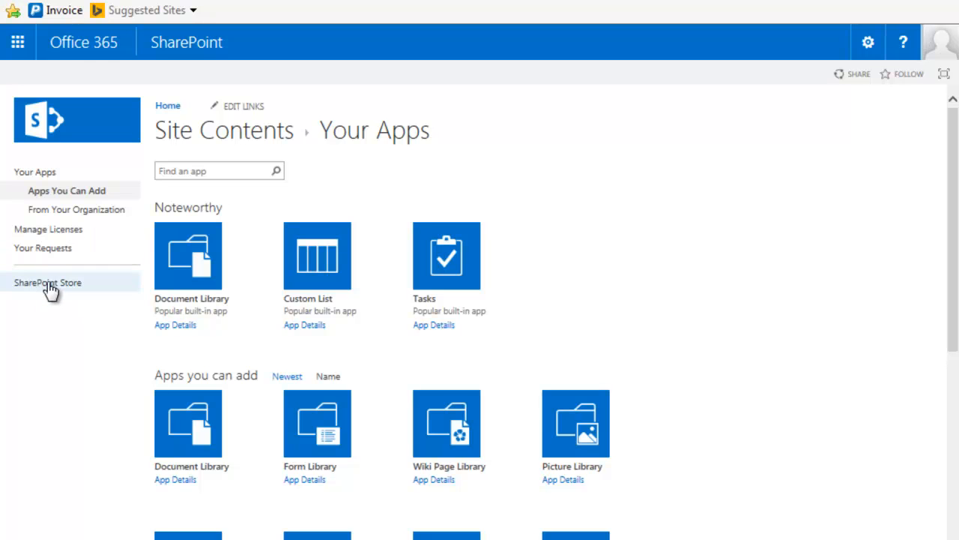
Open the SharePoint Store and browse its featured apps carousel
left_click(48, 284)
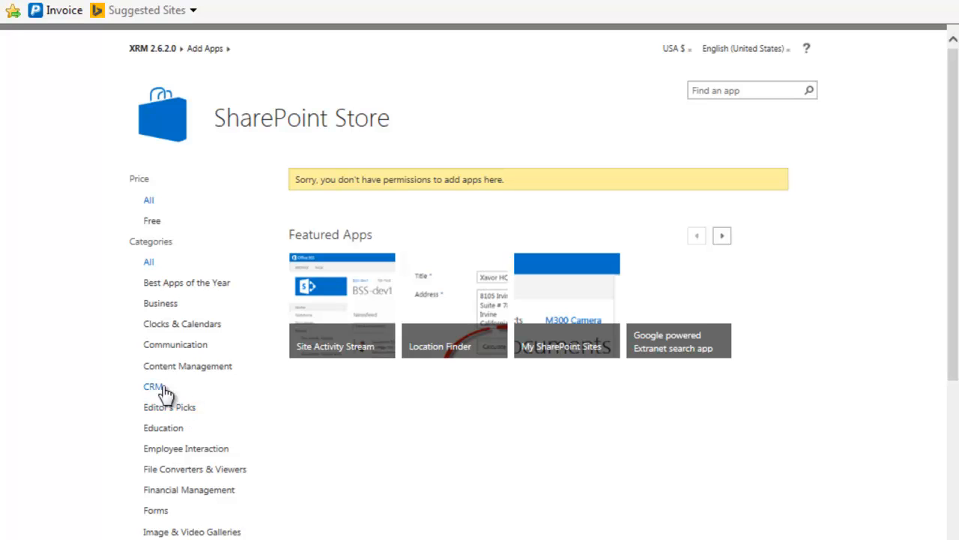
left_click(153, 387)
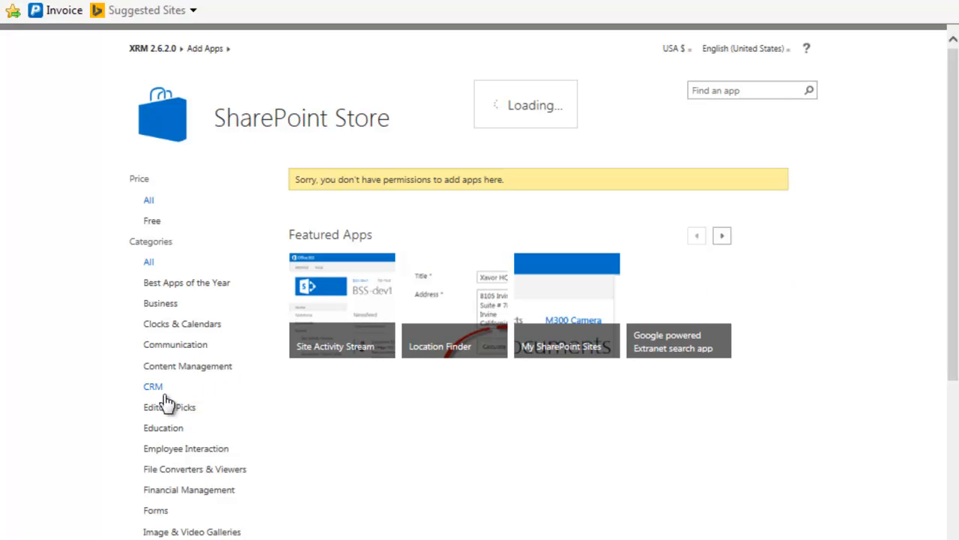
left_click(723, 239)
mouse_move(604, 320)
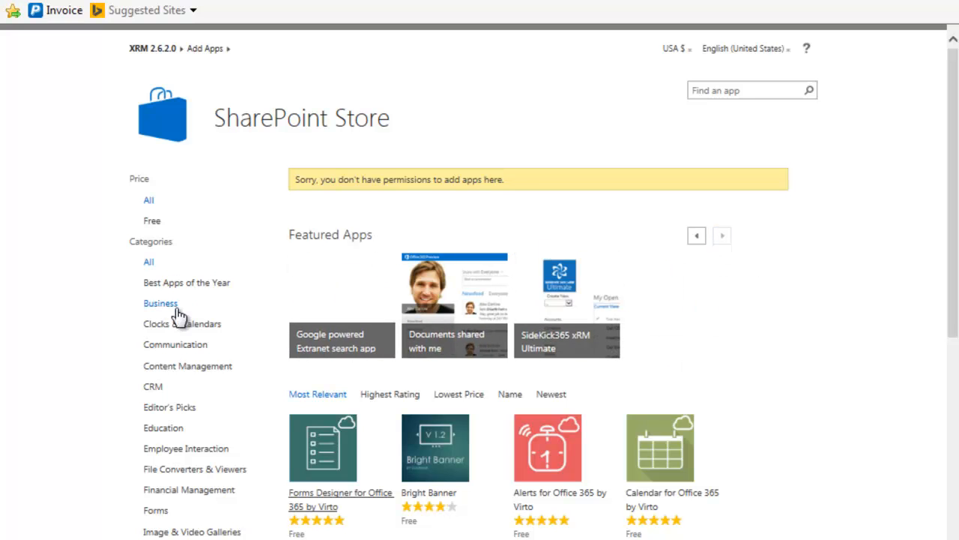
Show the CRM category apps and scroll down to the SideKick365 xRM Ultimate listing
left_click(153, 387)
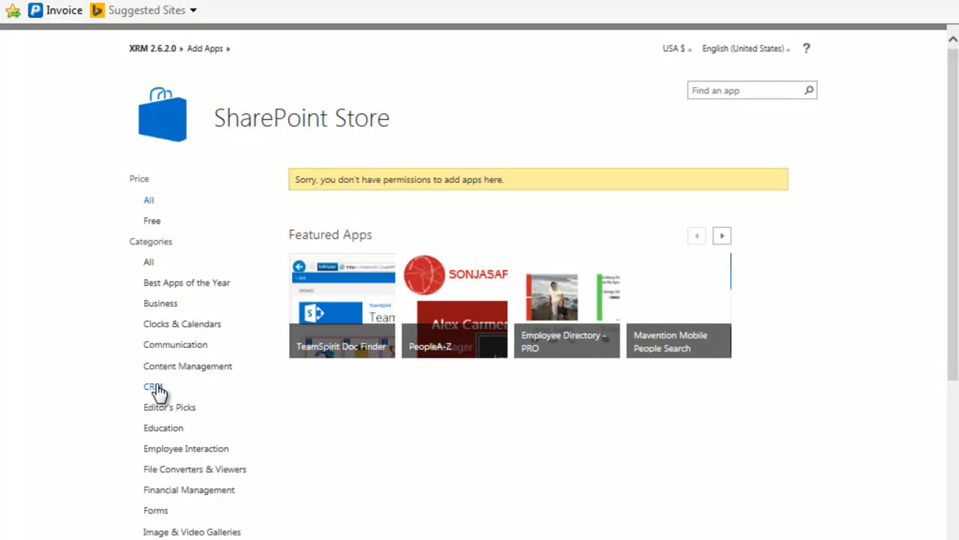
mouse_move(568, 475)
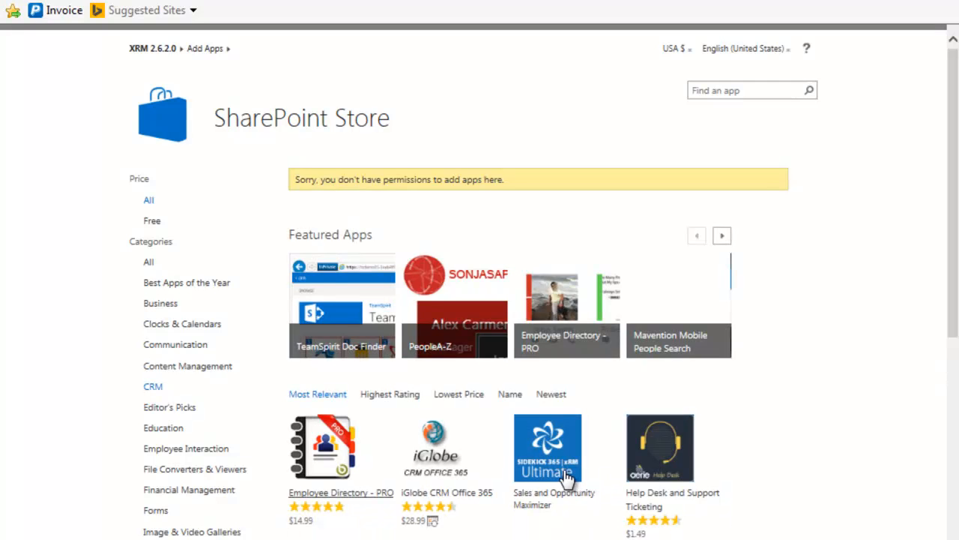
scroll(562, 478, "down", 2)
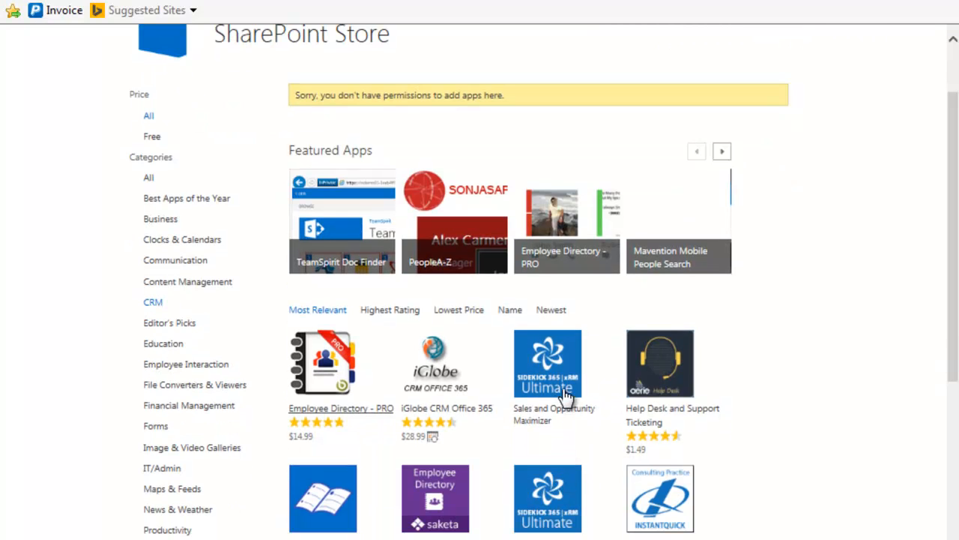
scroll(561, 385, "down", 2)
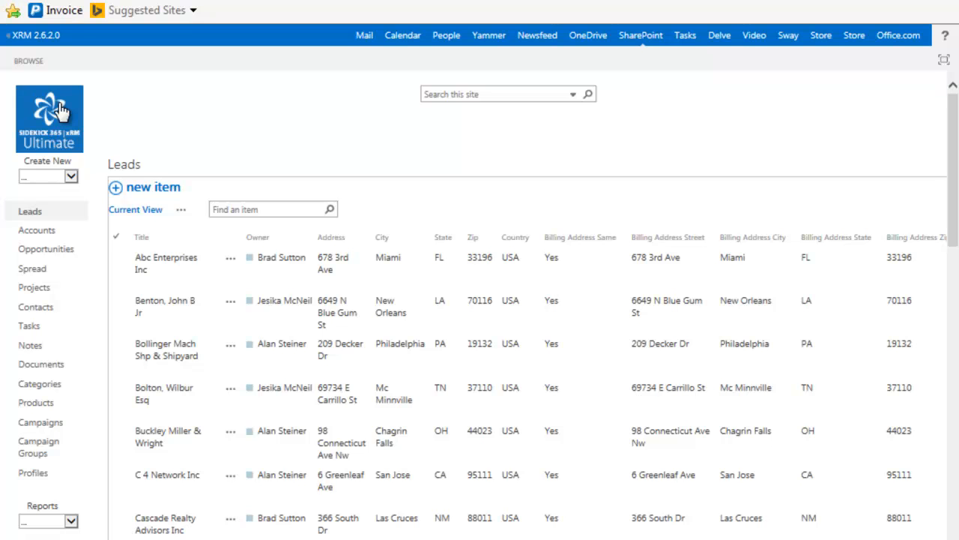
Load the xRM home dashboard from the Leads page via the SideKick 365 xRM Ultimate logo
left_click(62, 111)
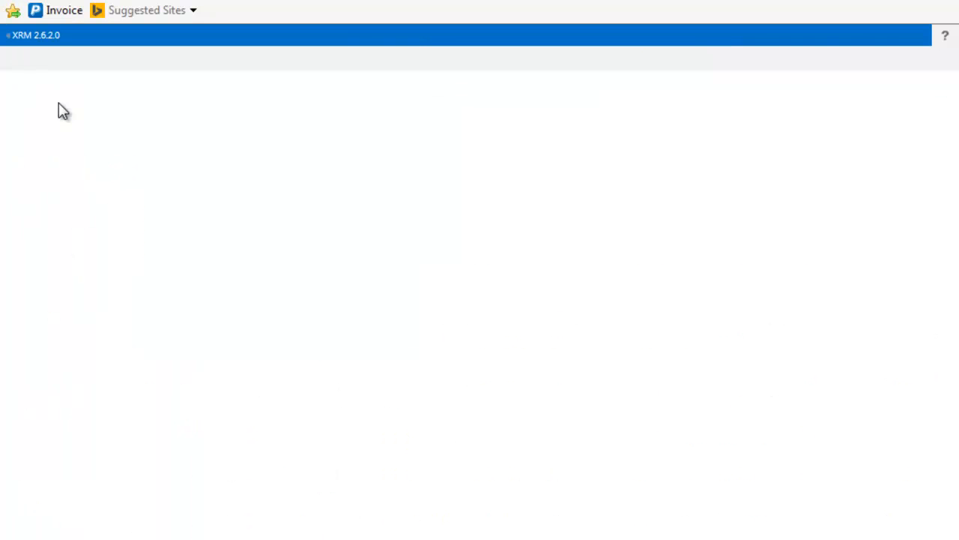